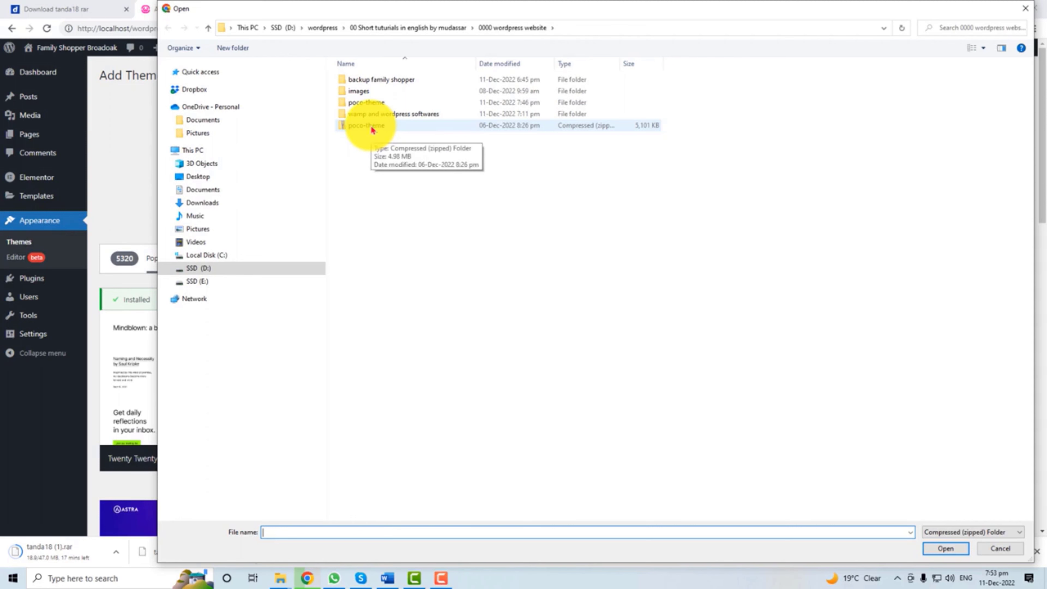
# Pick poco-theme.zip in the upload dialog to install the Poco theme.
pyautogui.doubleClick(372, 129)
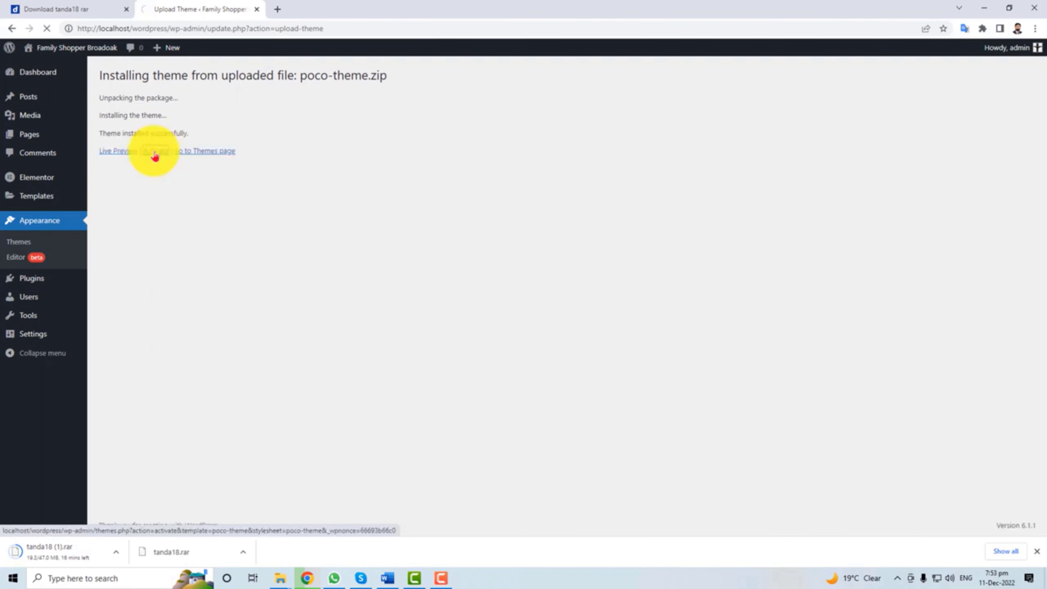
# Activate the Poco theme plus the Redux Framework, SVG Support and WooCommerce plugins.
pyautogui.click(155, 156)
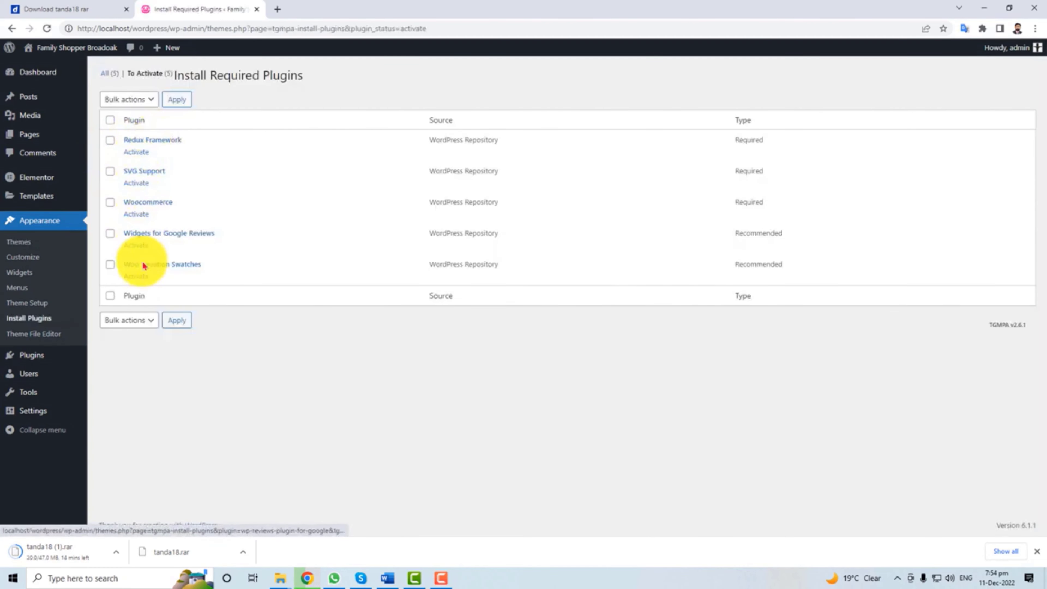
pyautogui.click(135, 152)
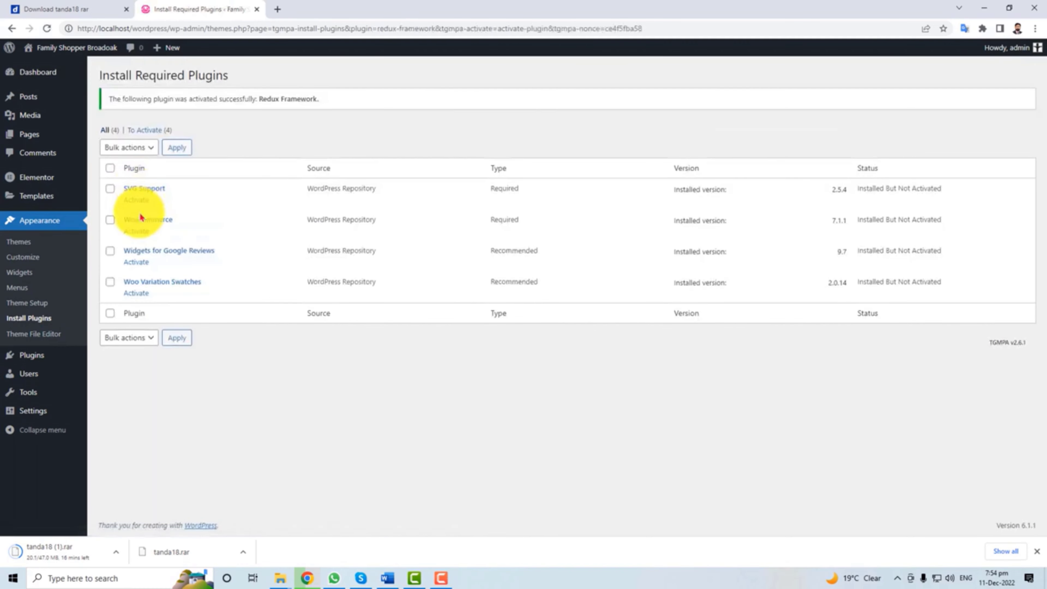
pyautogui.click(136, 201)
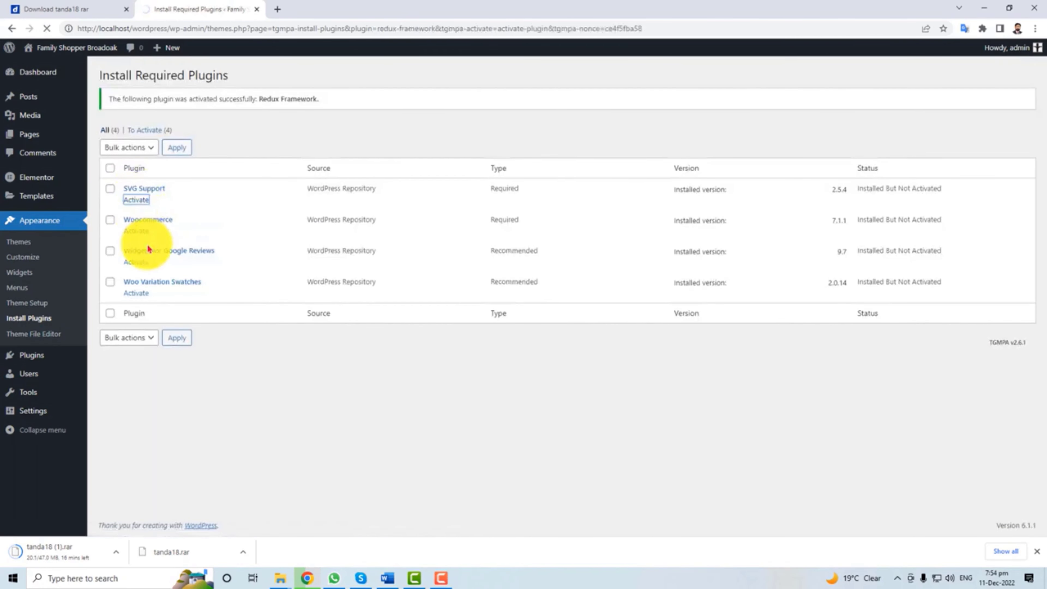
pyautogui.click(136, 199)
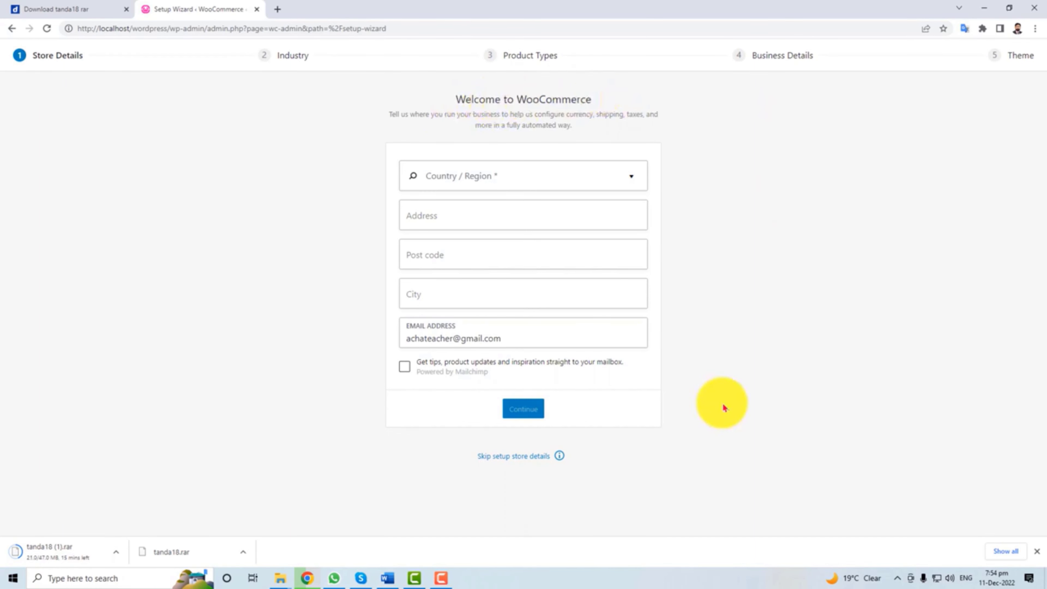
# Skip WooCommerce store details and activate Variation Swatches and Widgets for Google Reviews.
pyautogui.click(518, 461)
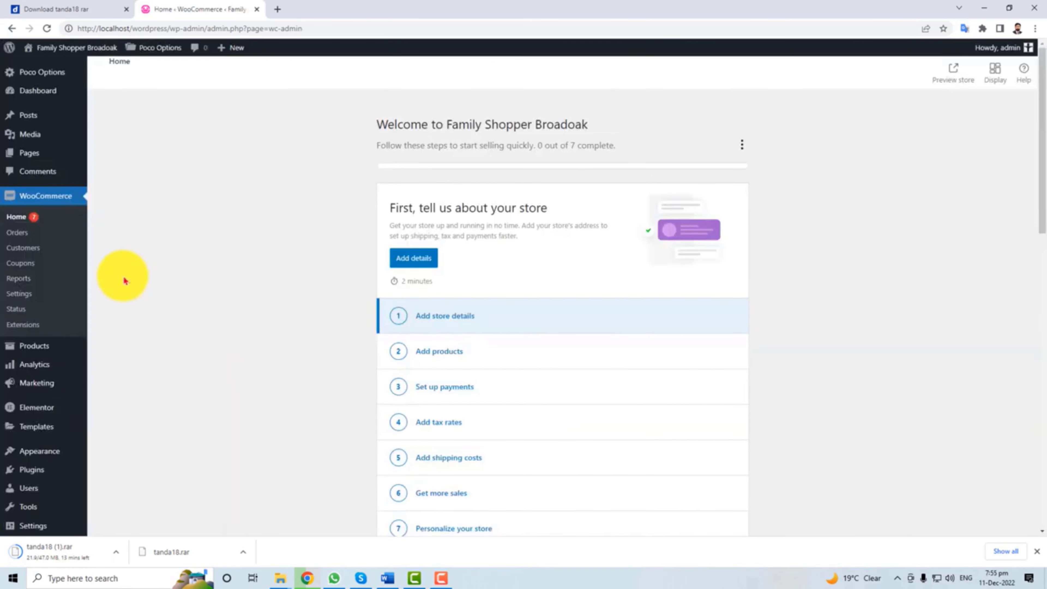
pyautogui.moveTo(41, 407)
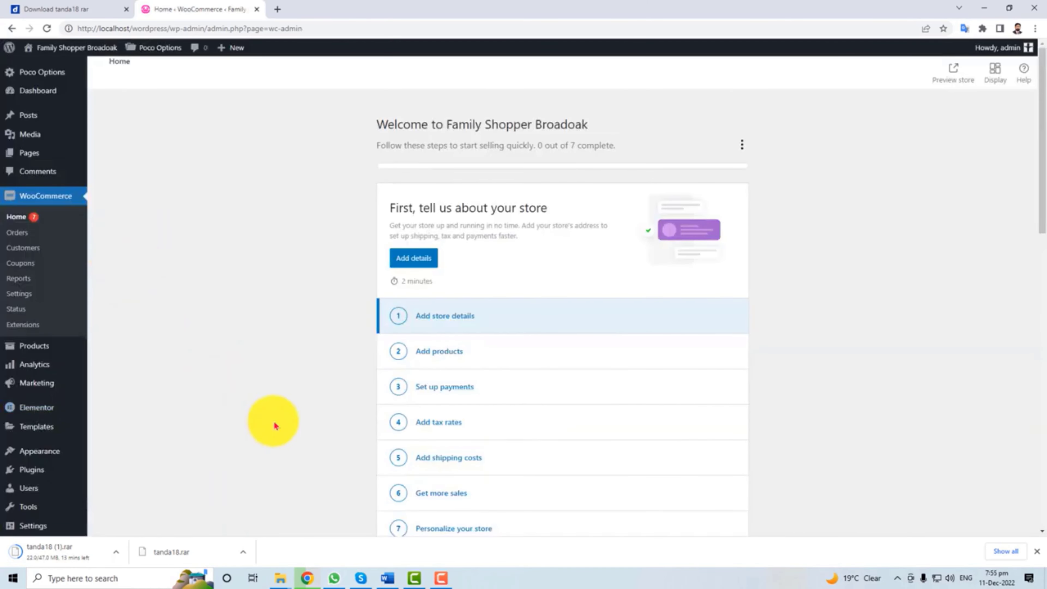
pyautogui.click(41, 474)
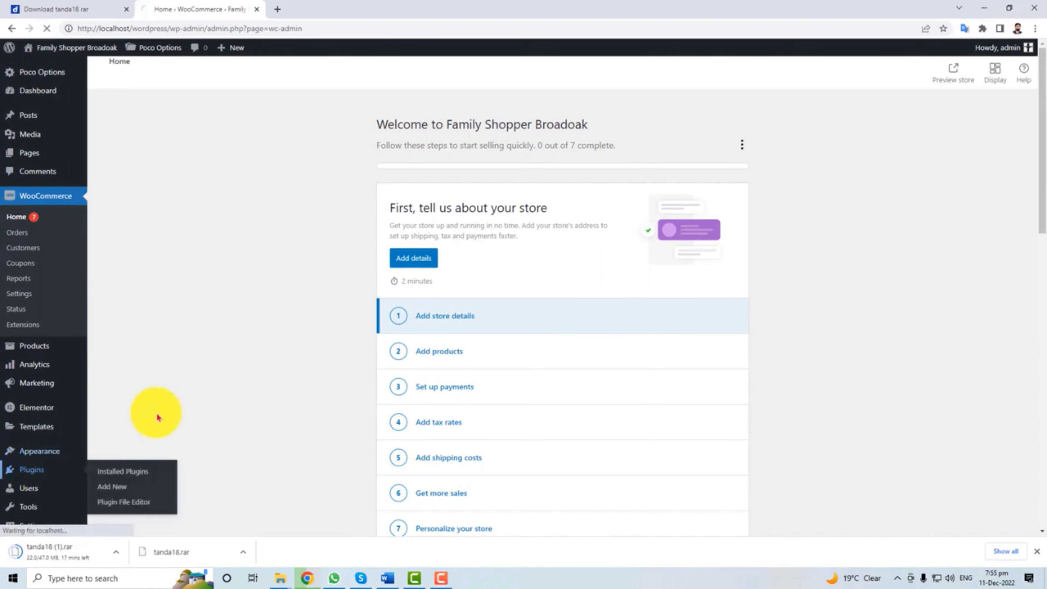
pyautogui.scroll(-4, 212, 367)
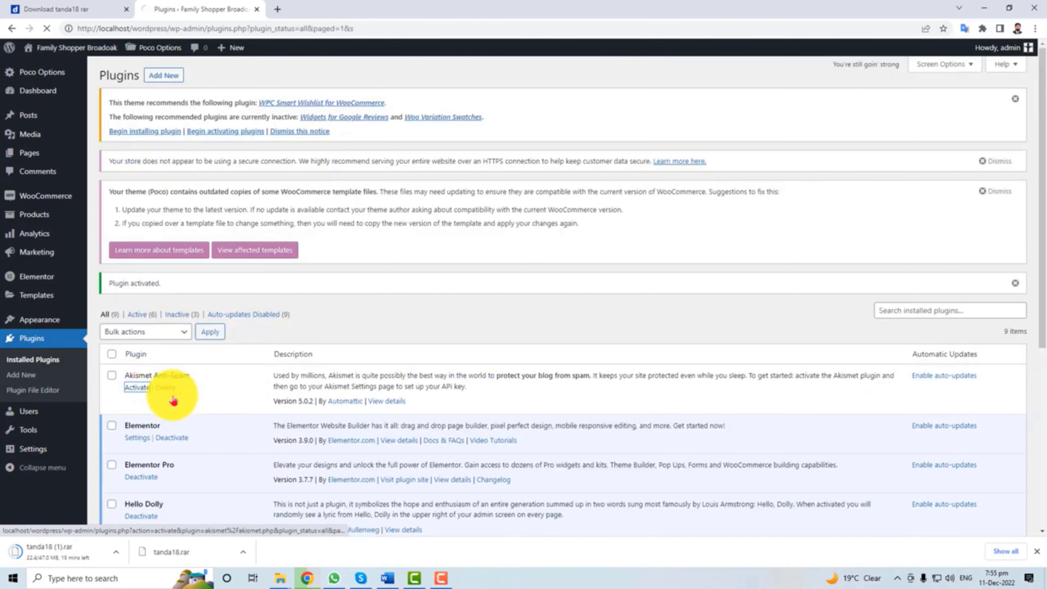
pyautogui.scroll(-5, 210, 424)
pyautogui.scroll(-2, 212, 437)
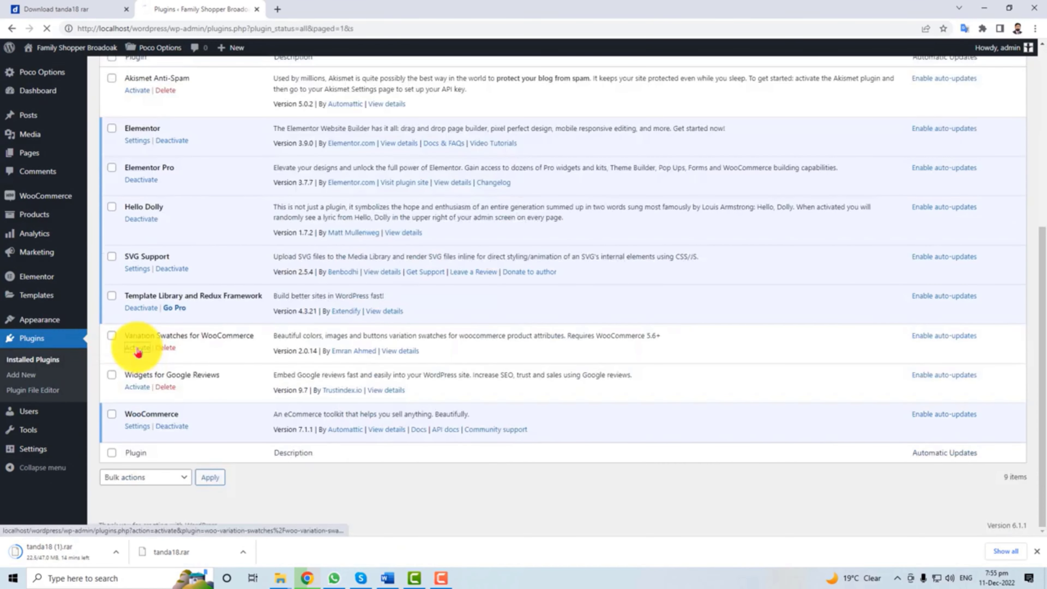
pyautogui.click(137, 347)
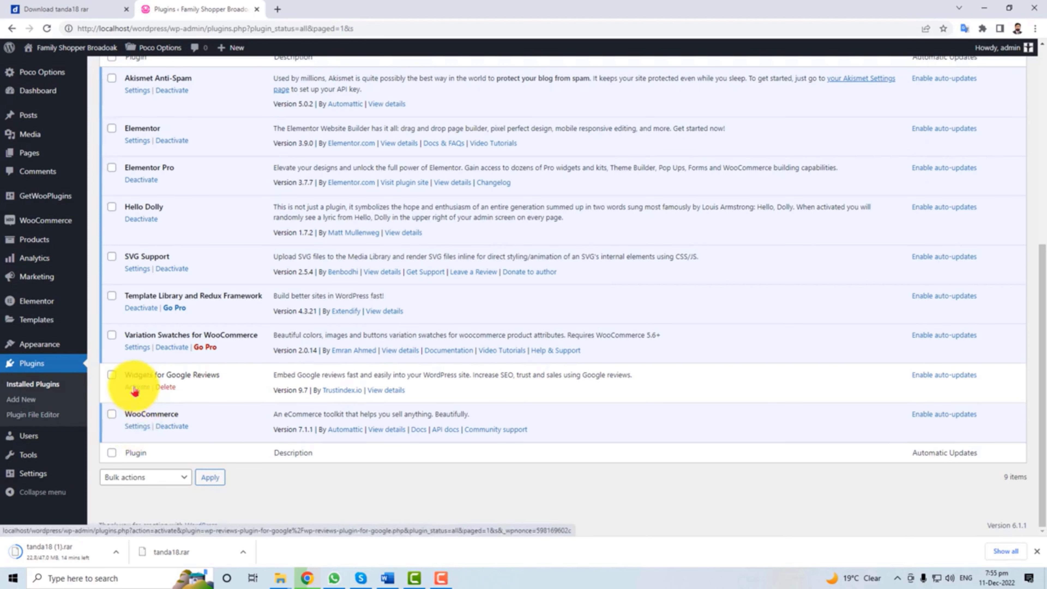
pyautogui.click(135, 388)
pyautogui.scroll(-6, 271, 449)
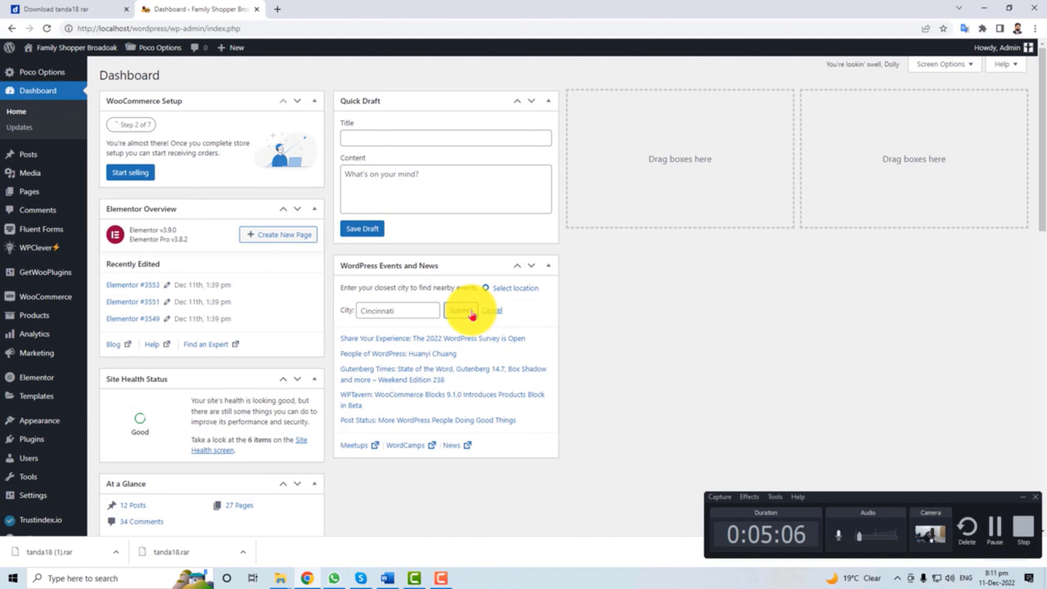
# Open the live Poco site in a new browser tab via Visit Site.
pyautogui.moveTo(74, 48)
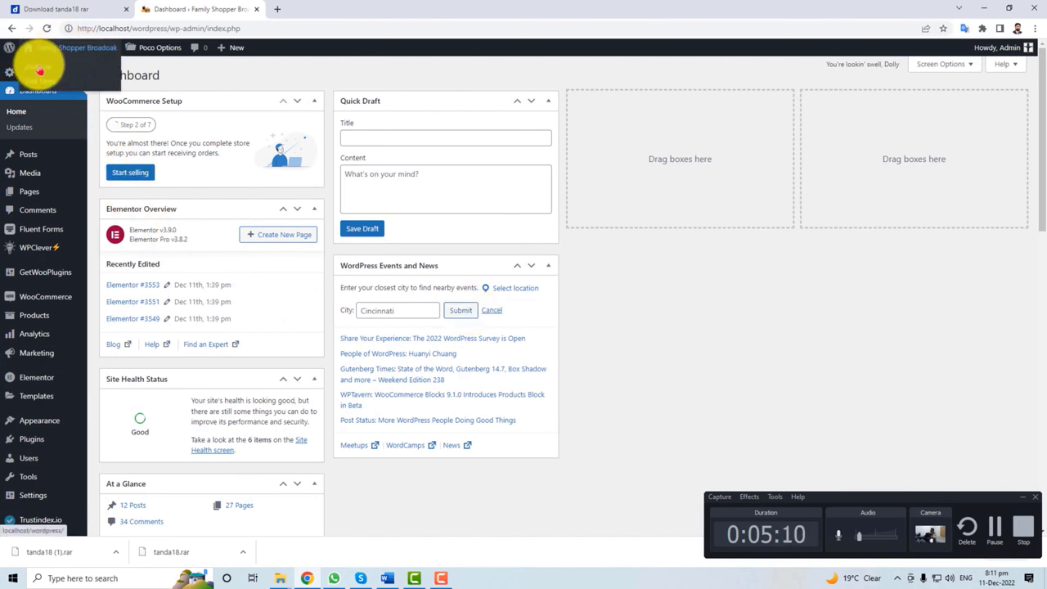
pyautogui.rightClick(40, 68)
pyautogui.click(62, 74)
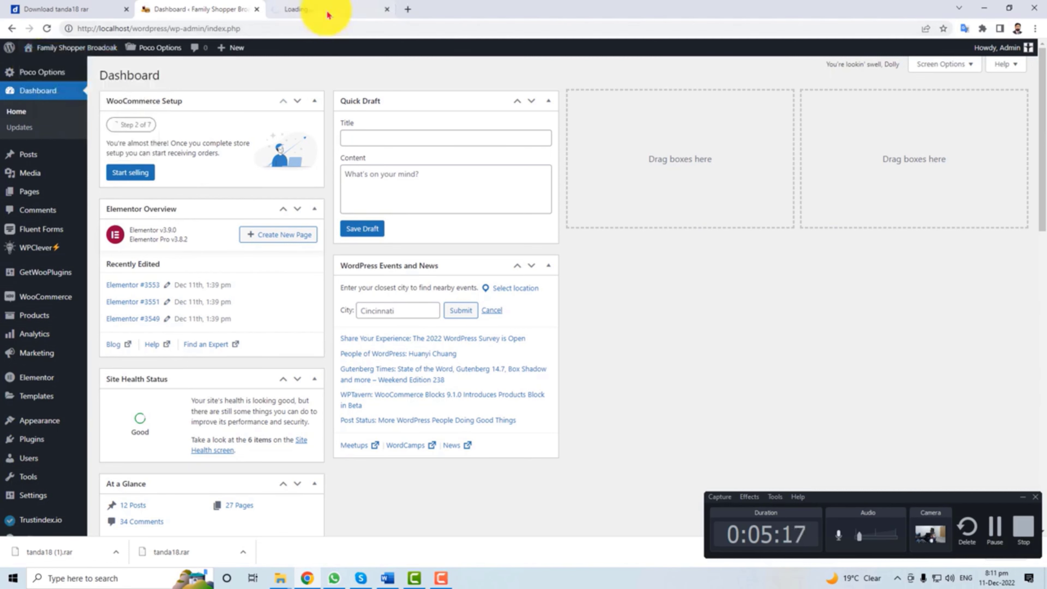
pyautogui.click(326, 11)
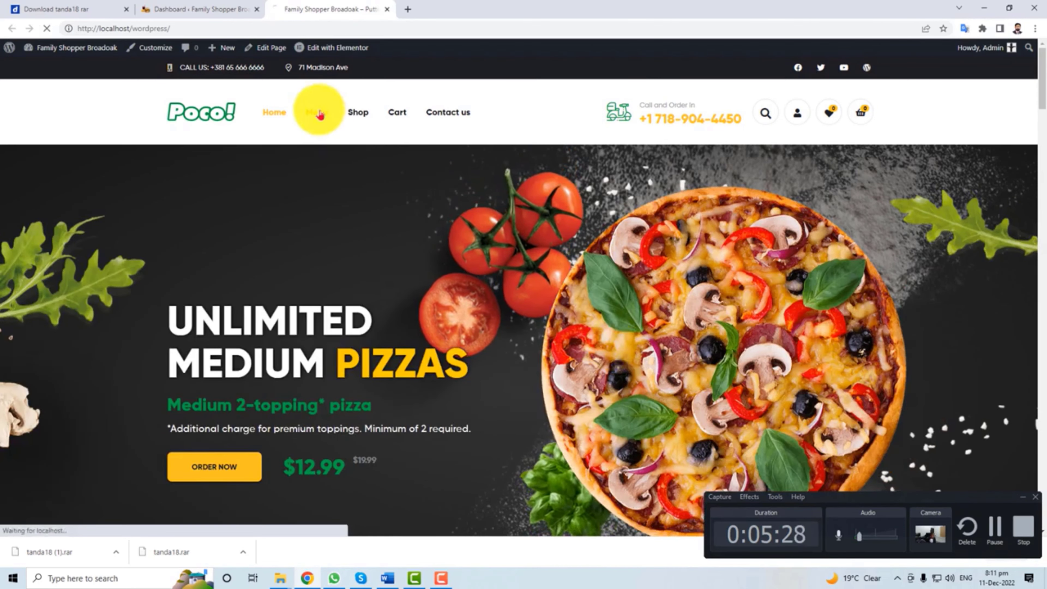
# Browse the live site's Contact us page.
pyautogui.click(357, 113)
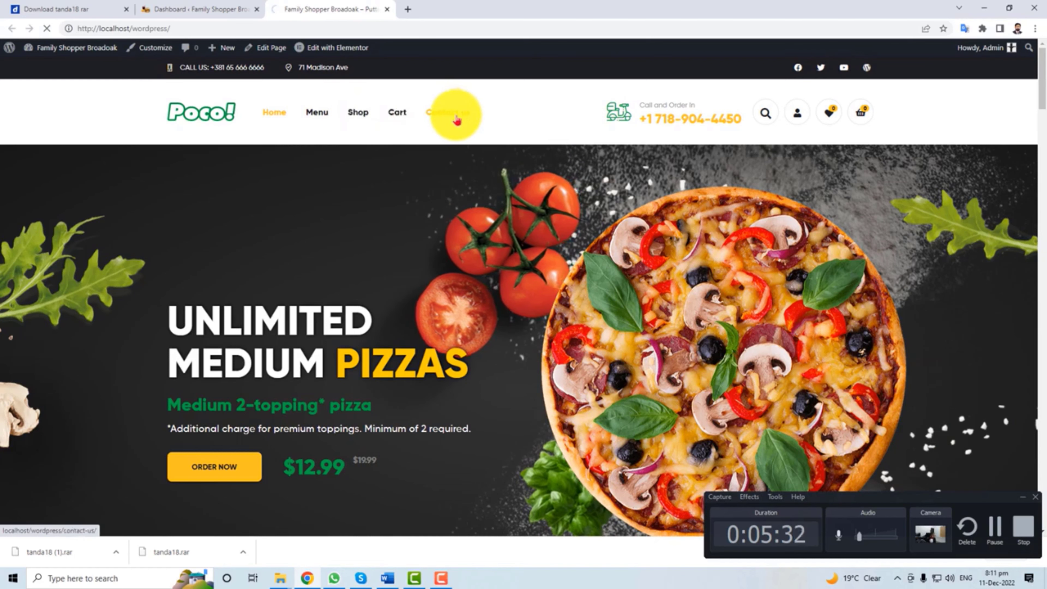
pyautogui.scroll(-10, 433, 317)
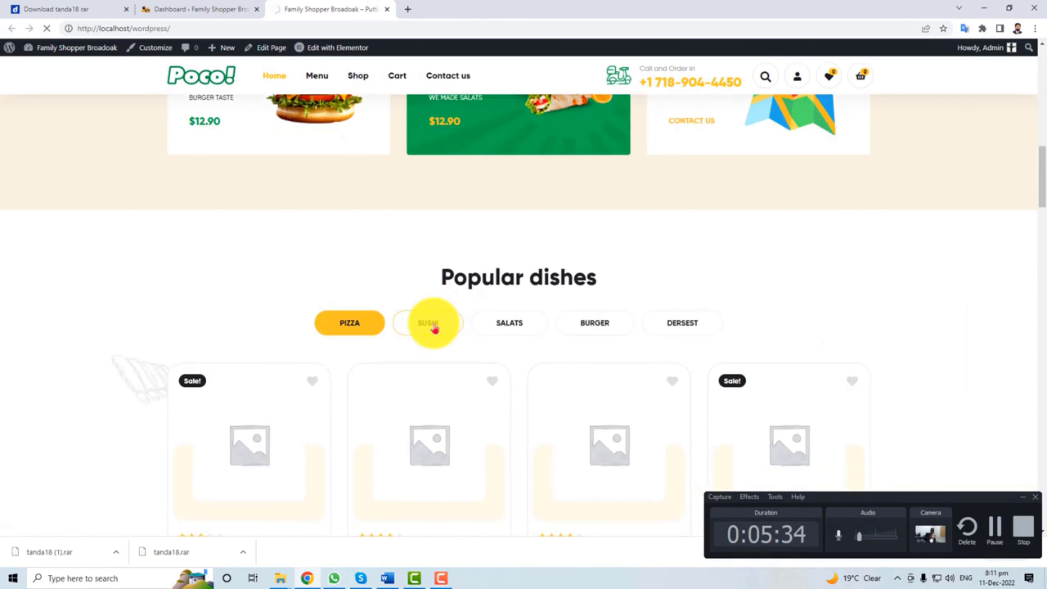
pyautogui.scroll(-15, 435, 328)
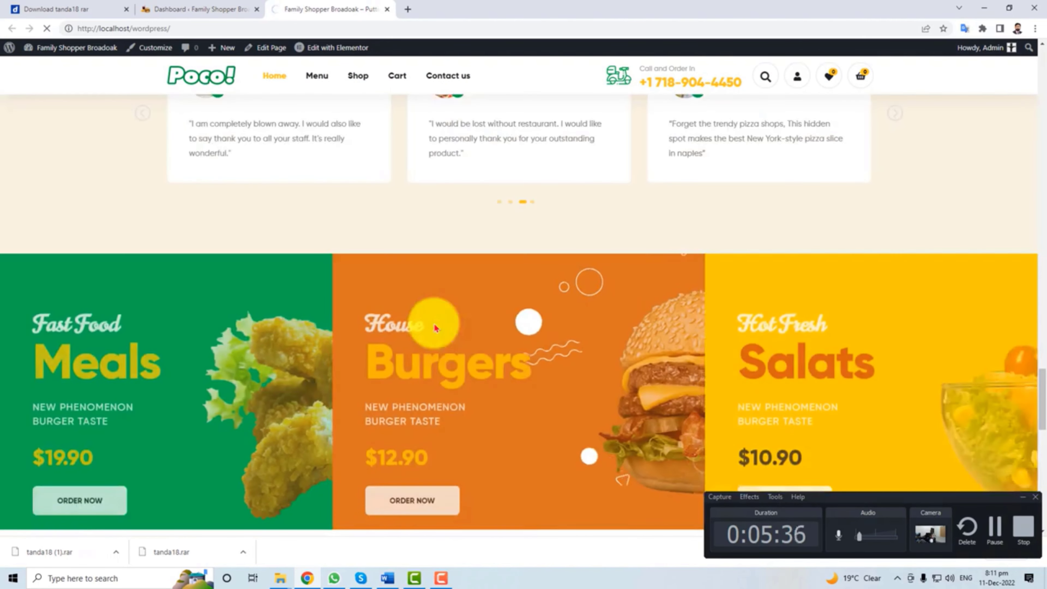
pyautogui.scroll(-14, 434, 328)
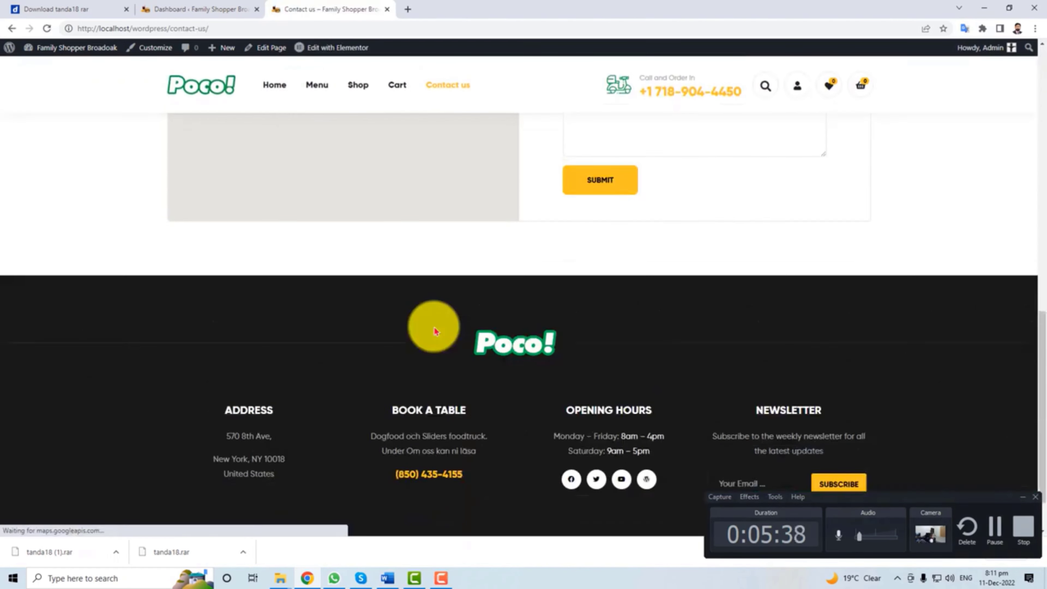
pyautogui.scroll(12, 434, 330)
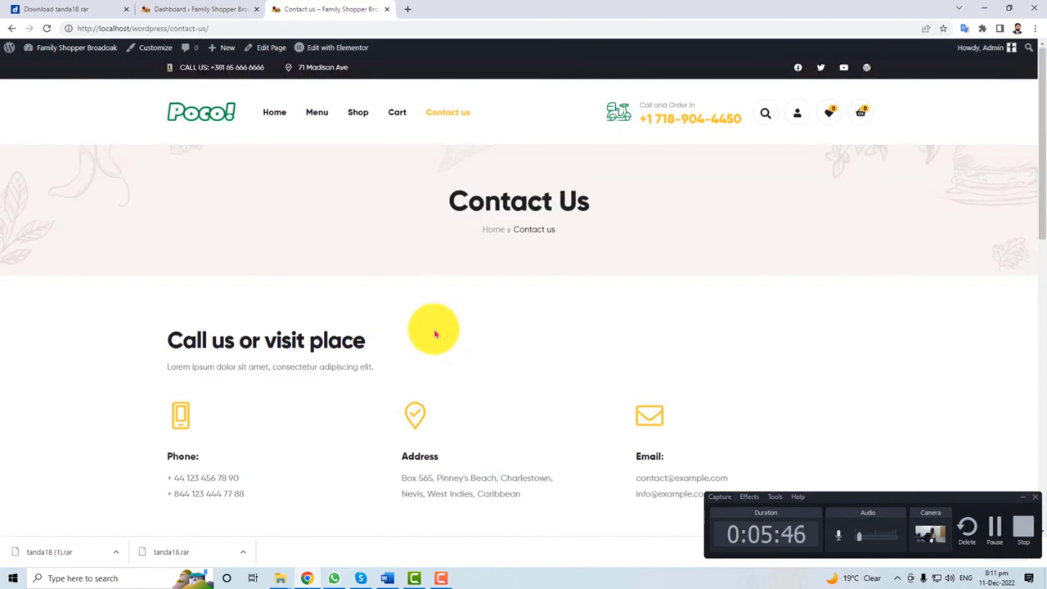
pyautogui.moveTo(46, 429)
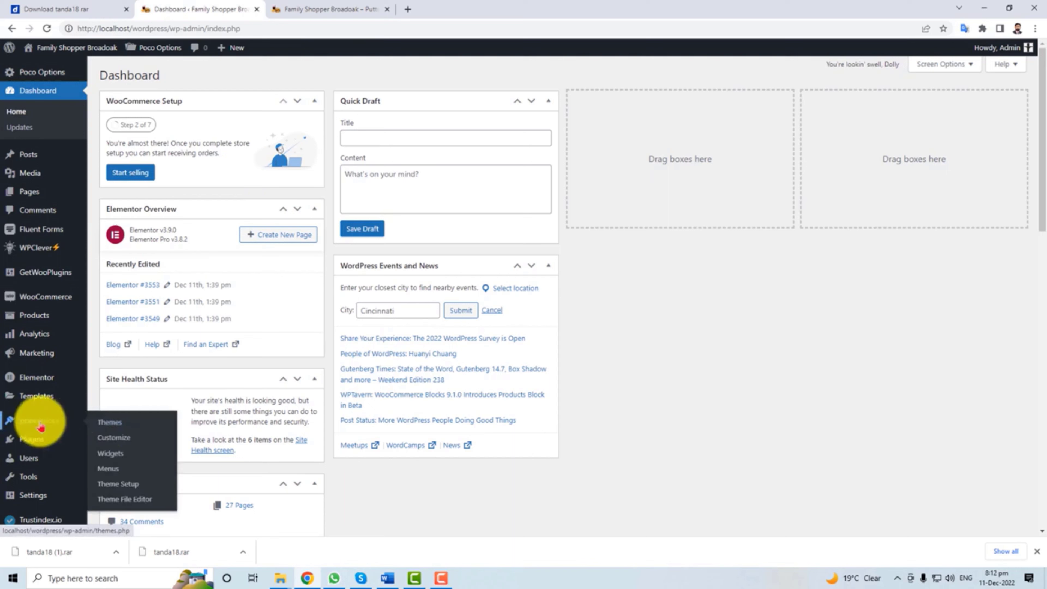
# In the Customizer, inspect the Site Identity site title and tagline fields.
pyautogui.click(127, 444)
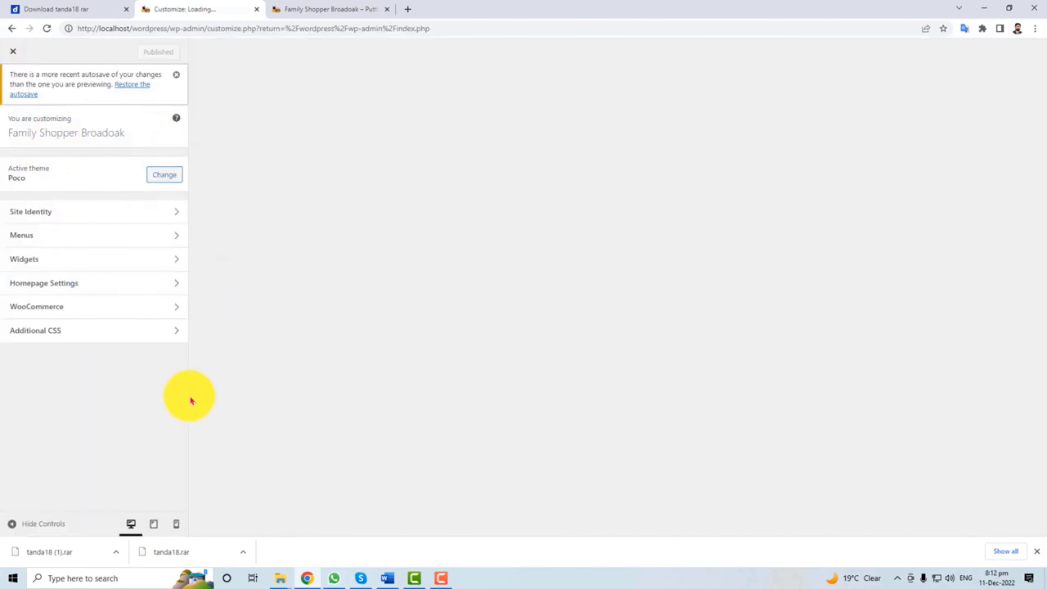
pyautogui.click(90, 219)
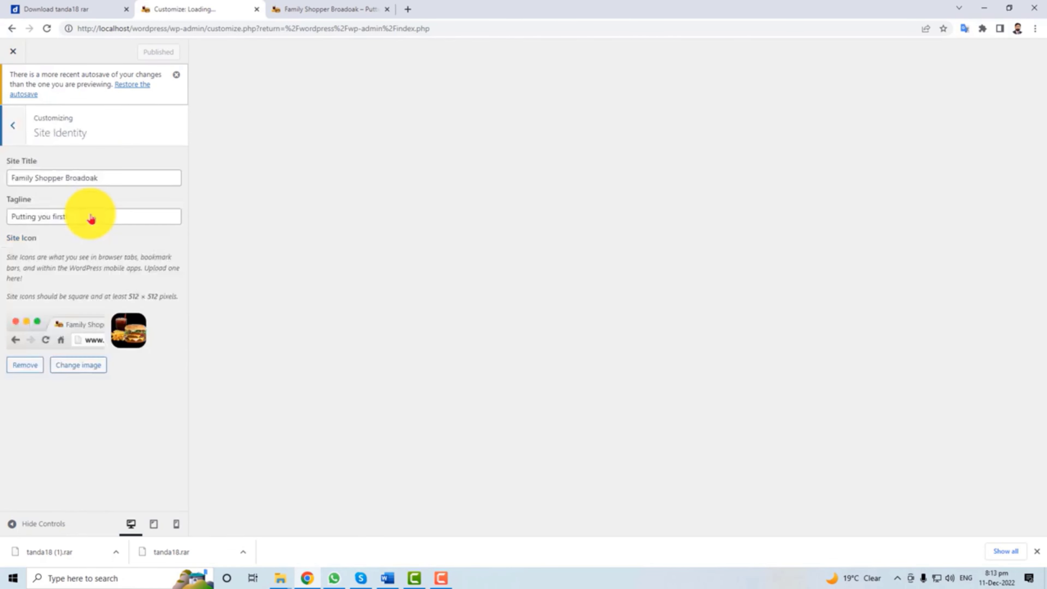
pyautogui.tripleClick(51, 178)
pyautogui.click(88, 178)
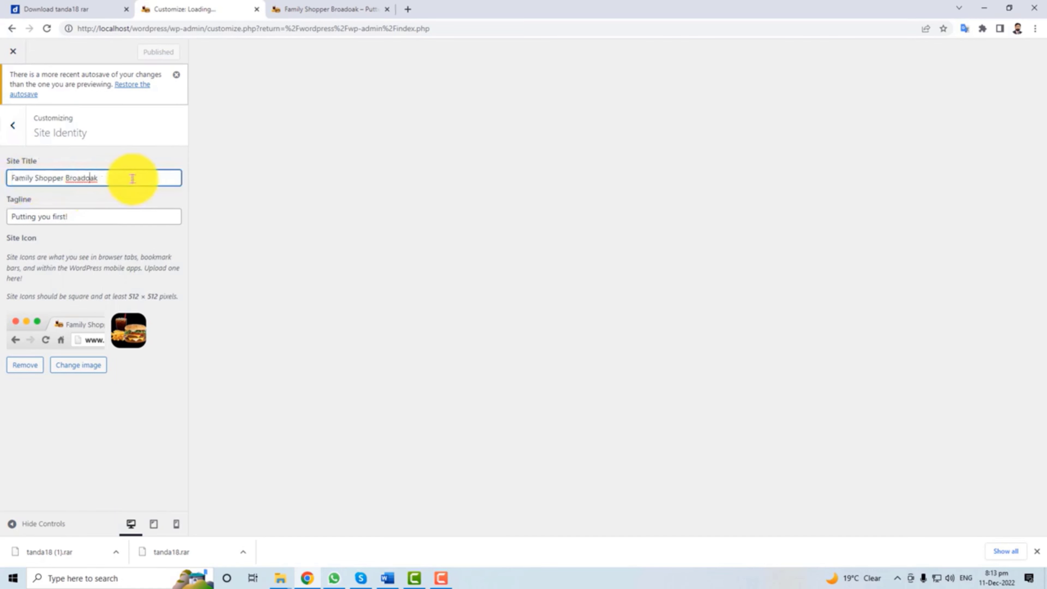
pyautogui.moveTo(138, 178); pyautogui.dragTo(11, 176)
pyautogui.click(46, 217)
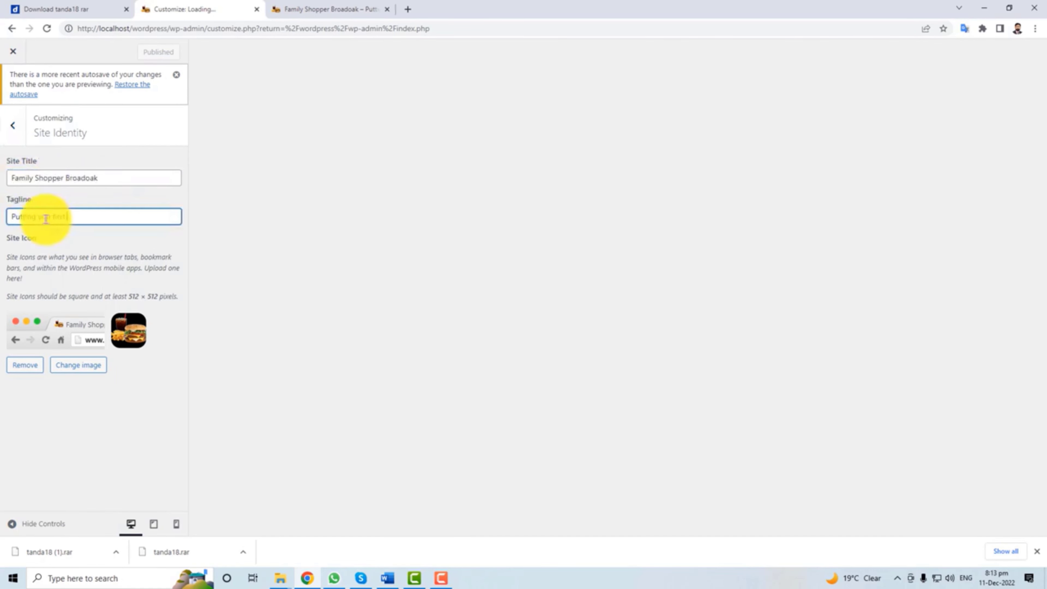
pyautogui.tripleClick(46, 217)
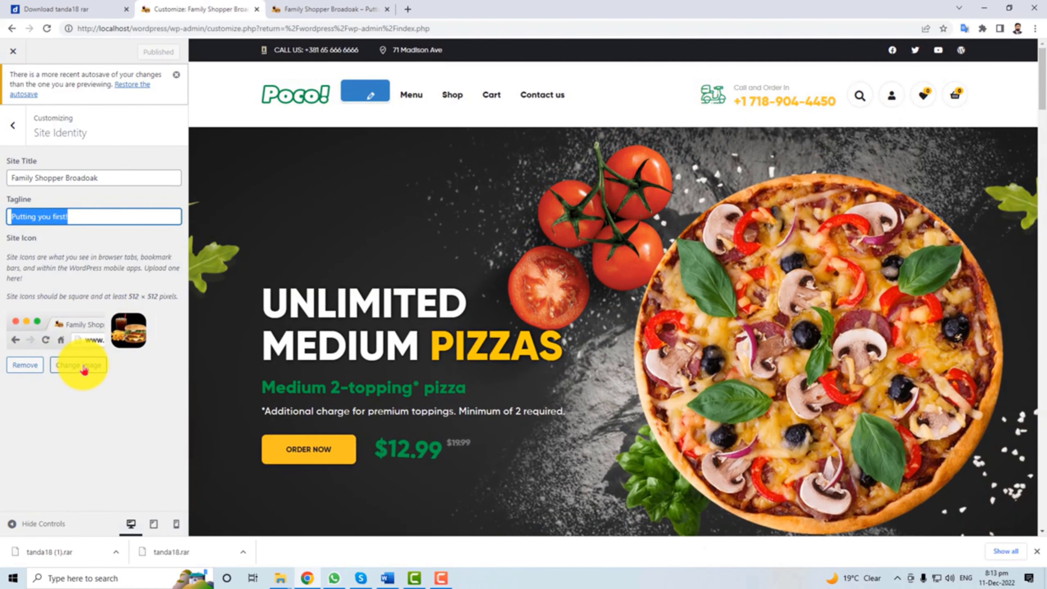
# Browse the site icon image picker, close it unchanged, and go to Menus.
pyautogui.click(81, 366)
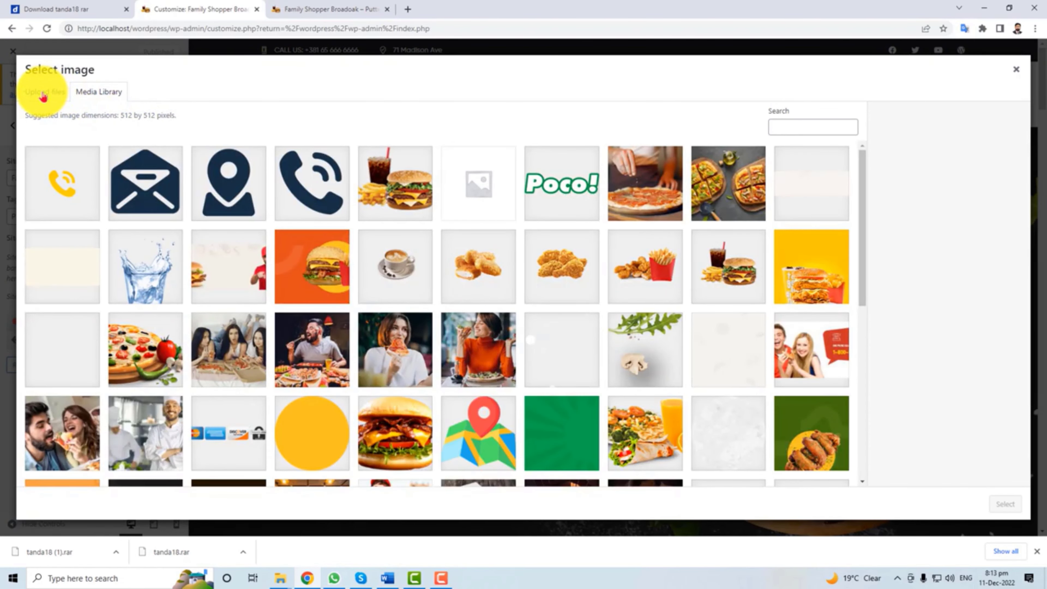
pyautogui.click(43, 94)
pyautogui.click(108, 93)
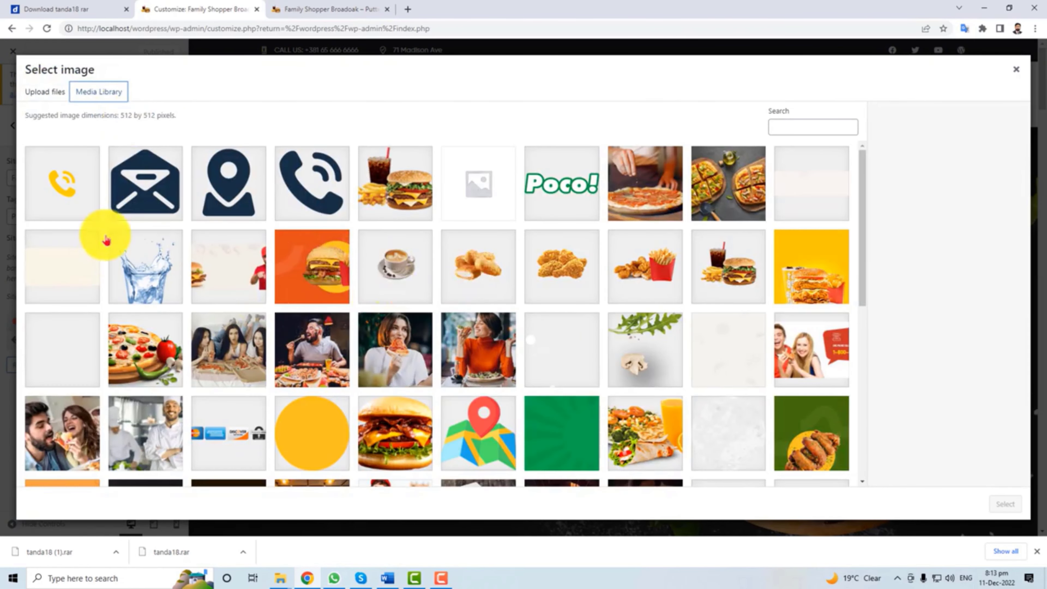
pyautogui.click(1016, 69)
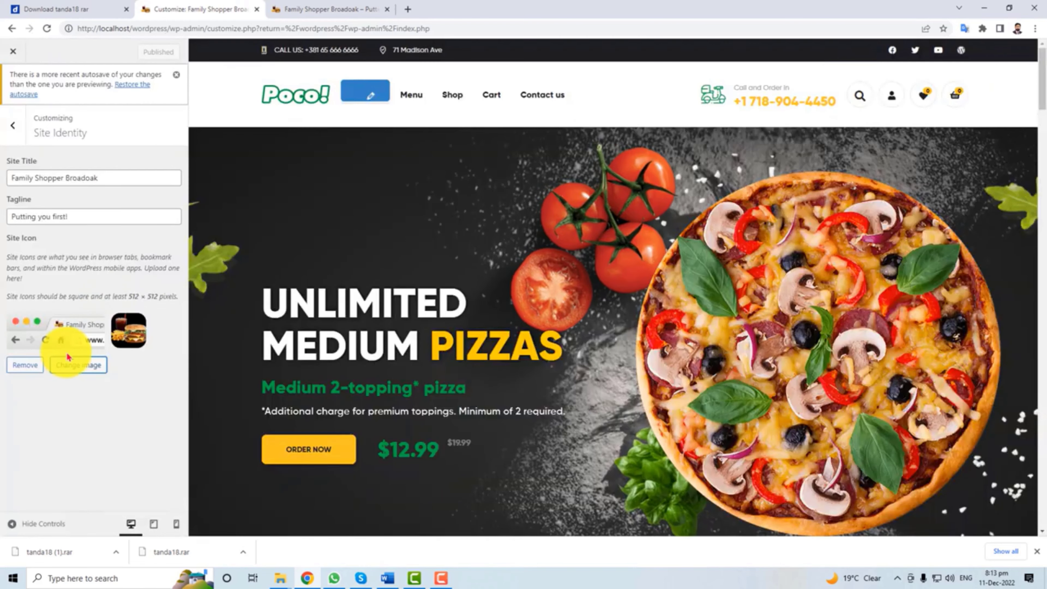
pyautogui.press('Escape')
pyautogui.click(87, 234)
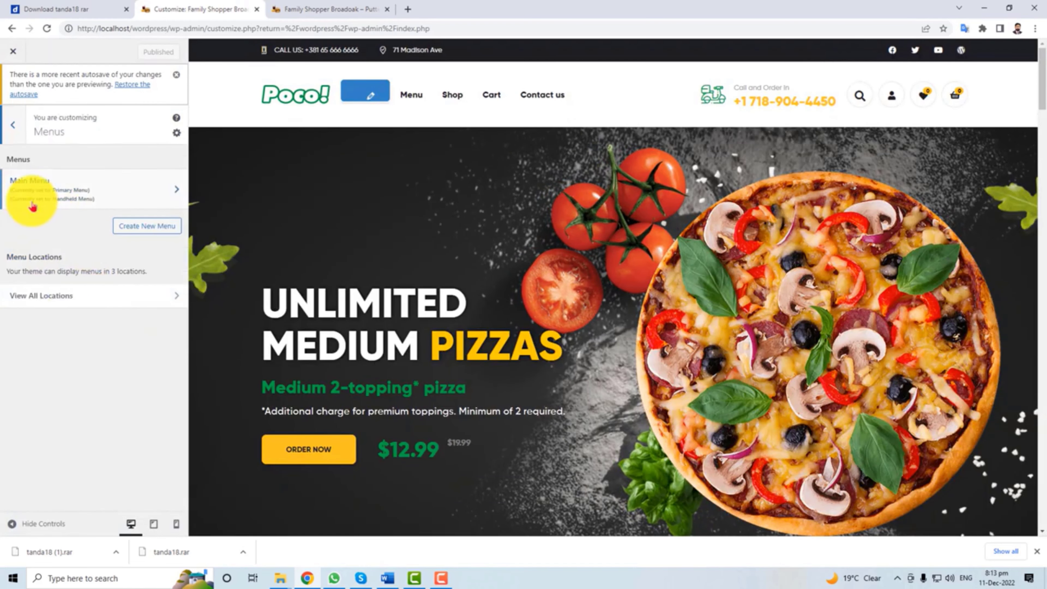
# Expand the Main Menu and inspect the Menu and Contact us item settings.
pyautogui.click(87, 202)
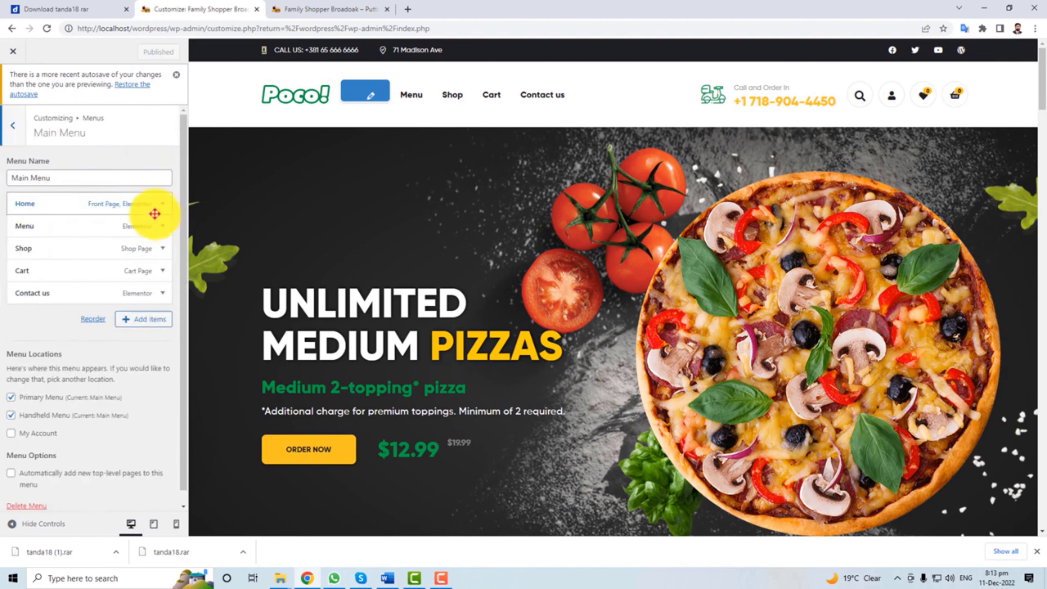
pyautogui.click(166, 229)
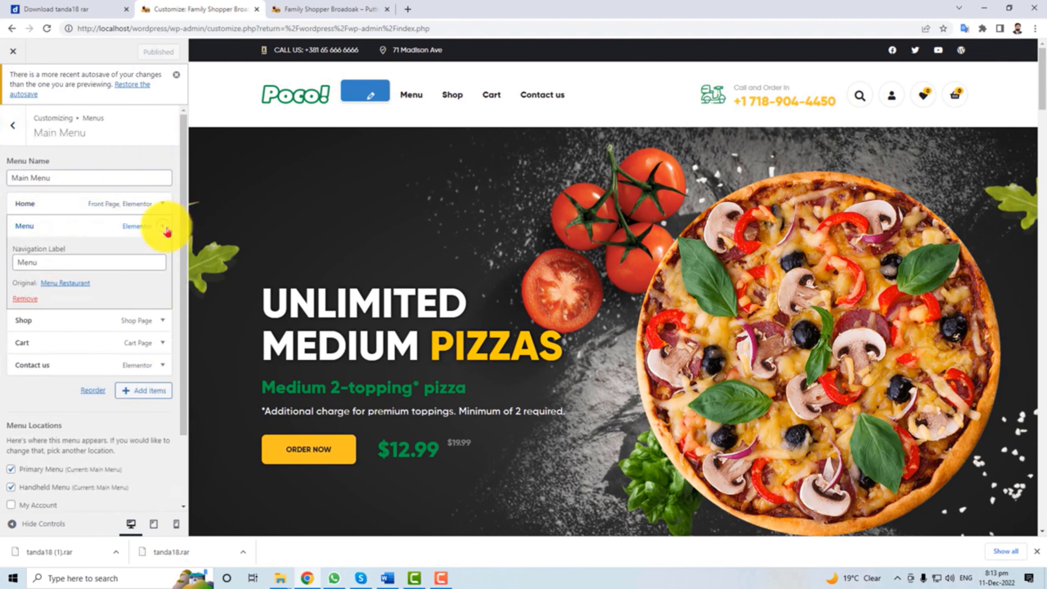
pyautogui.click(166, 229)
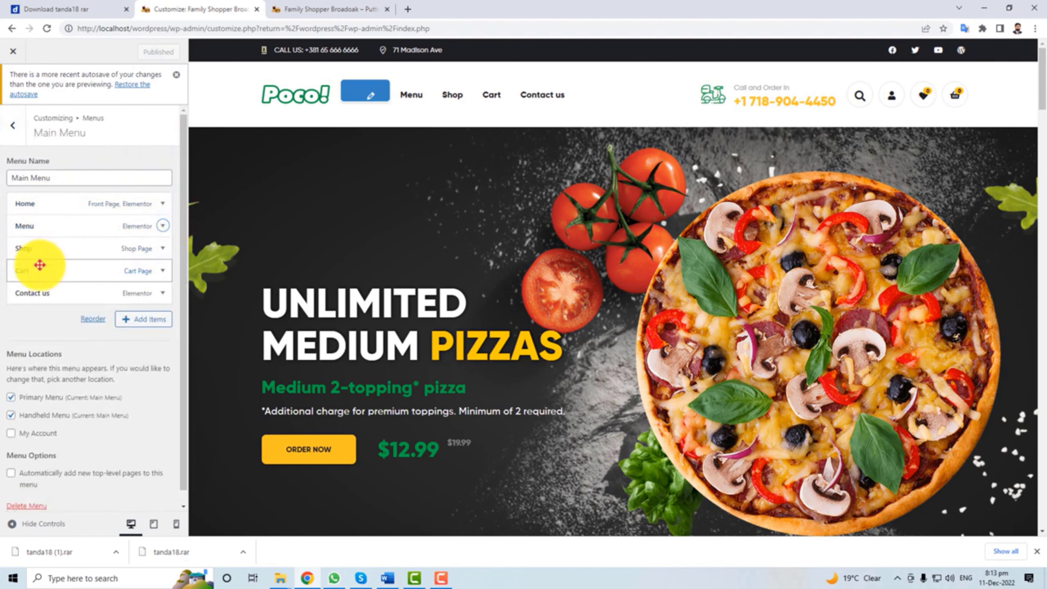
pyautogui.click(162, 293)
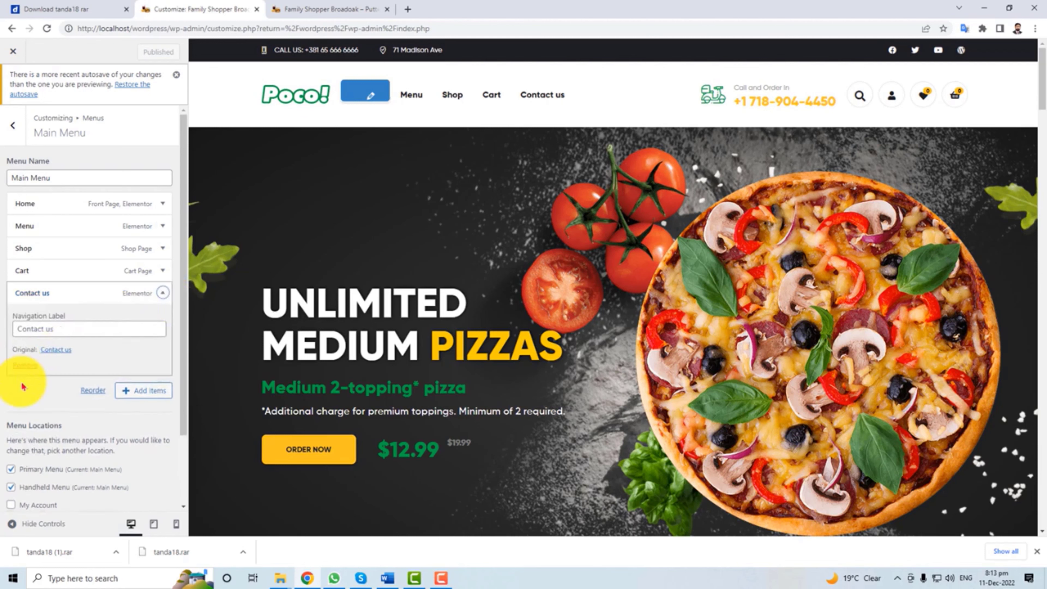
pyautogui.scroll(-2, 61, 390)
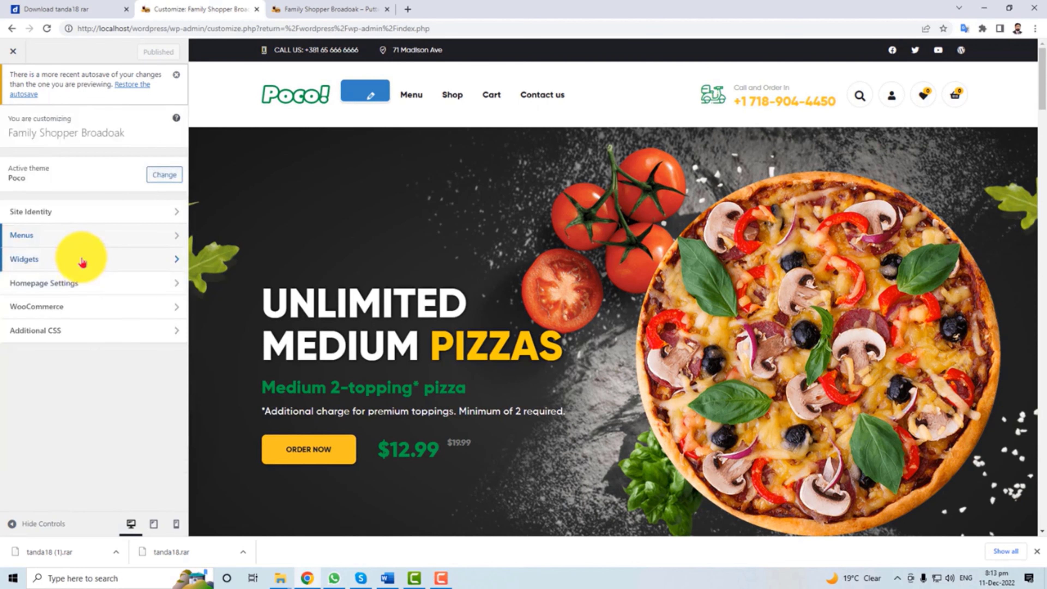
# Review Sidebar Archive's Block, Search and Product Categories widgets and the Add a Widget list.
pyautogui.click(82, 261)
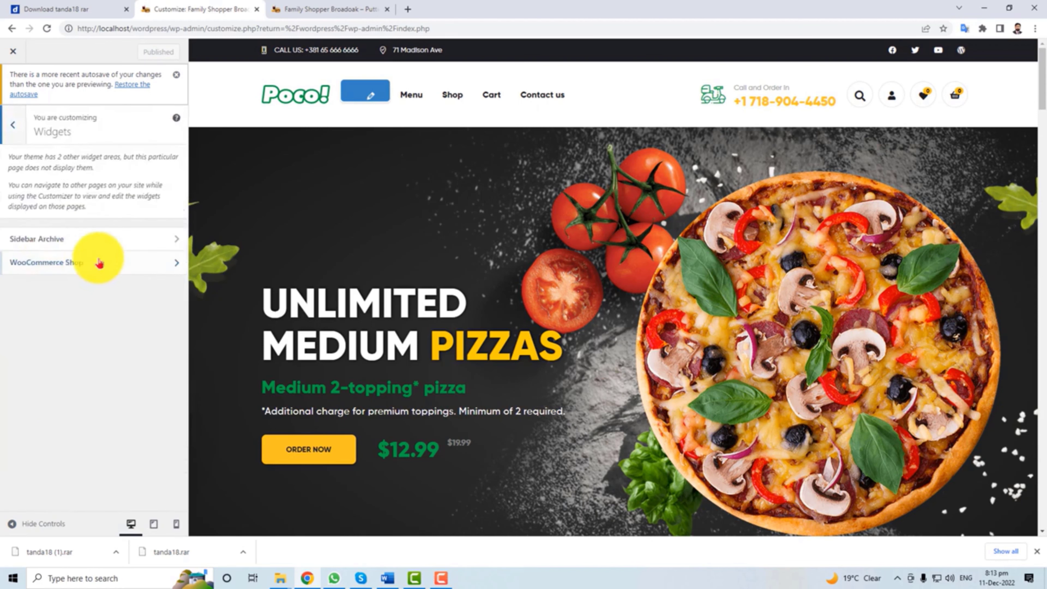
pyautogui.click(112, 232)
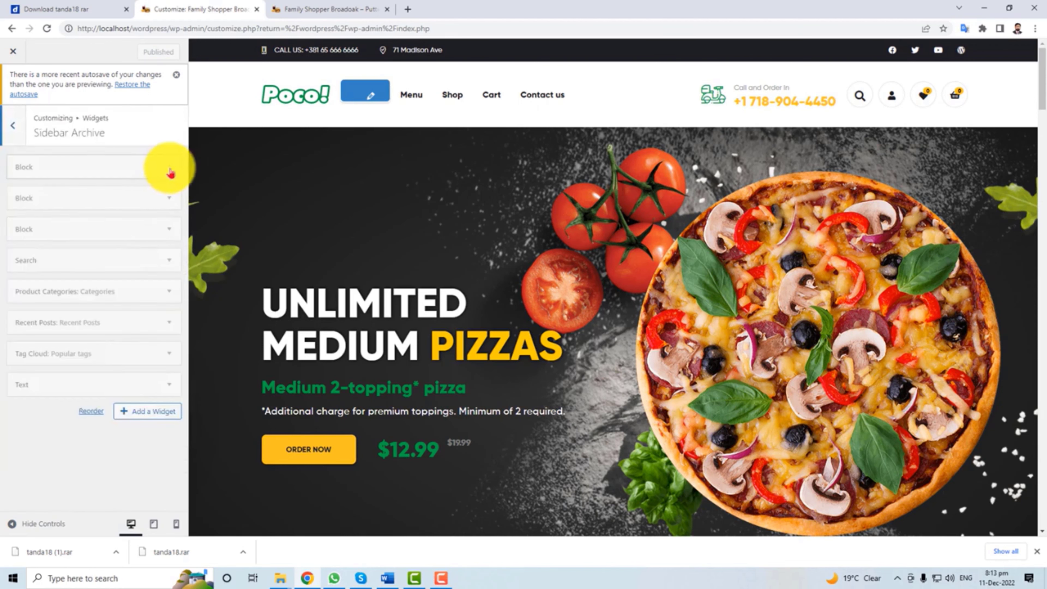
pyautogui.click(164, 199)
pyautogui.click(163, 199)
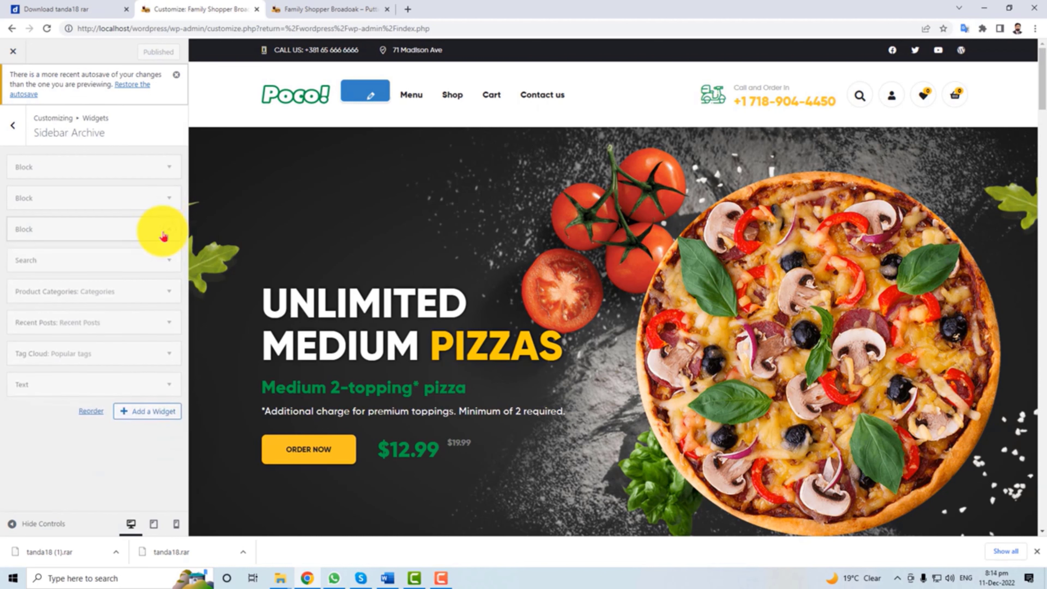
pyautogui.click(169, 264)
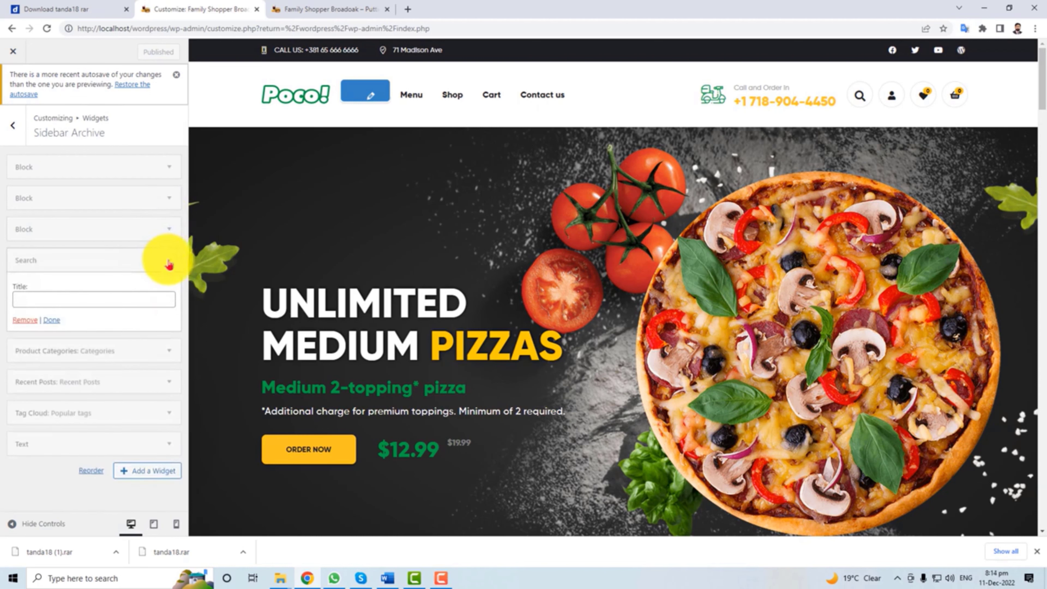
pyautogui.click(169, 260)
pyautogui.click(176, 296)
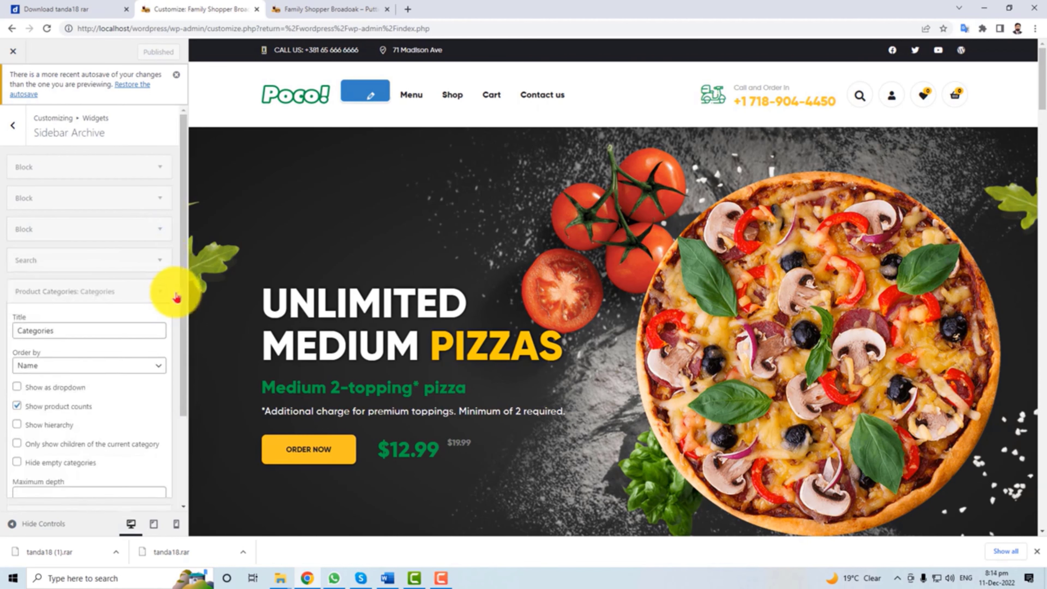
pyautogui.click(157, 296)
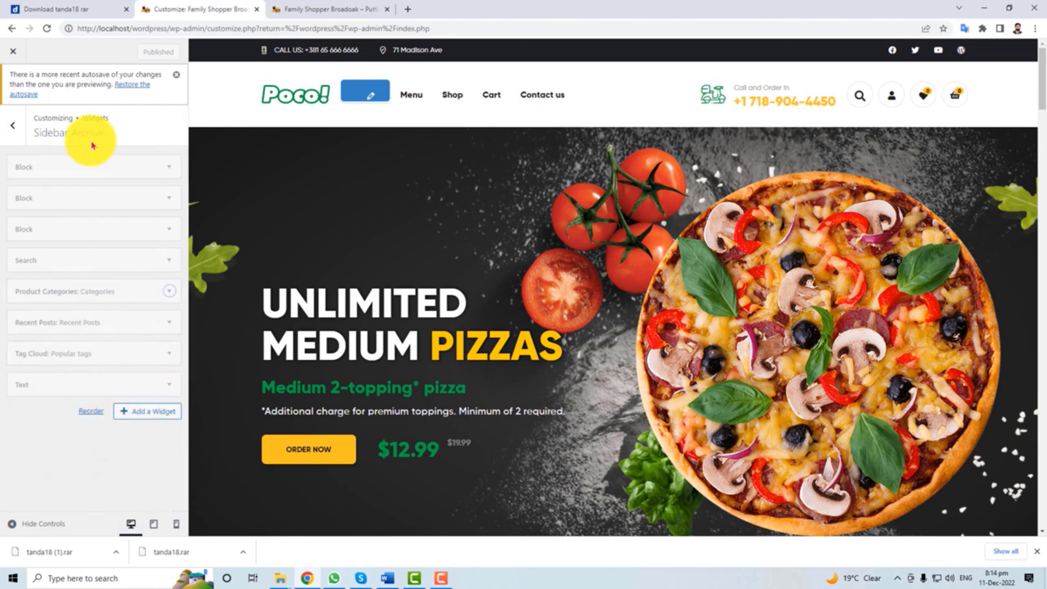
pyautogui.click(138, 411)
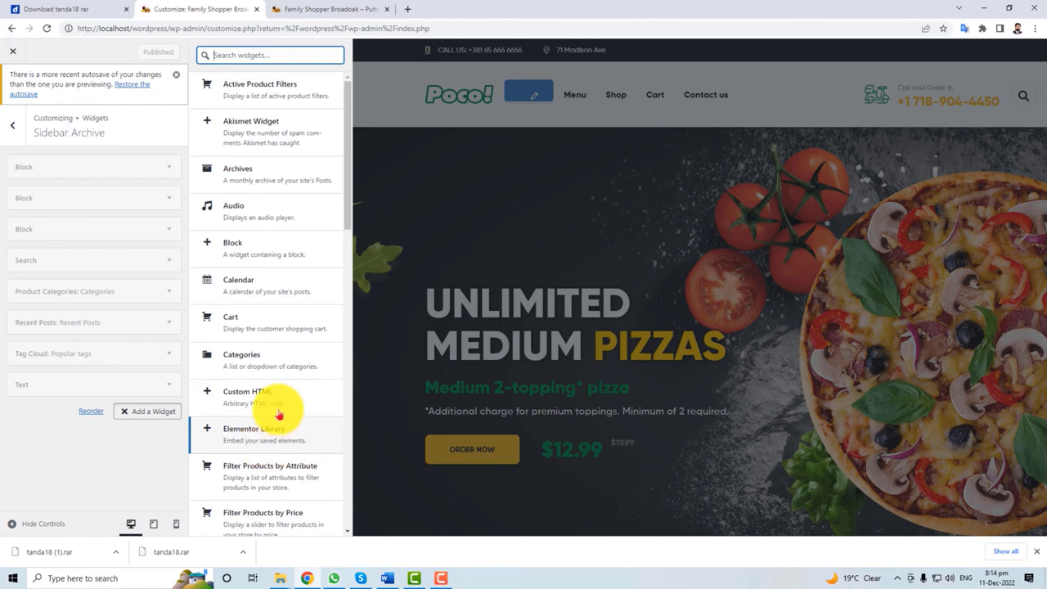
pyautogui.click(12, 129)
pyautogui.click(11, 131)
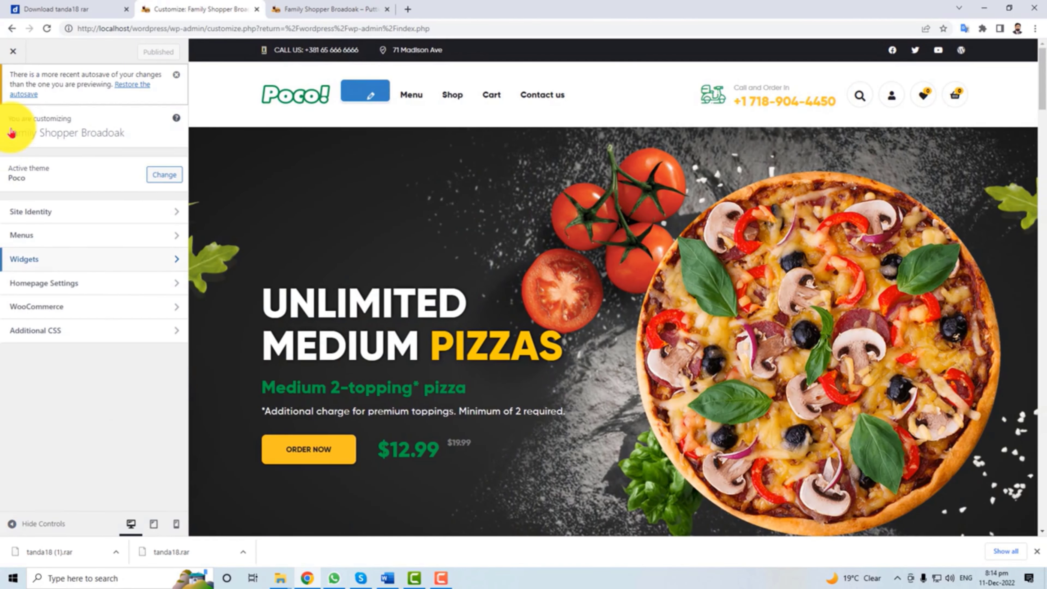
# Keep Home 1 as the static homepage and Blog as the posts page.
pyautogui.click(84, 284)
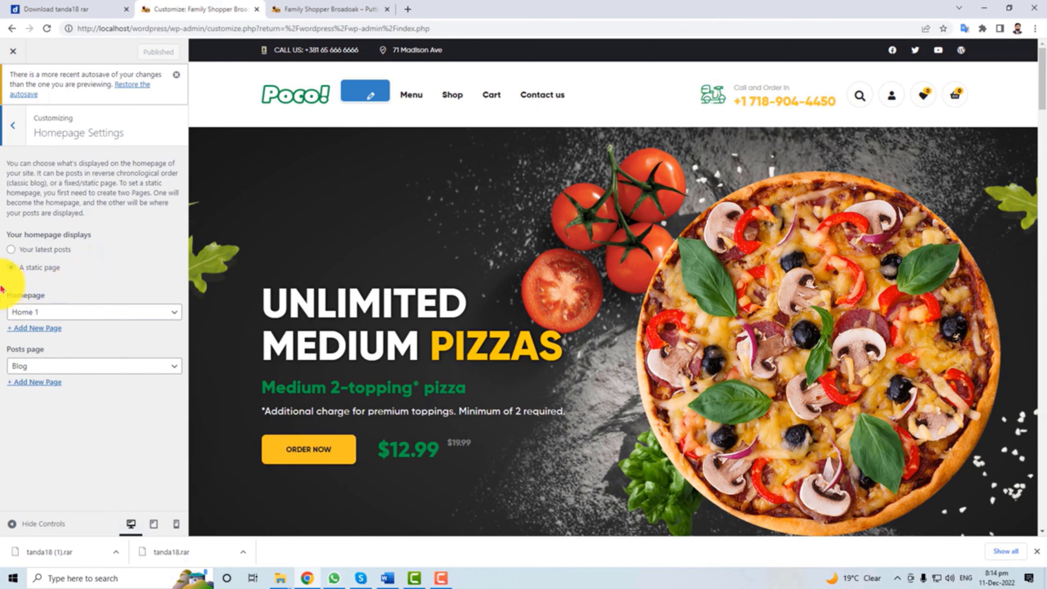
pyautogui.click(87, 313)
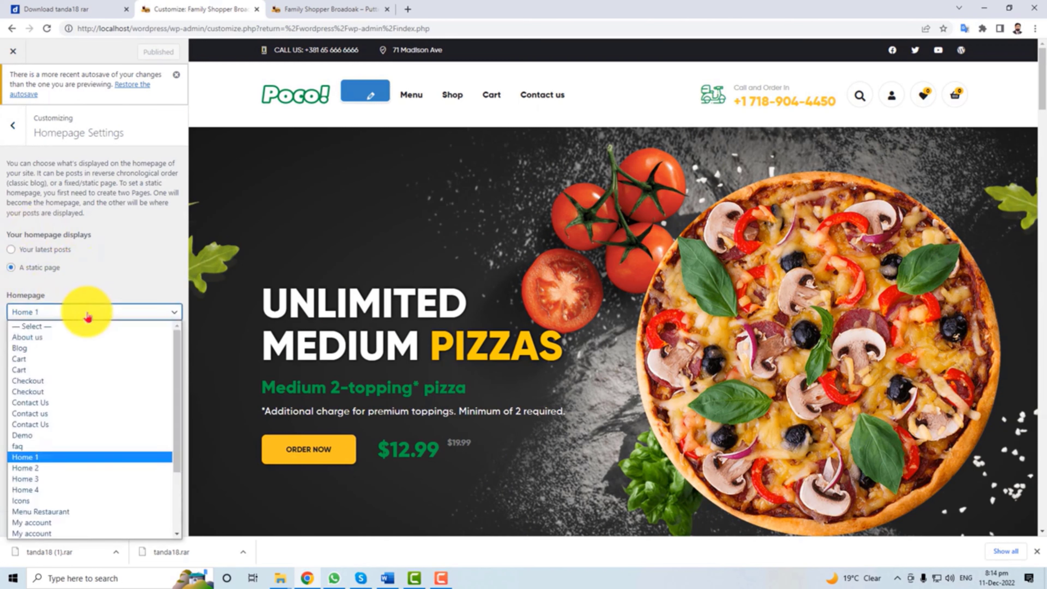
pyautogui.click(45, 457)
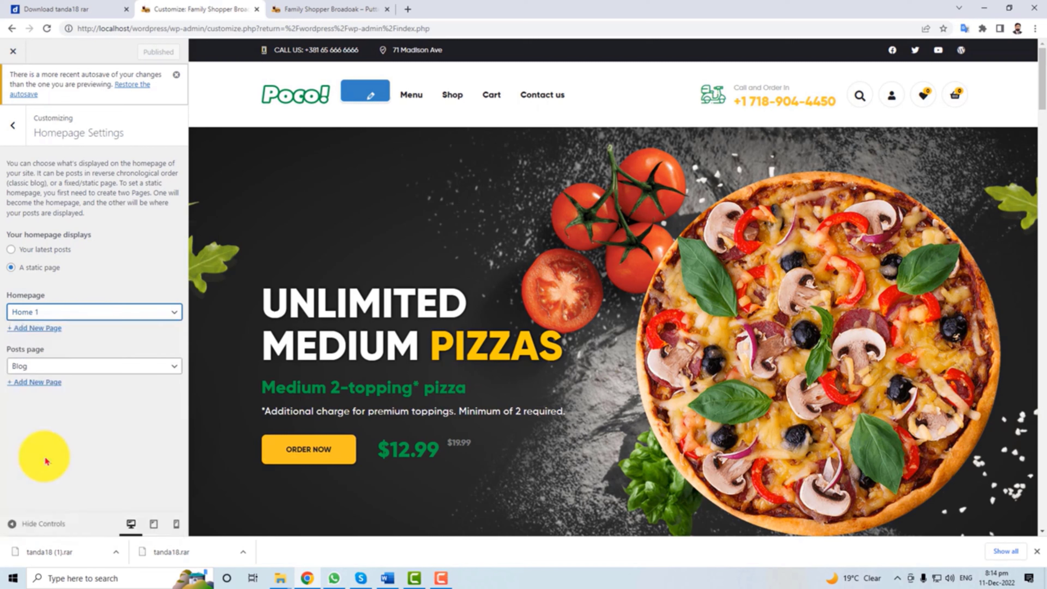
pyautogui.click(86, 366)
pyautogui.click(88, 367)
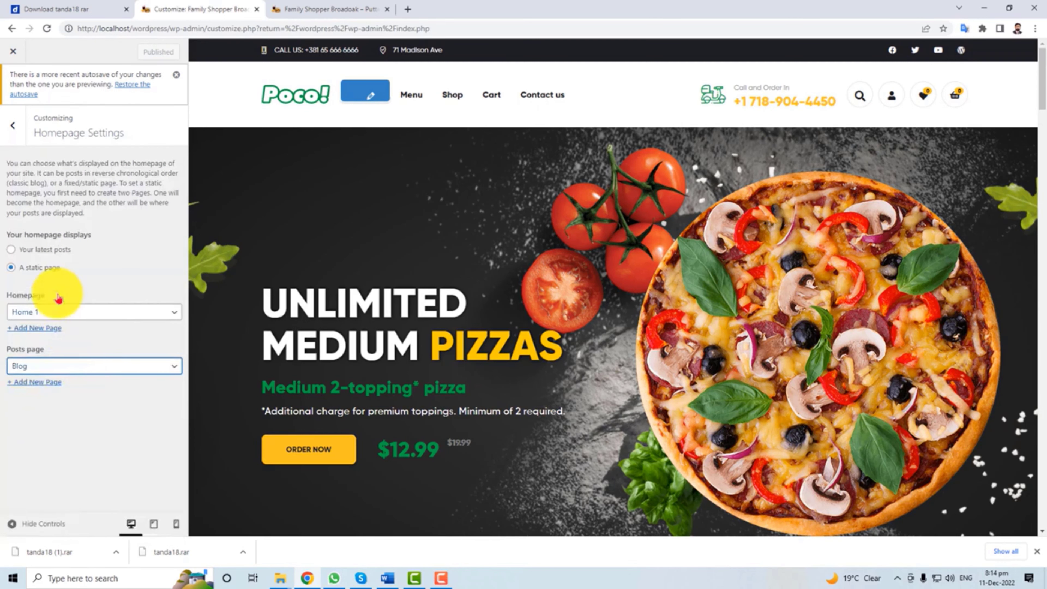
pyautogui.click(14, 128)
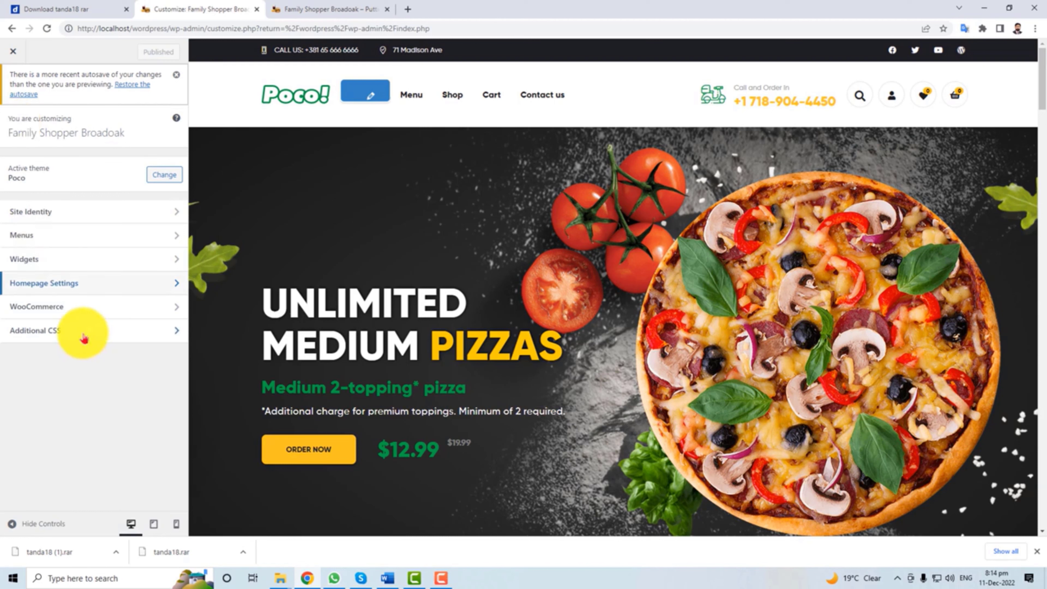
# Browse the WooCommerce Store Notice and Product Catalog sections and the Additional CSS editor.
pyautogui.click(80, 309)
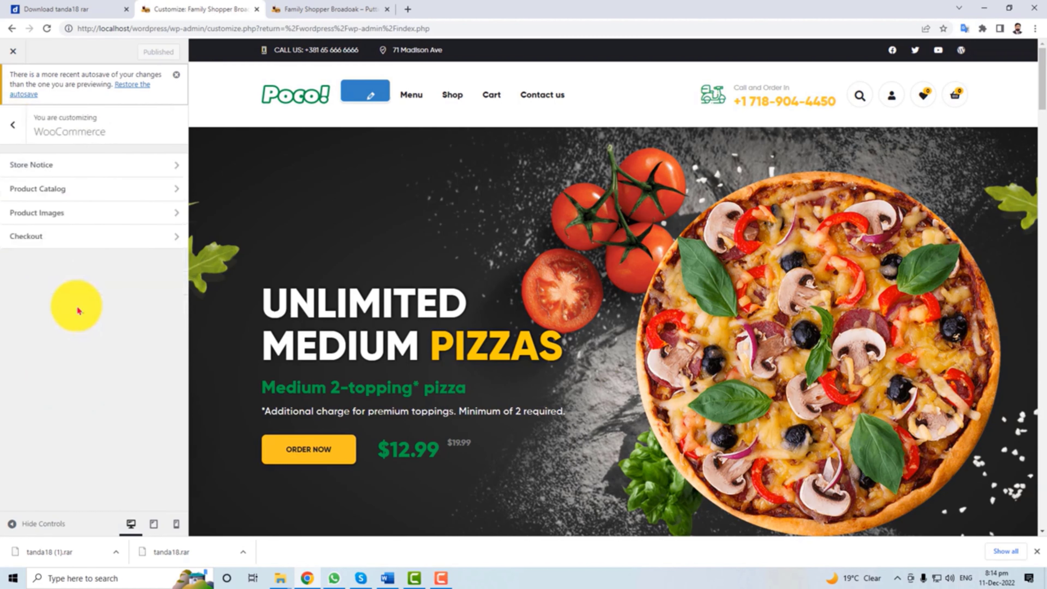
pyautogui.click(101, 165)
pyautogui.click(13, 128)
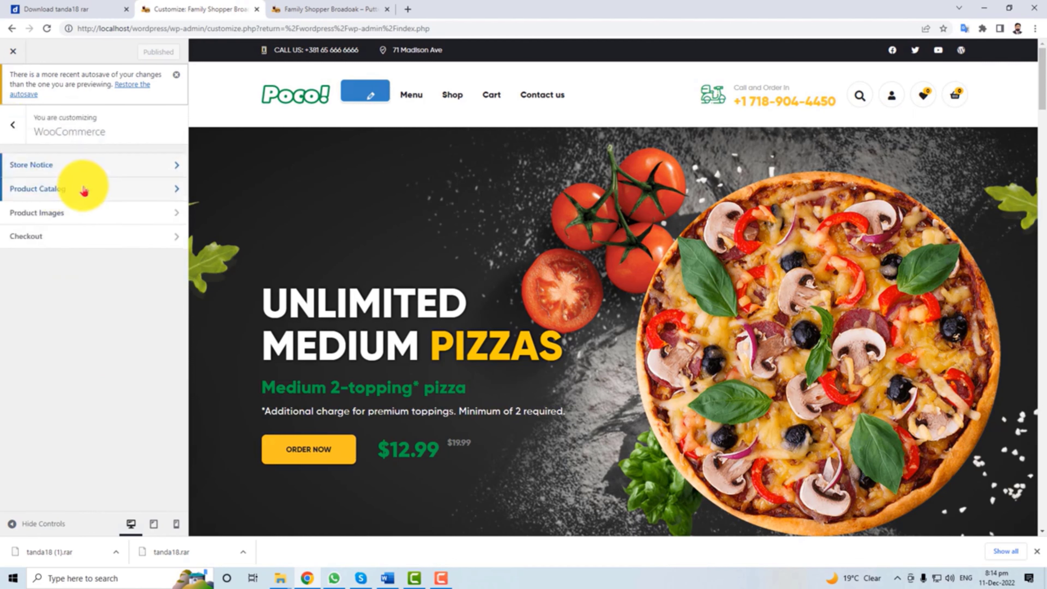
pyautogui.click(84, 190)
pyautogui.click(16, 129)
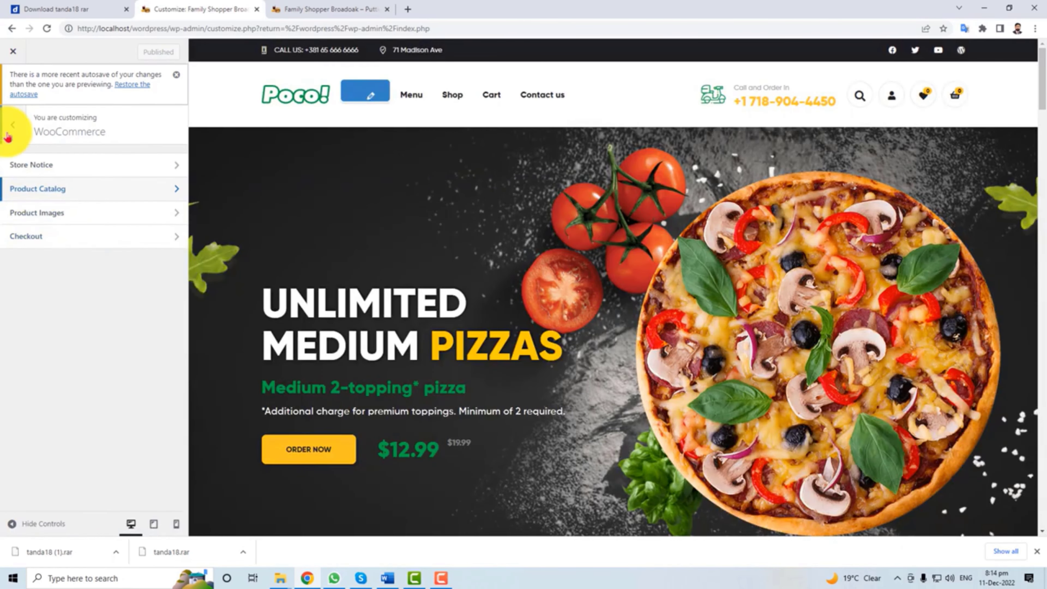
pyautogui.click(12, 128)
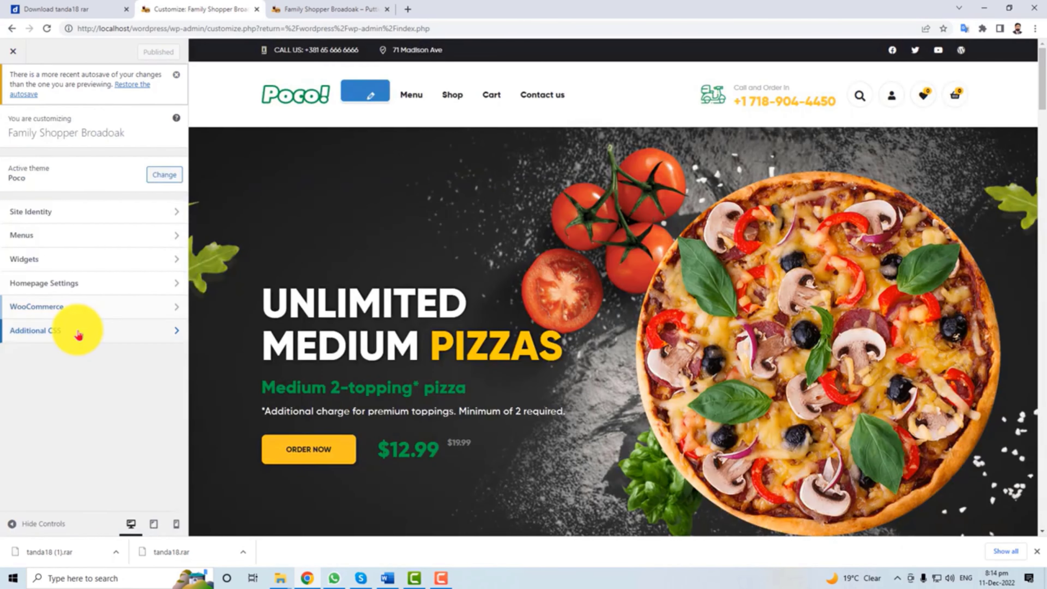
pyautogui.click(78, 335)
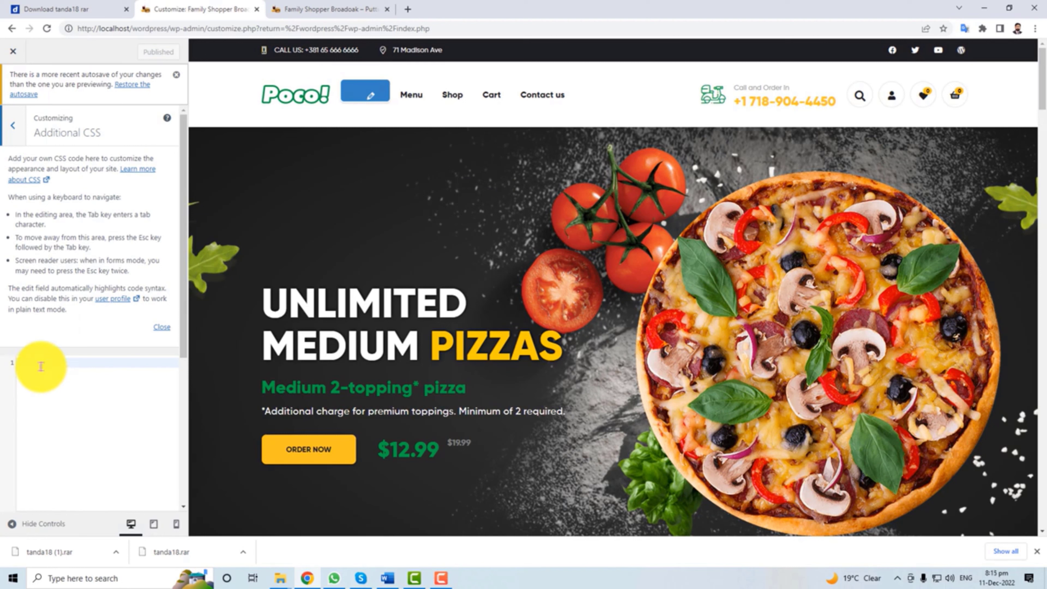
pyautogui.click(14, 129)
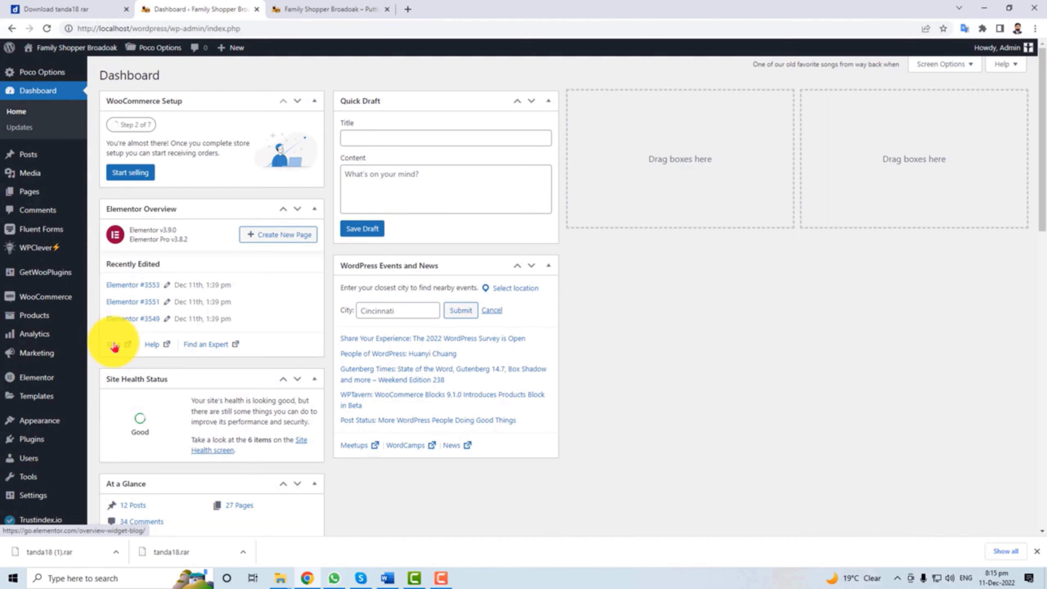
# Find Home 1 — Front Page under All Pages and open it for editing.
pyautogui.moveTo(30, 199)
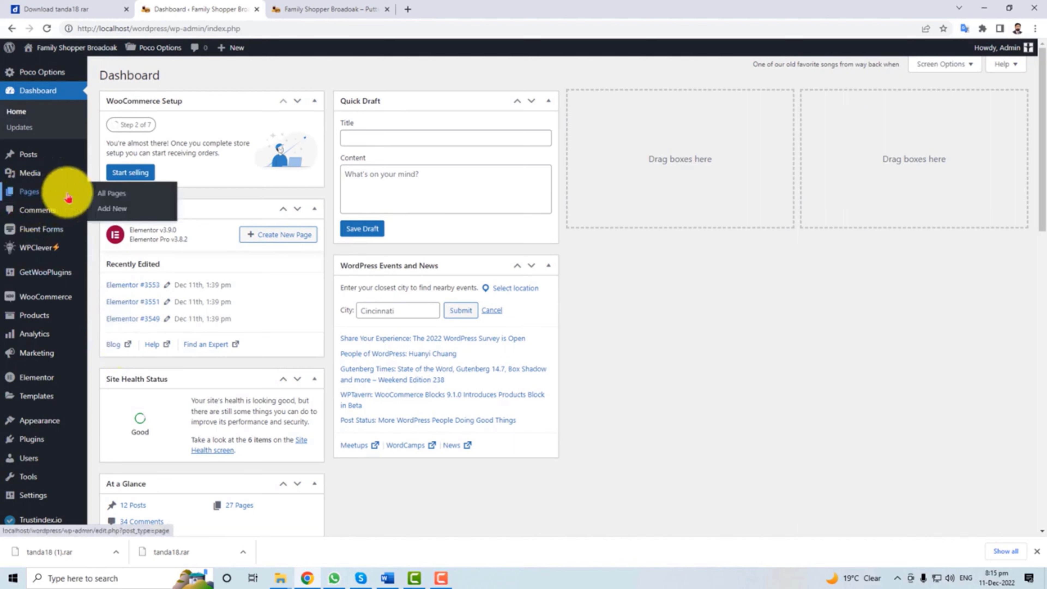
pyautogui.click(110, 197)
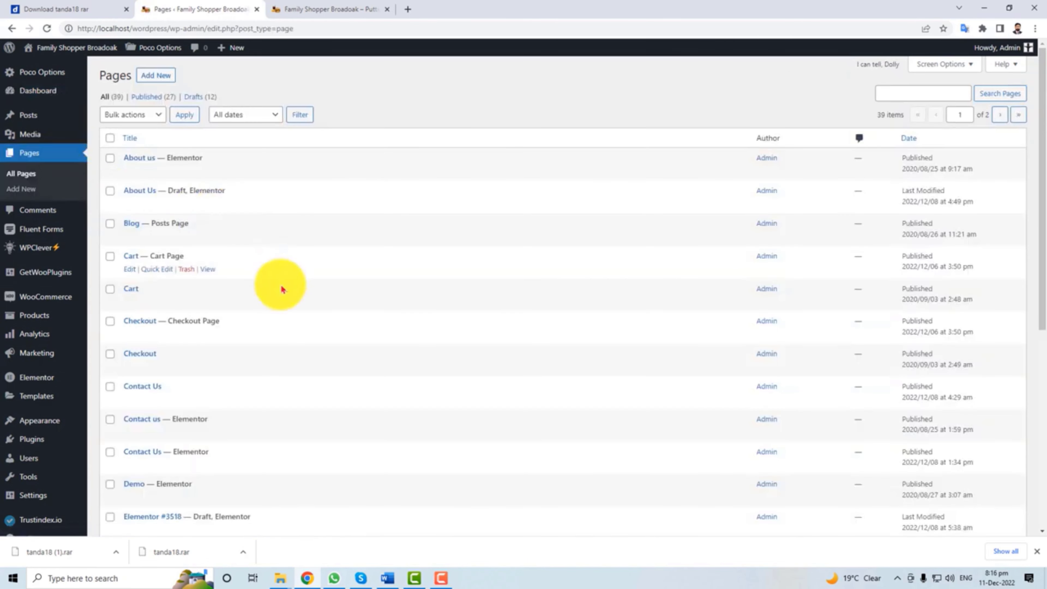
pyautogui.scroll(-5, 289, 450)
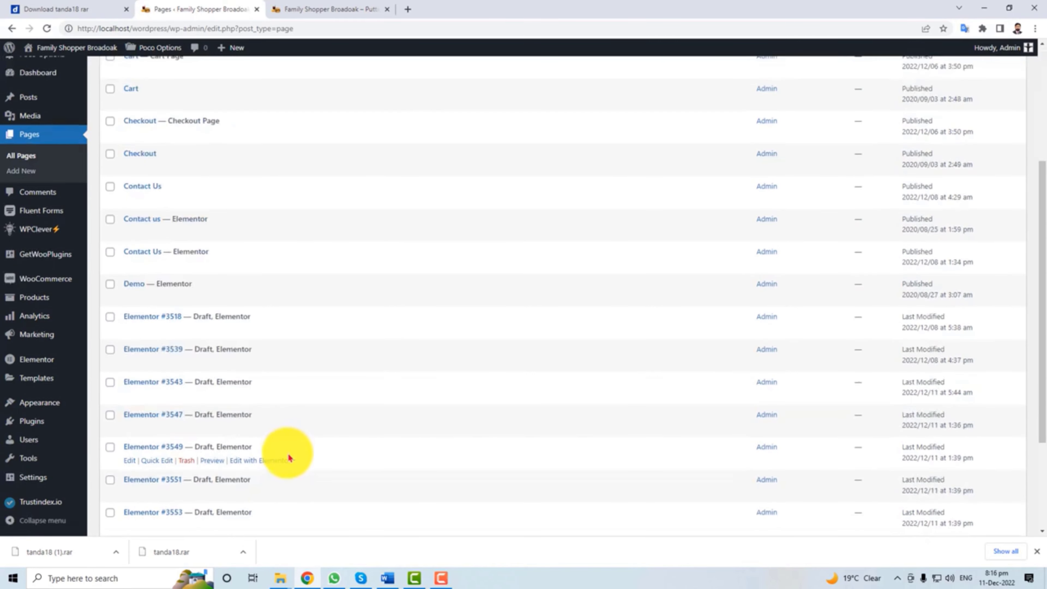
pyautogui.scroll(-4, 289, 458)
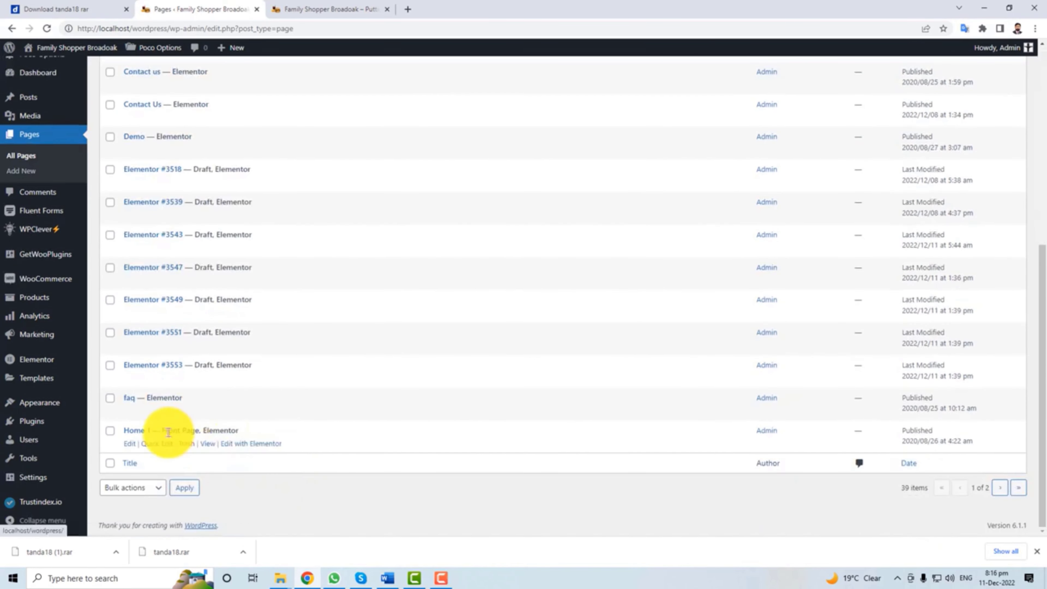
pyautogui.click(131, 444)
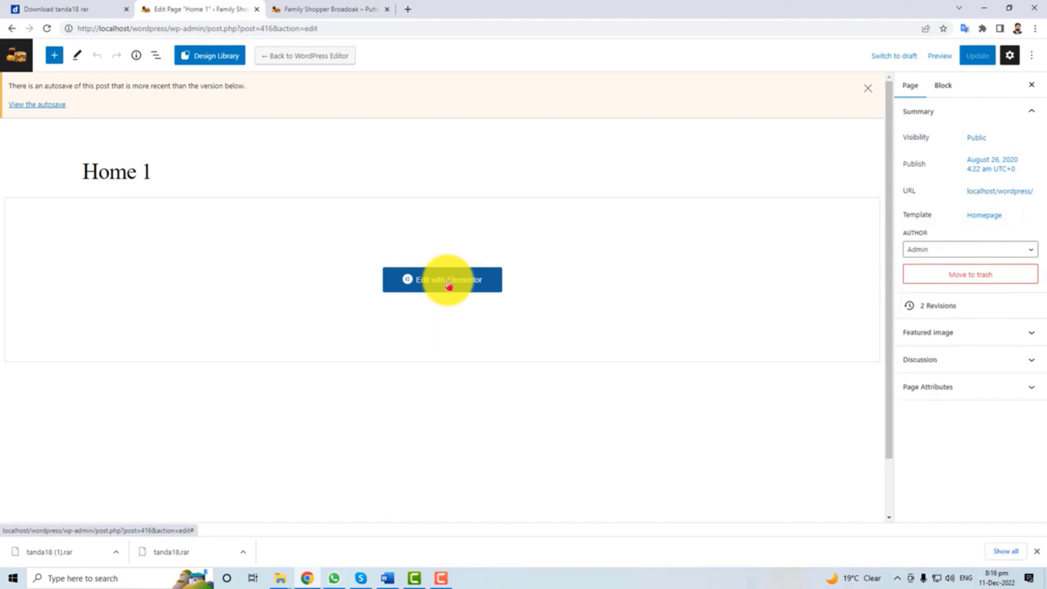
# Load Home 1 in Elementor, scroll back to the top, and choose Edit Header.
pyautogui.click(449, 285)
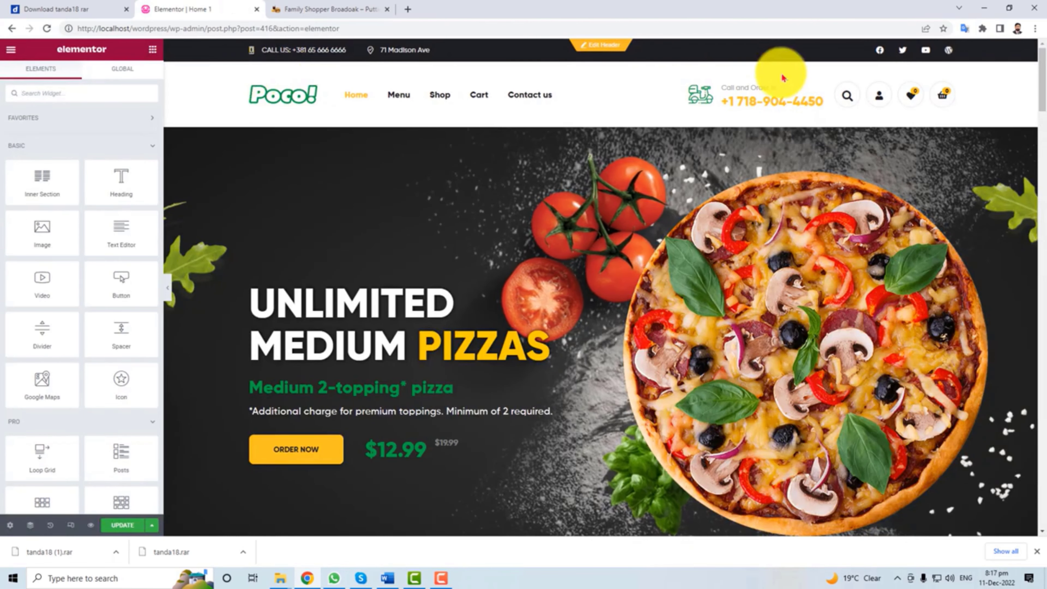
pyautogui.moveTo(870, 102)
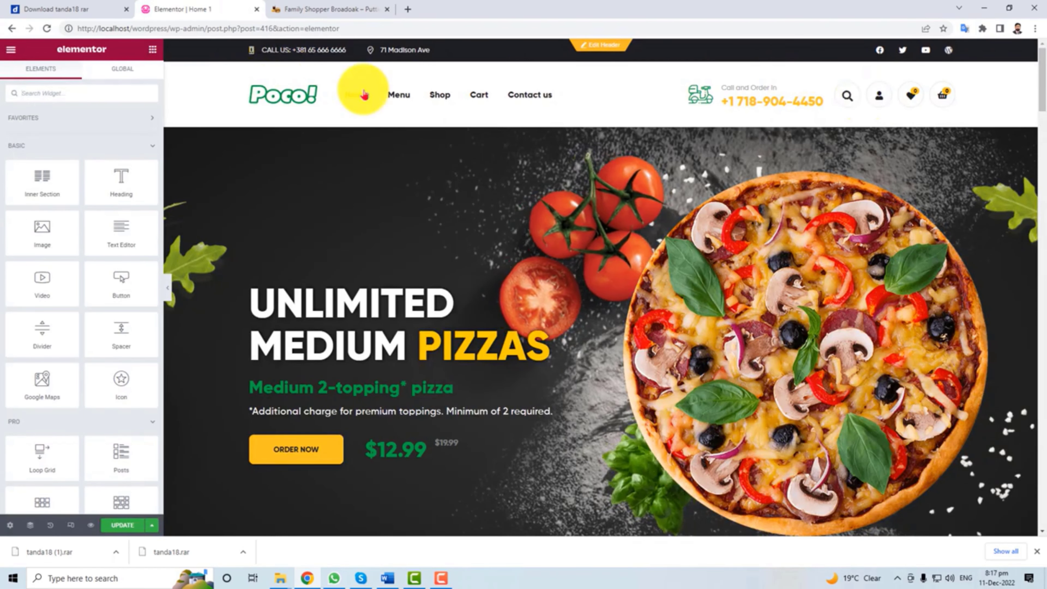
pyautogui.scroll(-6, 544, 343)
pyautogui.scroll(5, 545, 343)
pyautogui.scroll(-10, 544, 343)
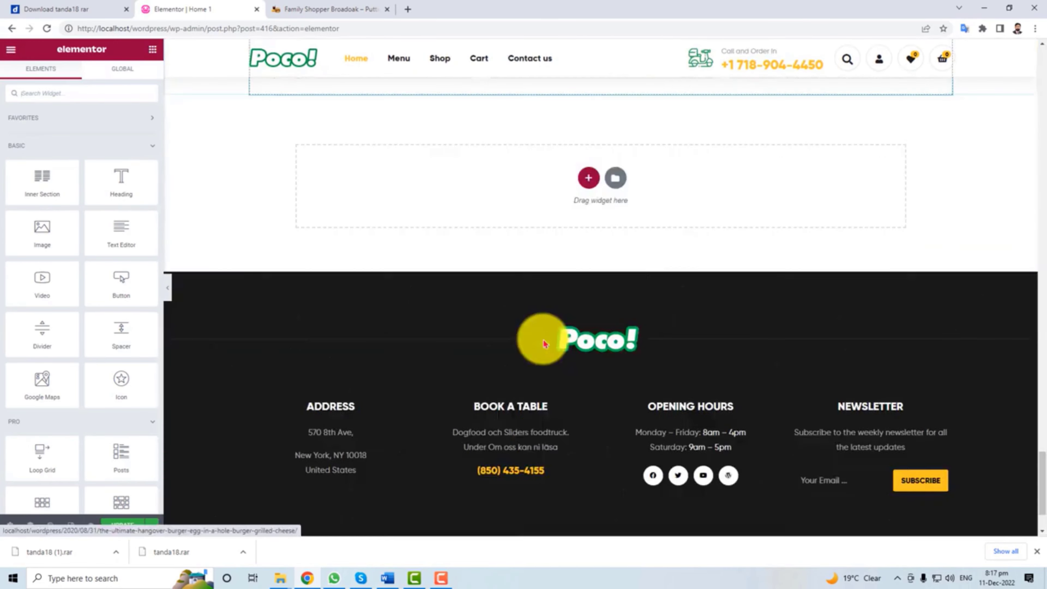
pyautogui.scroll(4, 865, 441)
pyautogui.scroll(7, 561, 402)
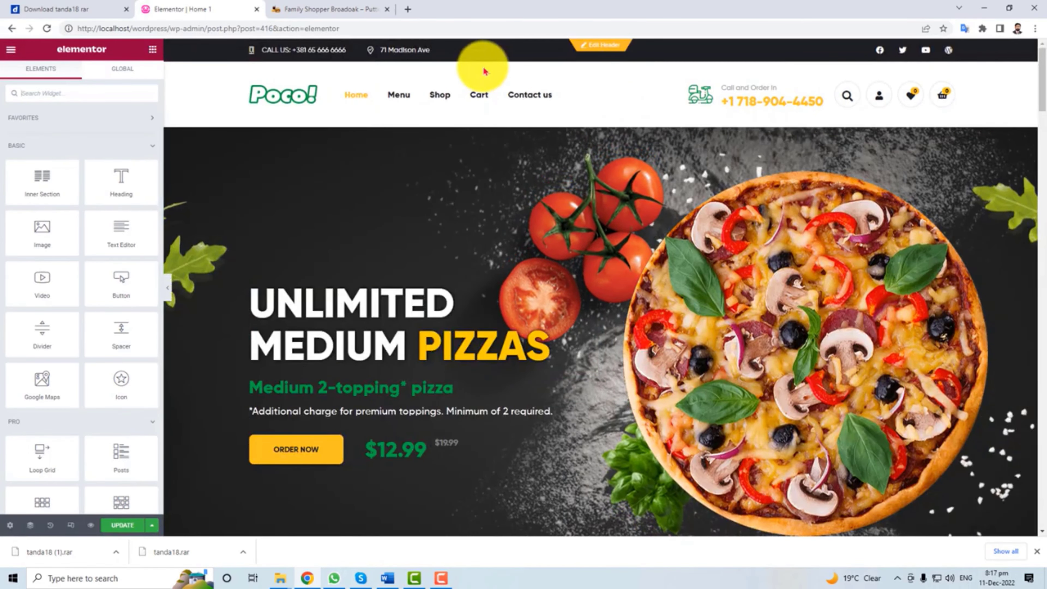
pyautogui.click(599, 46)
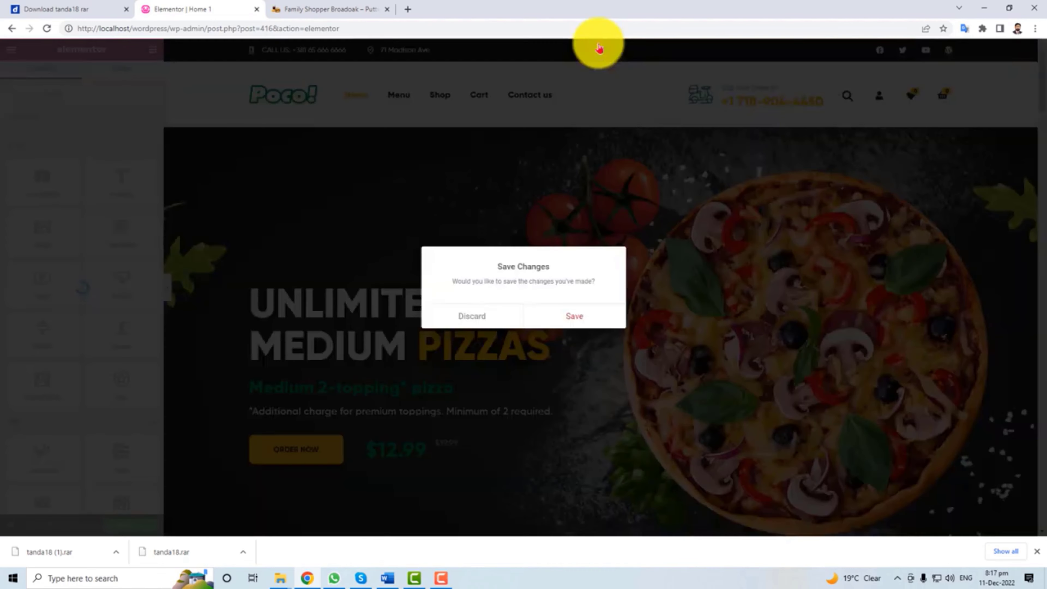
# Dismiss the save prompt and toggle the Poco Nav Menu alignment to center, then back to left.
pyautogui.click(563, 312)
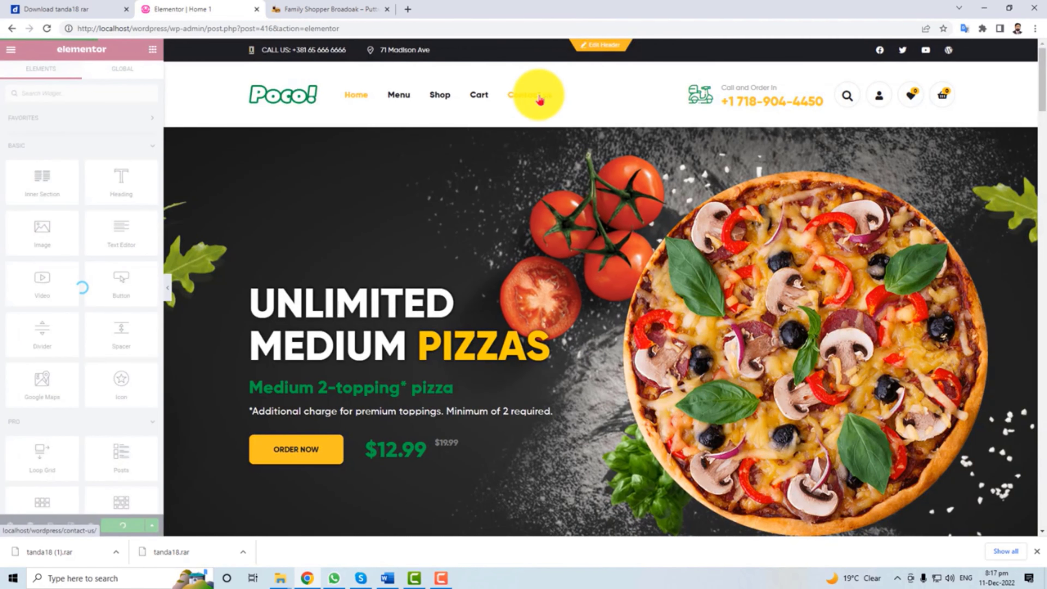
pyautogui.click(334, 47)
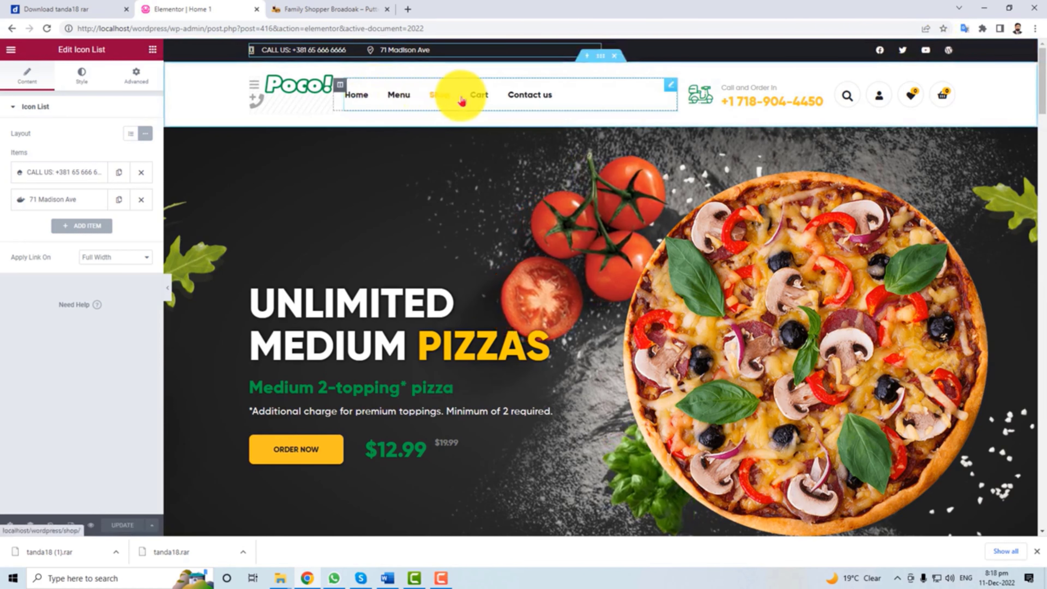
pyautogui.click(602, 101)
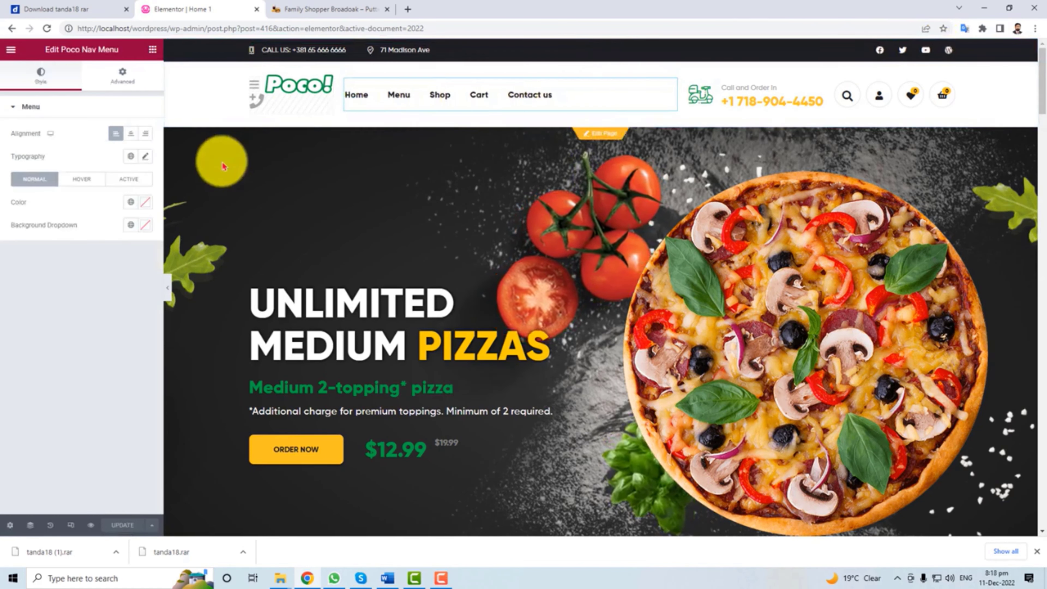
pyautogui.click(132, 135)
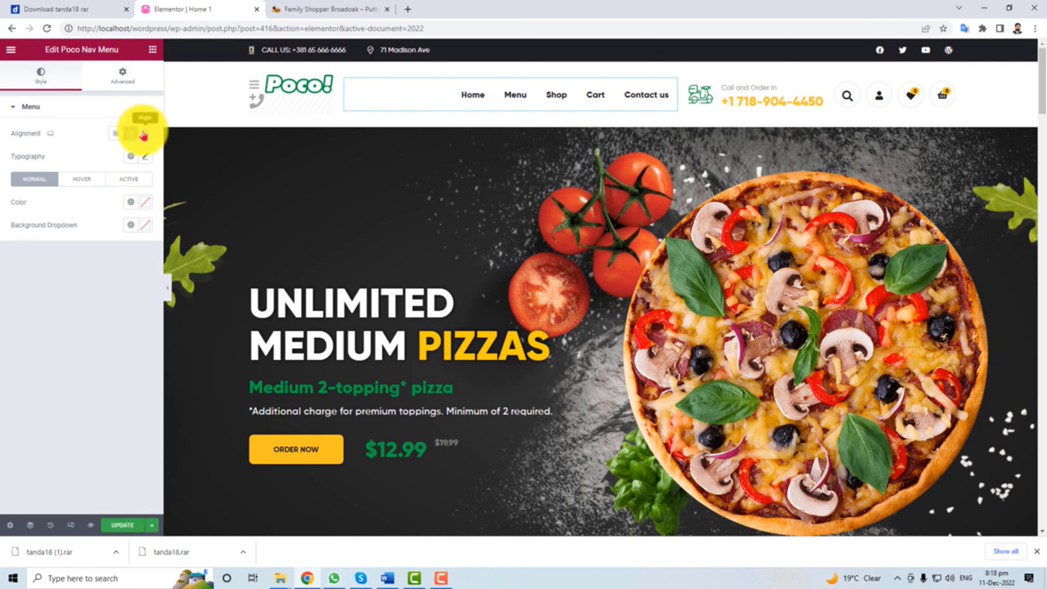
pyautogui.click(116, 136)
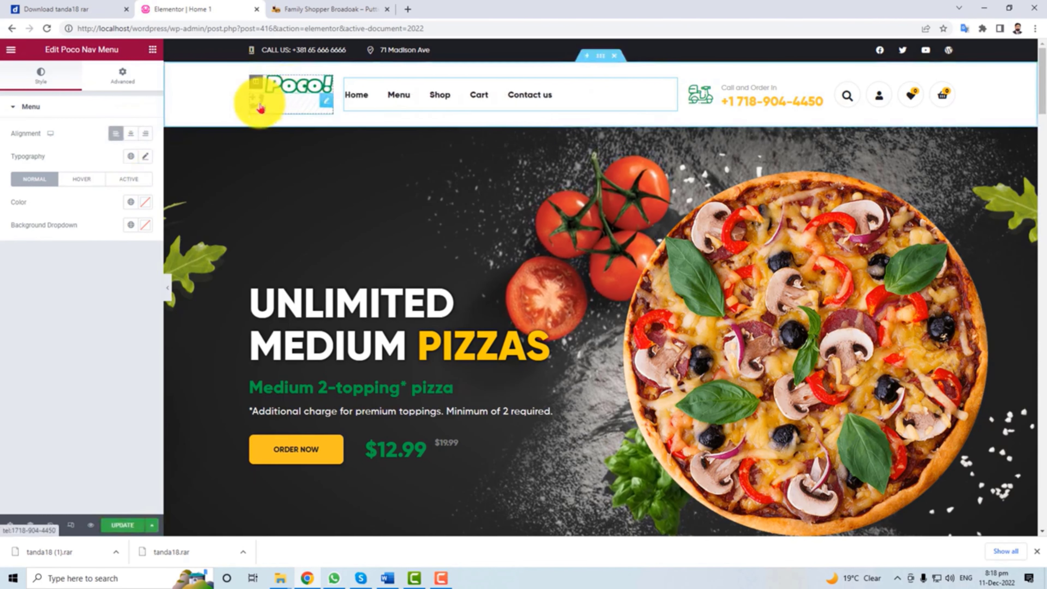
# Inspect the header's phone Icon and 'Call and Order in' Icon Box widgets, then deselect.
pyautogui.click(326, 100)
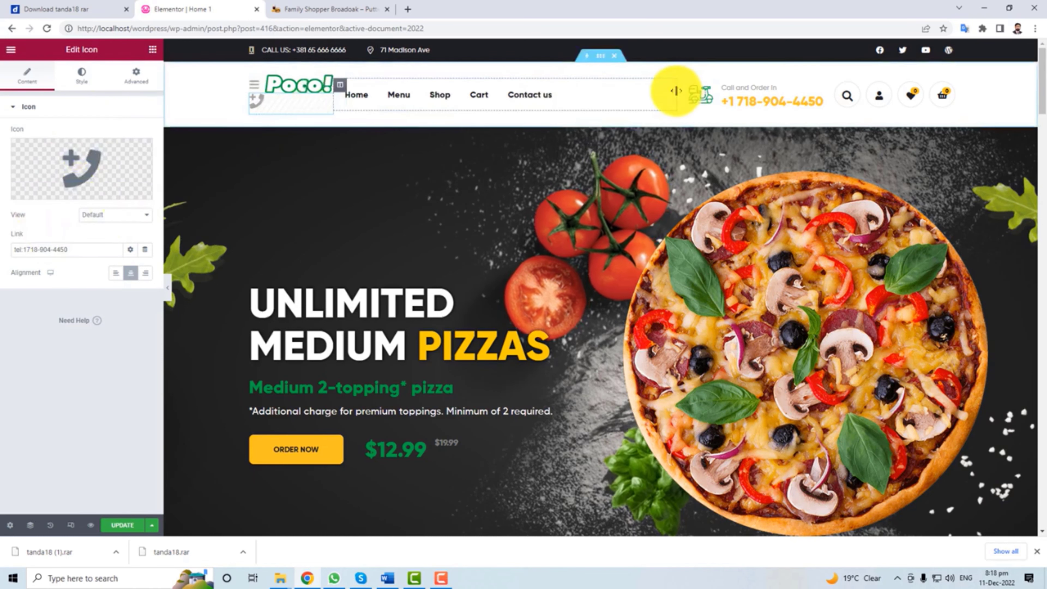
pyautogui.click(762, 97)
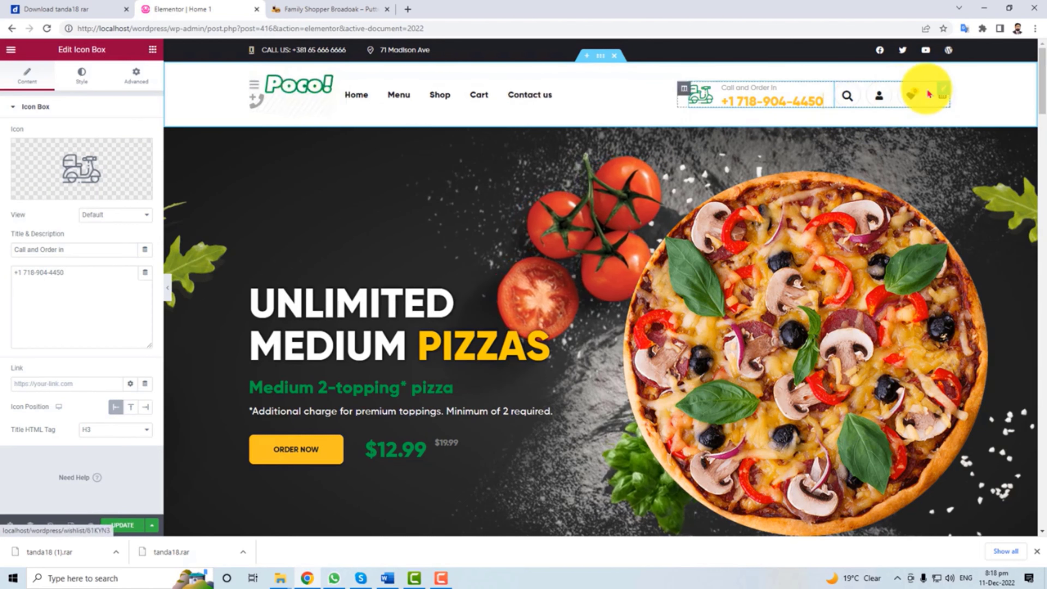
pyautogui.moveTo(74, 182)
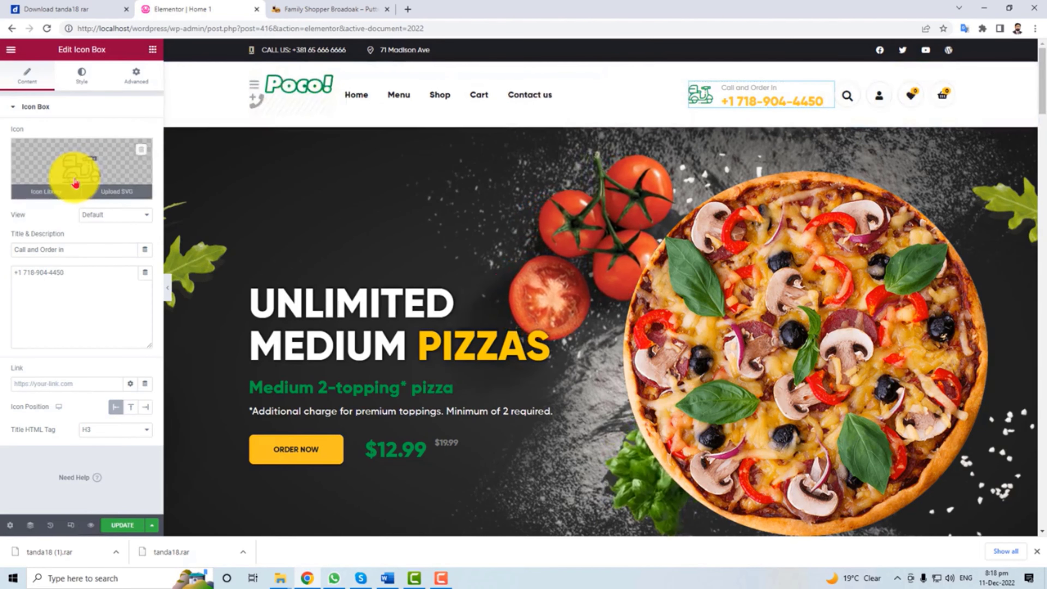
pyautogui.scroll(-15, 374, 258)
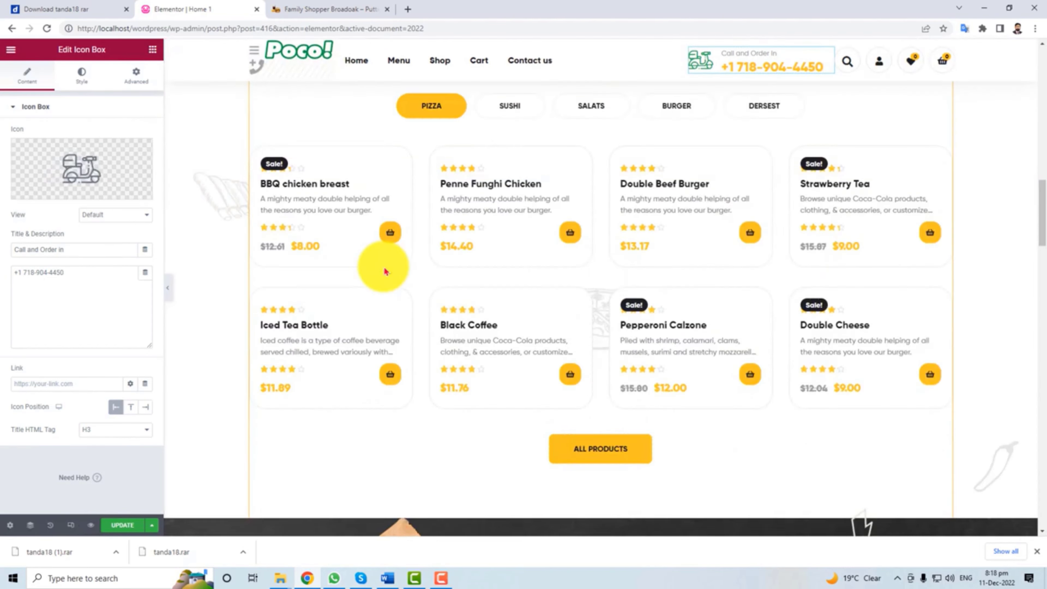
pyautogui.scroll(-10, 384, 270)
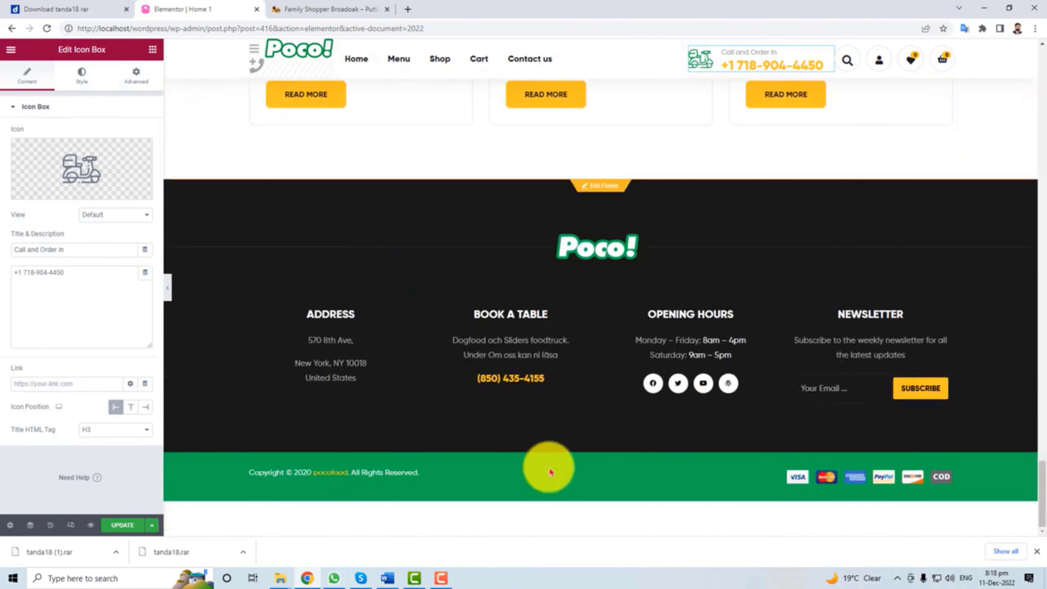
pyautogui.click(542, 477)
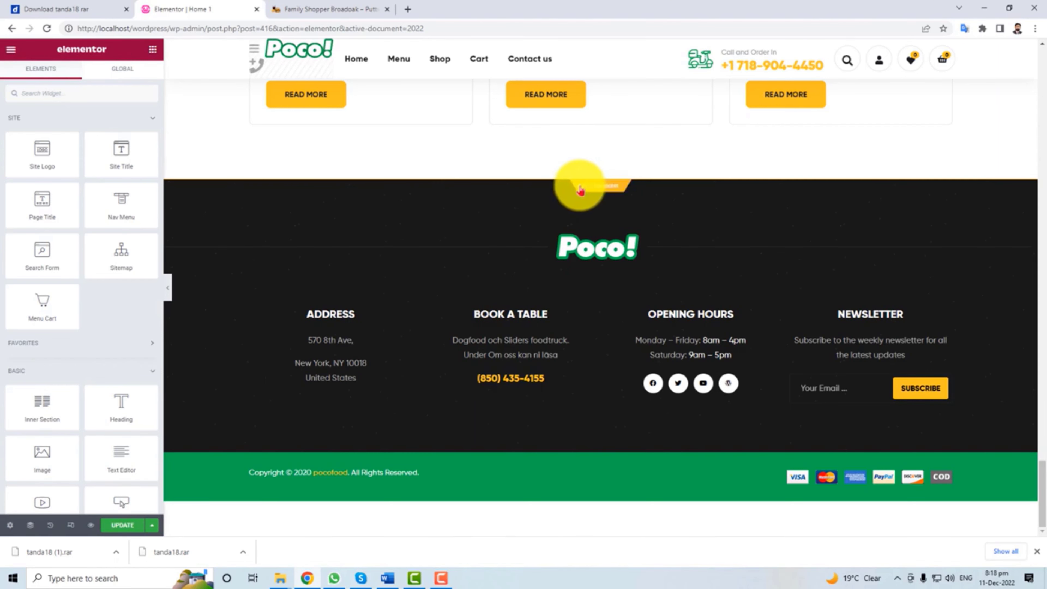
# Open the footer template, discarding unsaved header changes, and select the footer address text.
pyautogui.click(596, 191)
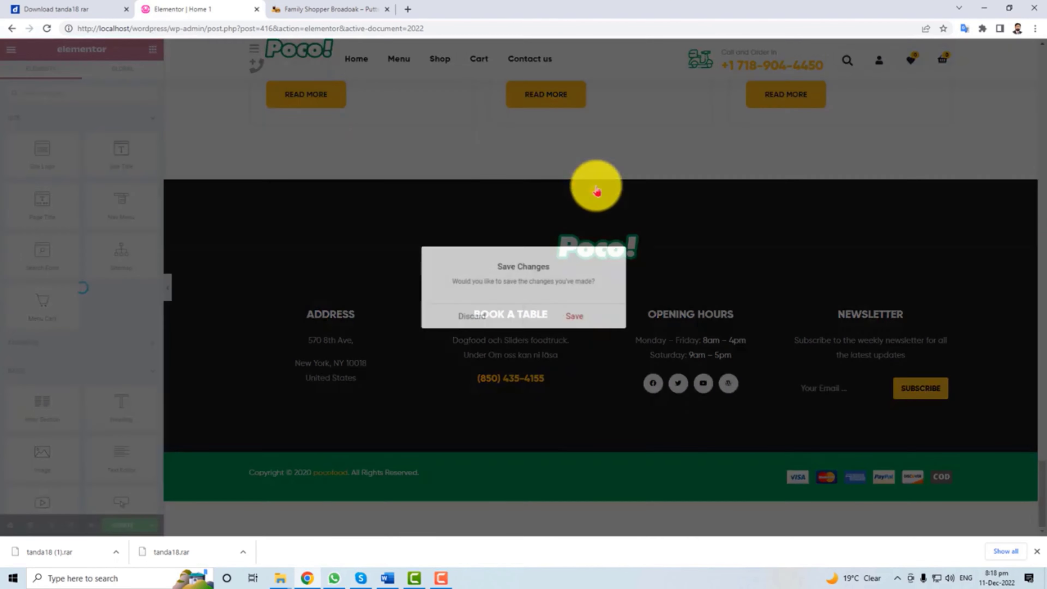
pyautogui.click(482, 315)
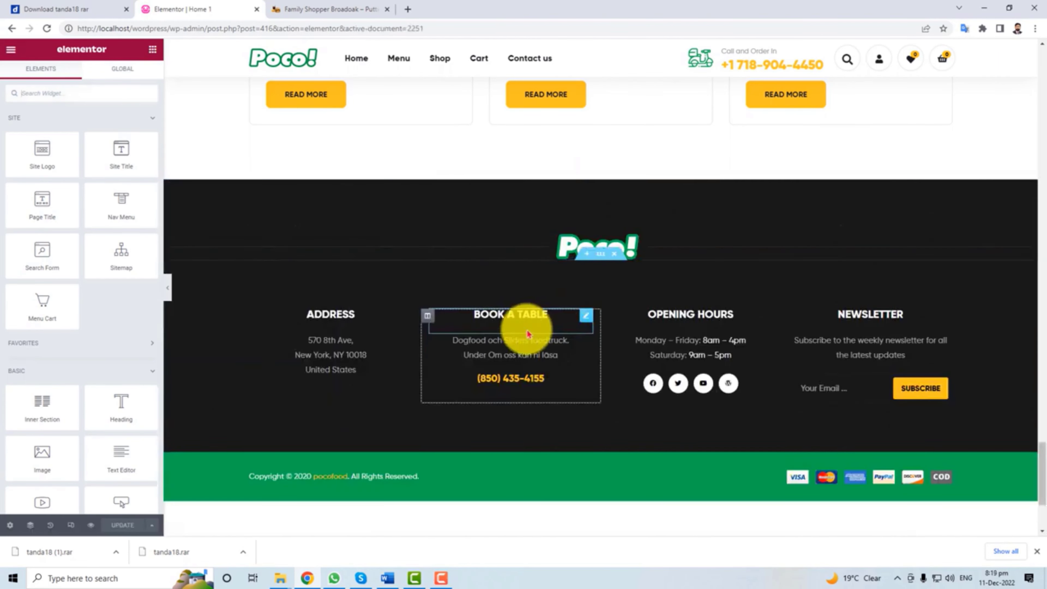
pyautogui.click(328, 350)
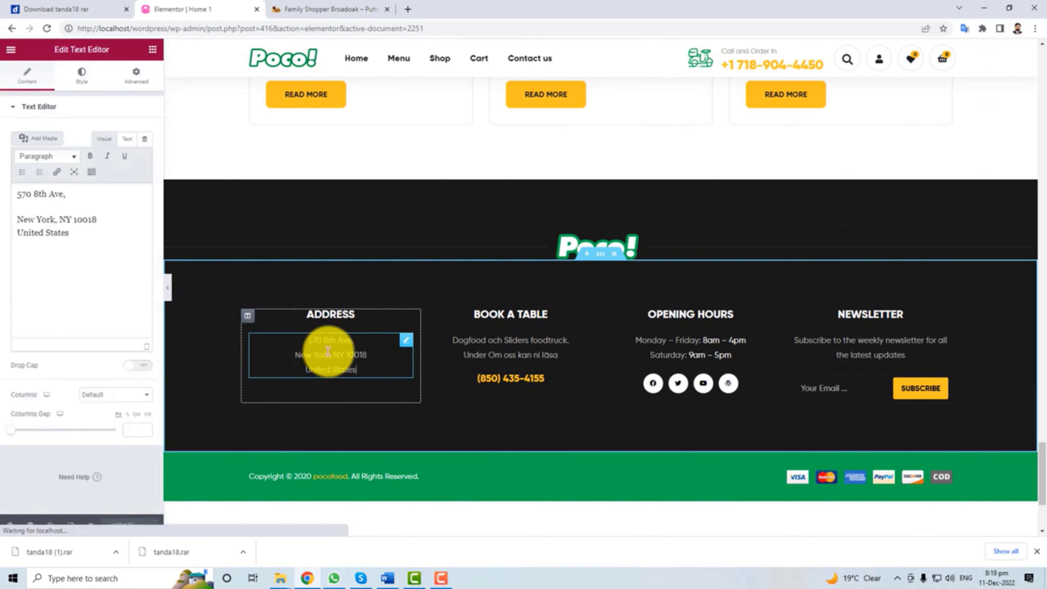
pyautogui.moveTo(309, 341); pyautogui.dragTo(362, 371)
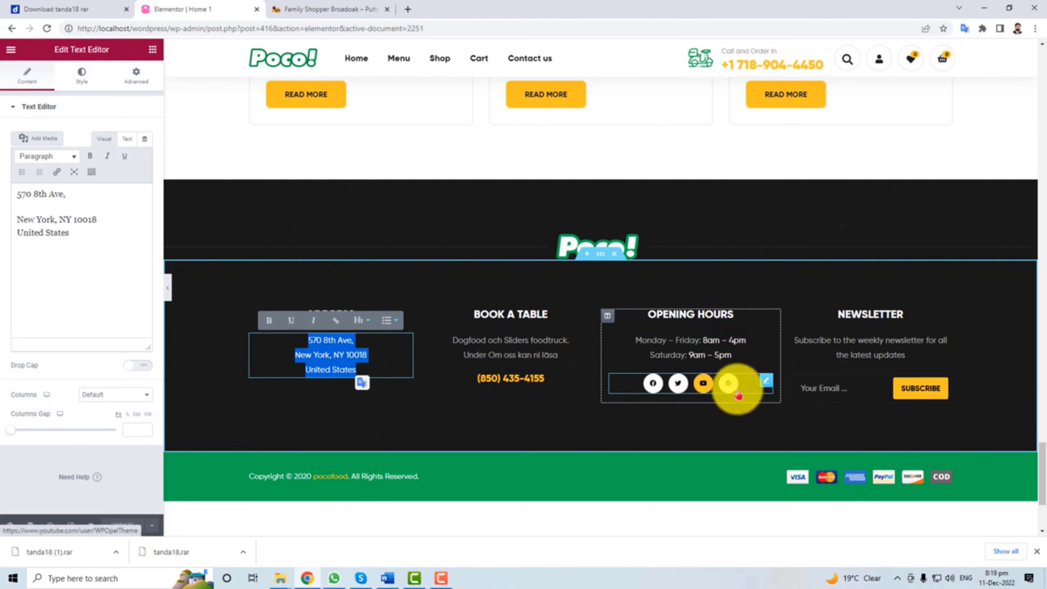
# Review the newsletter blurb and the 'Copyright © 2020 pocofood. All Rights Reserved.' line unchanged.
pyautogui.click(839, 354)
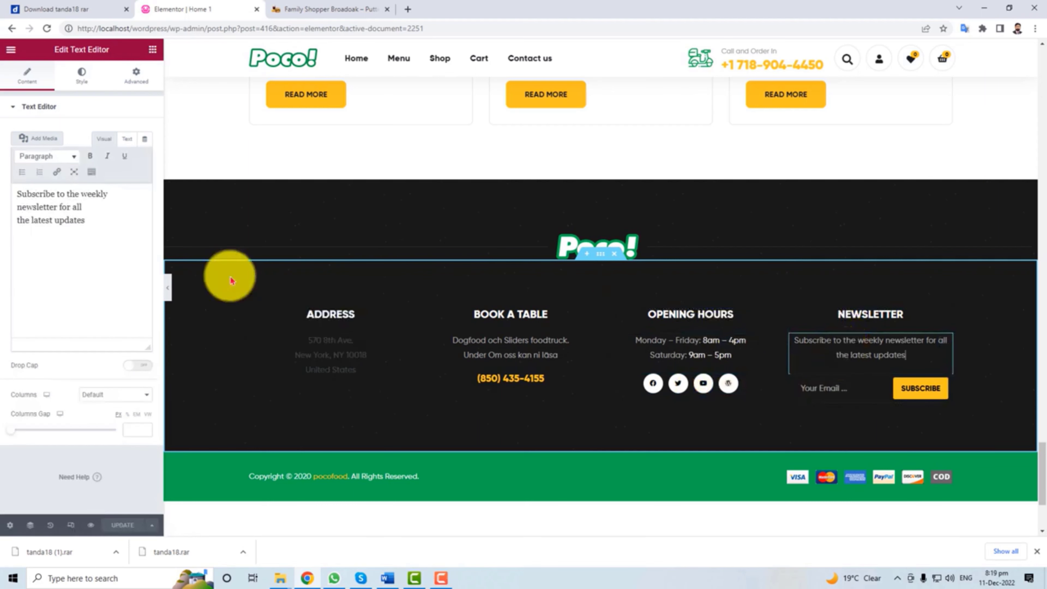
pyautogui.moveTo(82, 207); pyautogui.dragTo(8, 190)
pyautogui.click(57, 214)
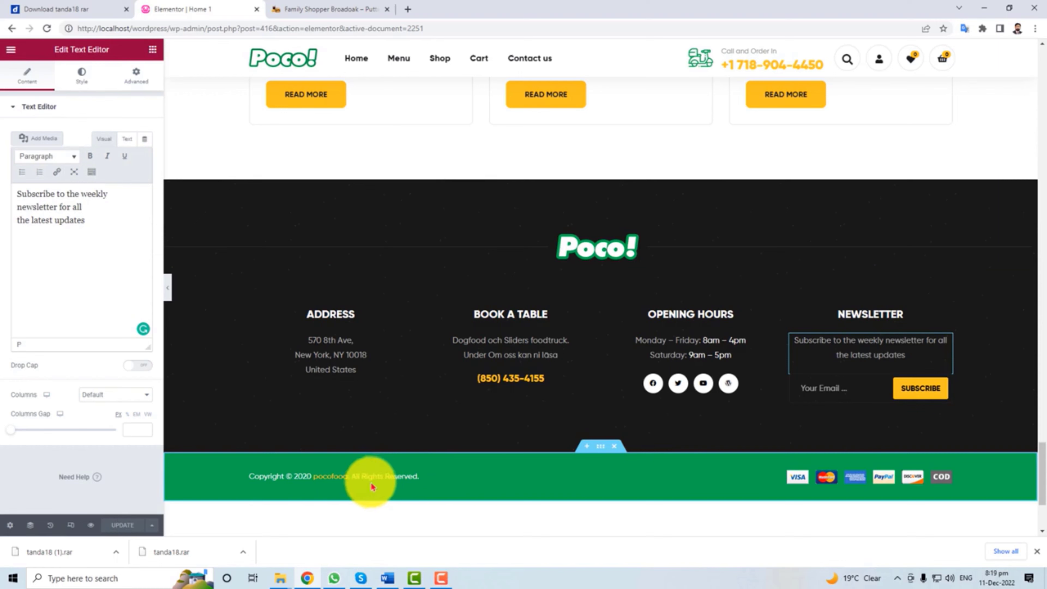
pyautogui.click(362, 476)
pyautogui.scroll(-4, 409, 519)
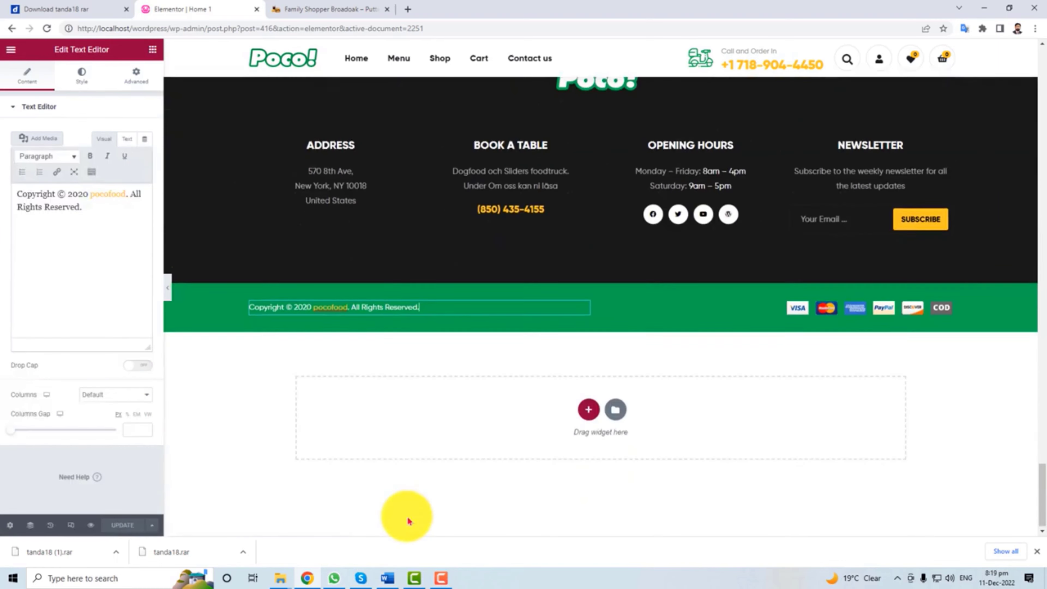
pyautogui.scroll(9, 408, 519)
pyautogui.scroll(-9, 420, 509)
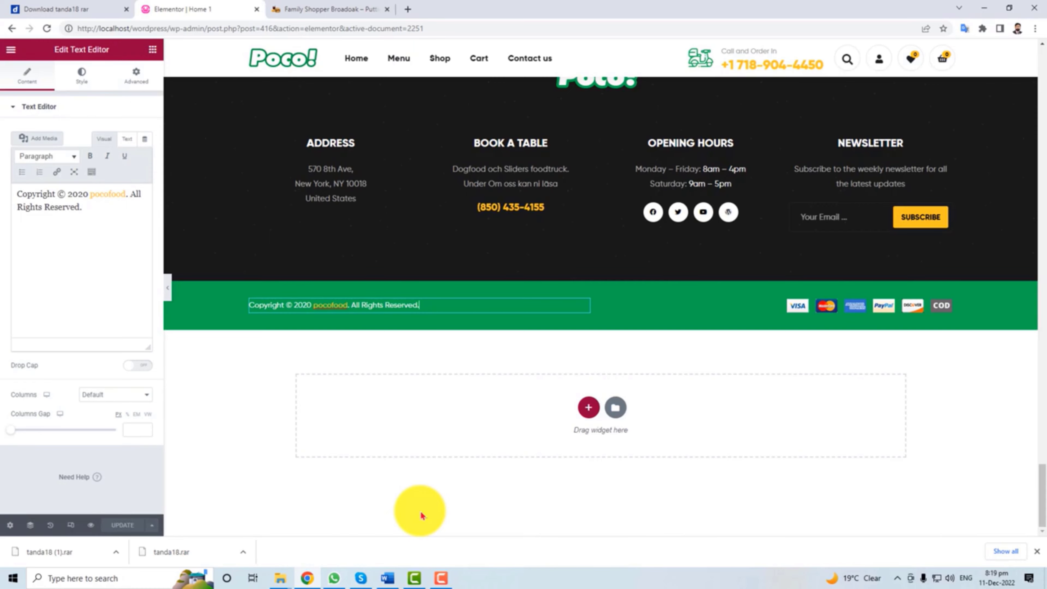
pyautogui.scroll(10, 421, 515)
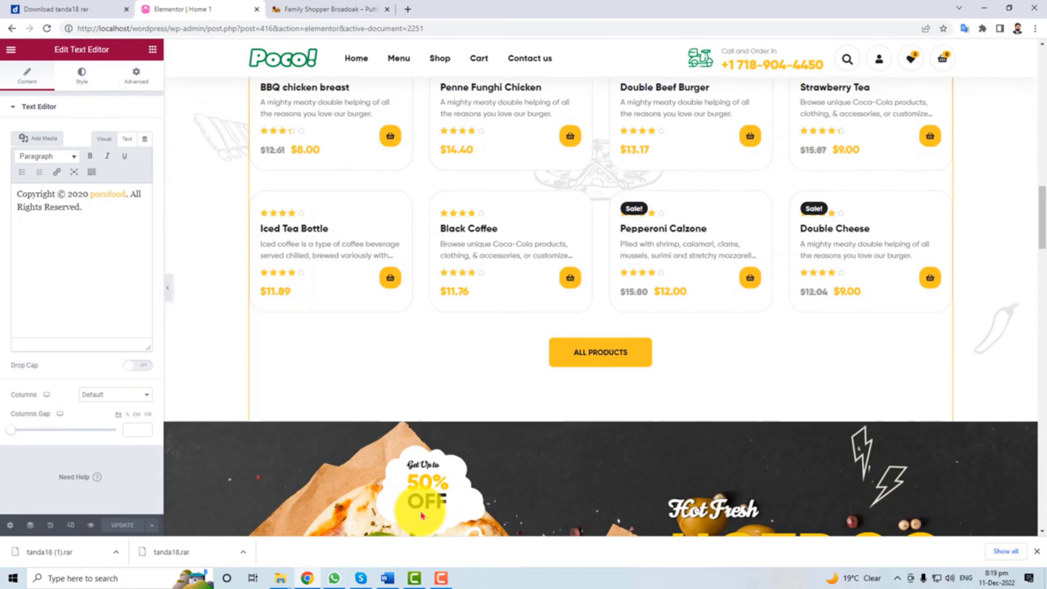
pyautogui.scroll(8, 422, 516)
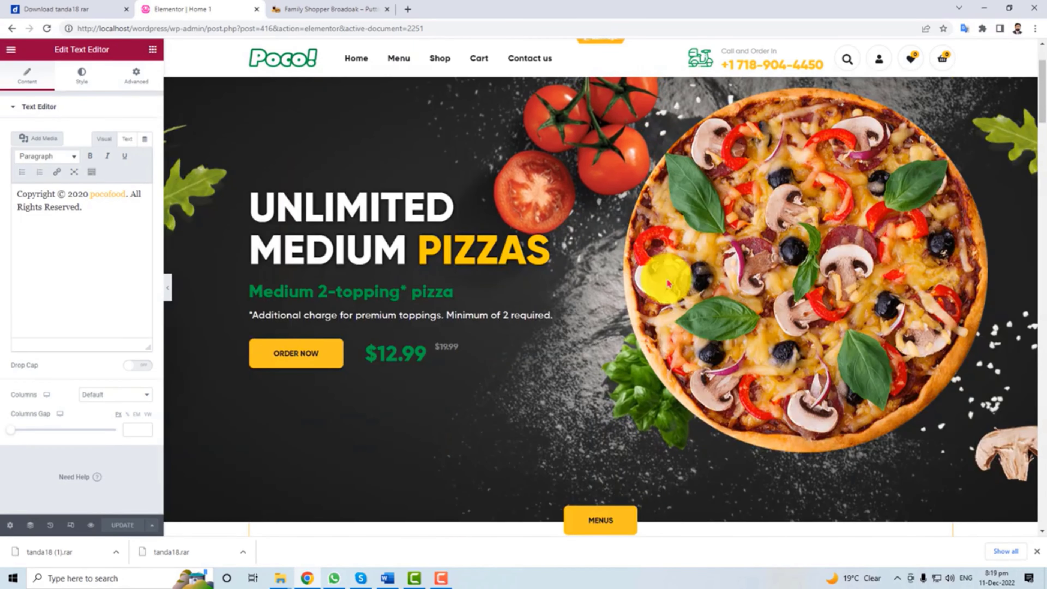
pyautogui.scroll(2, 593, 226)
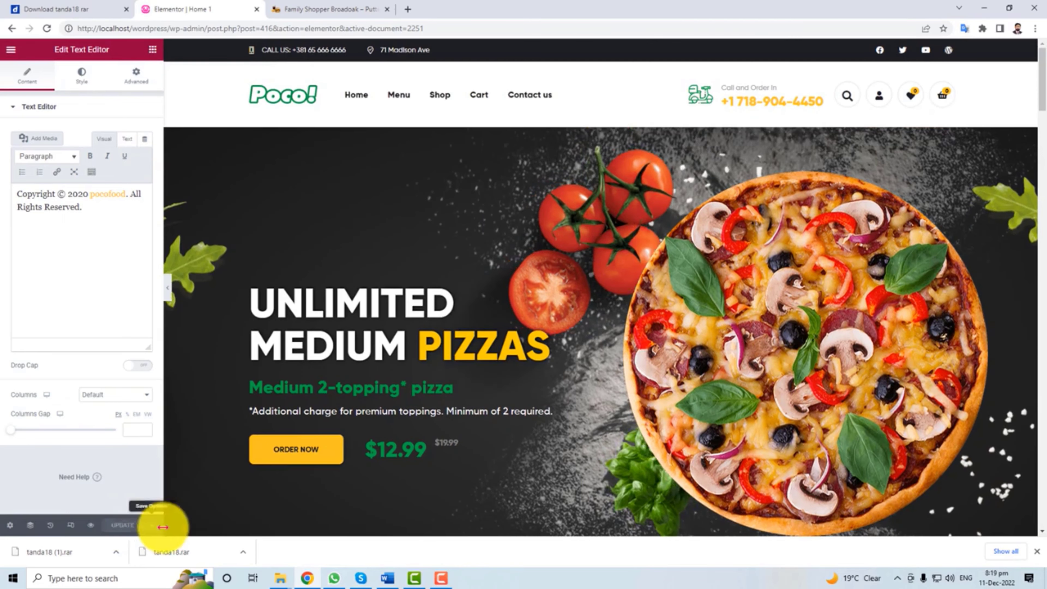
pyautogui.scroll(-4, 562, 465)
pyautogui.scroll(4, 563, 465)
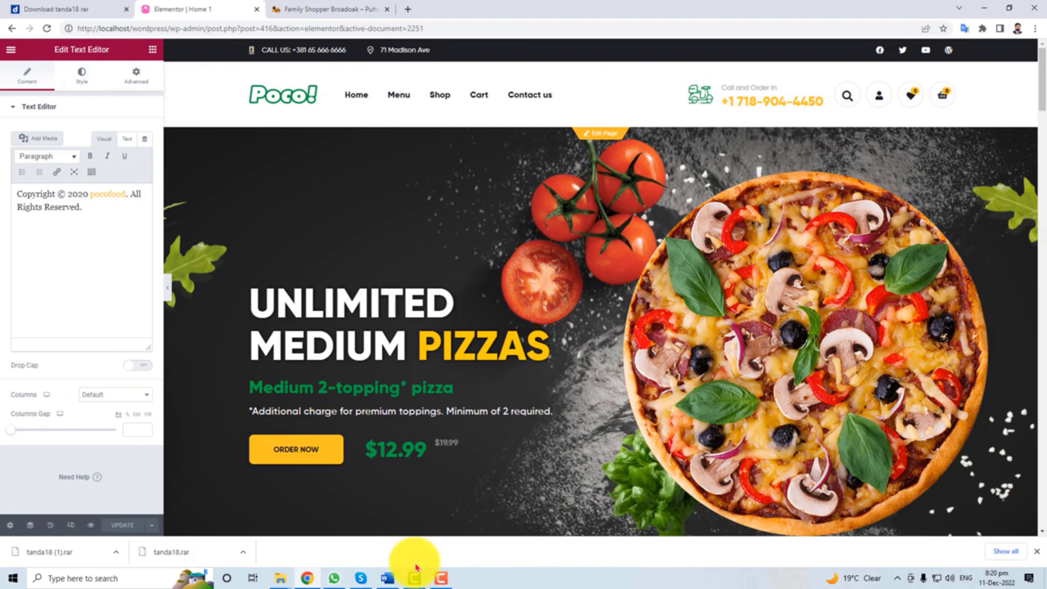
# Back on Home 1, inspect the hero pizza image's caption and size options, leaving them unchanged.
pyautogui.click(602, 133)
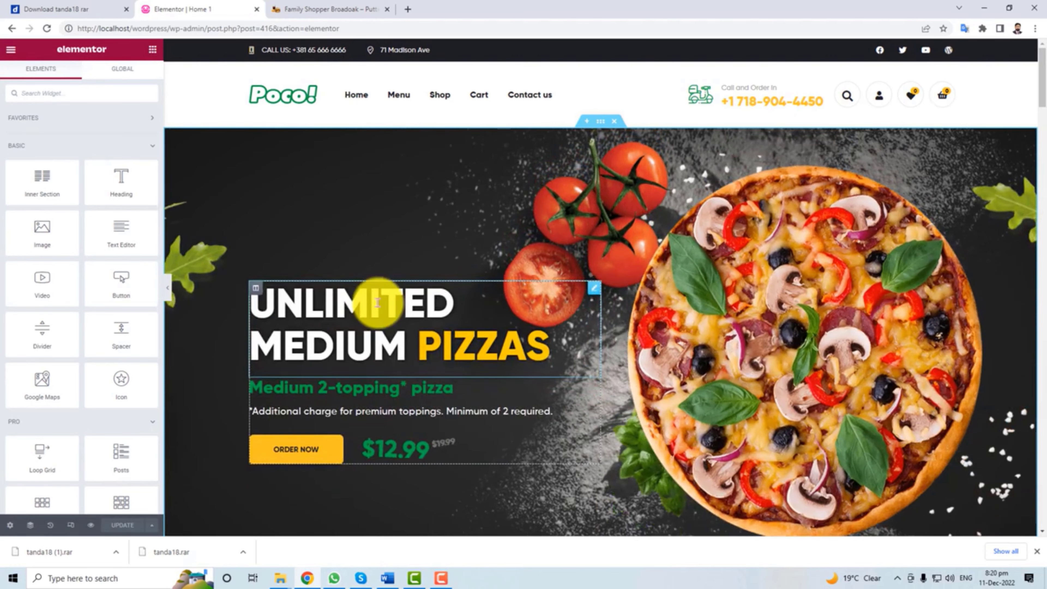
pyautogui.click(764, 348)
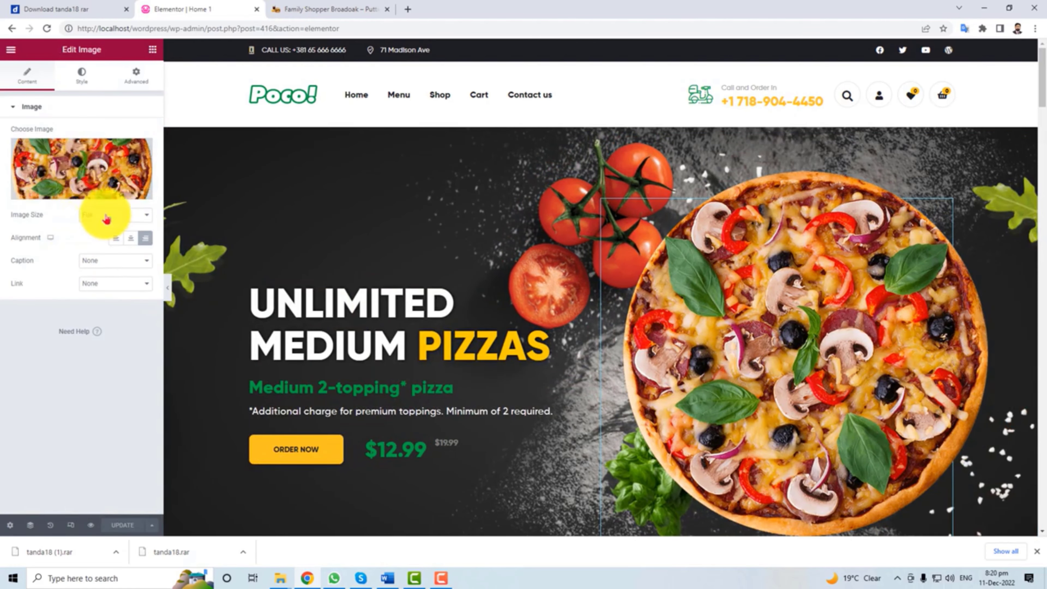
pyautogui.click(109, 261)
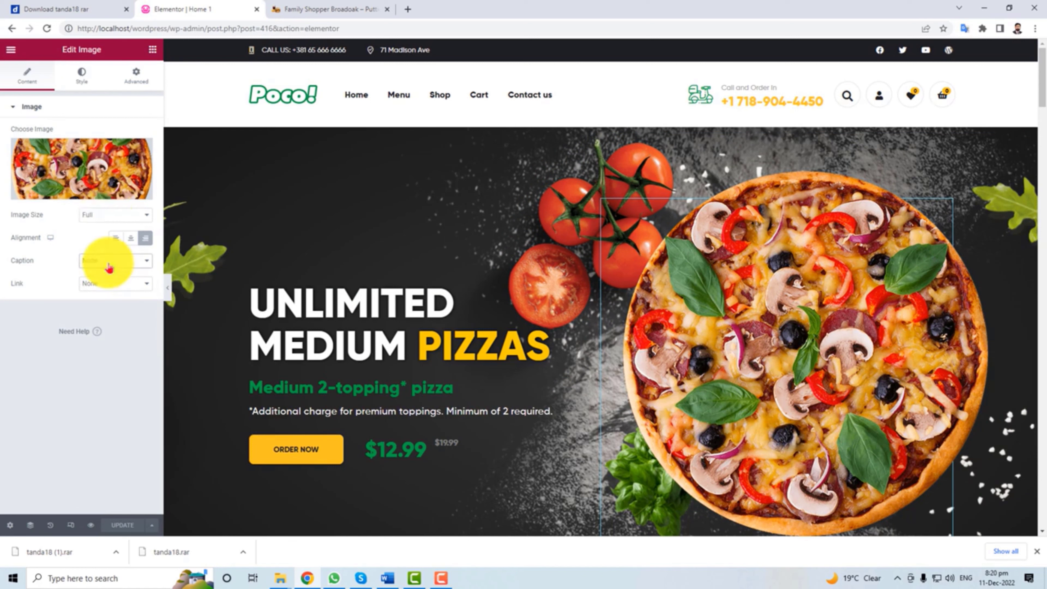
pyautogui.click(93, 216)
pyautogui.click(94, 217)
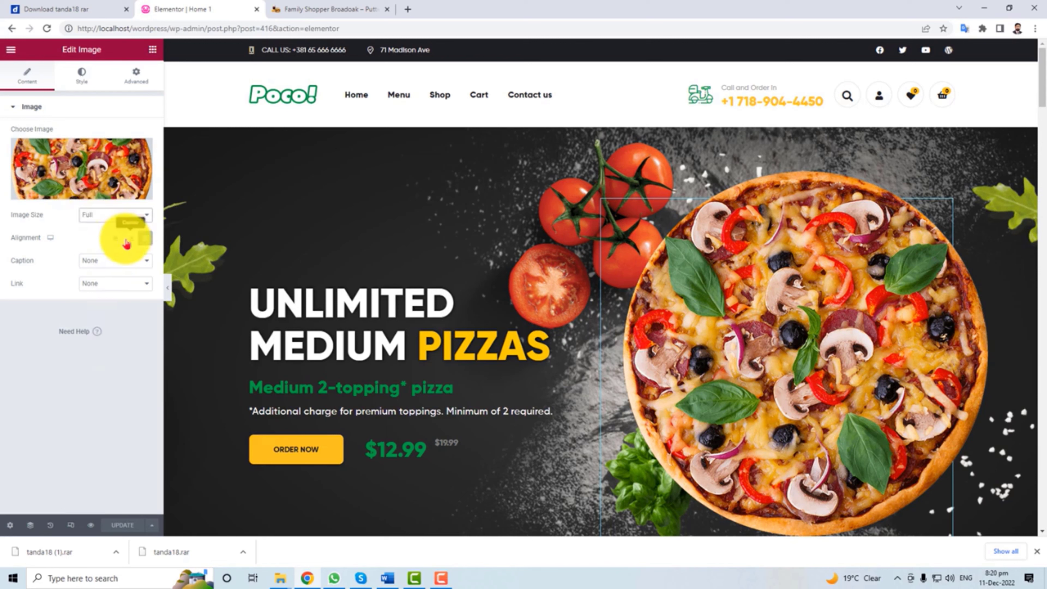
# Review the UNLIMITED heading and subheading, then check the ORDER NOW button's external link.
pyautogui.click(408, 301)
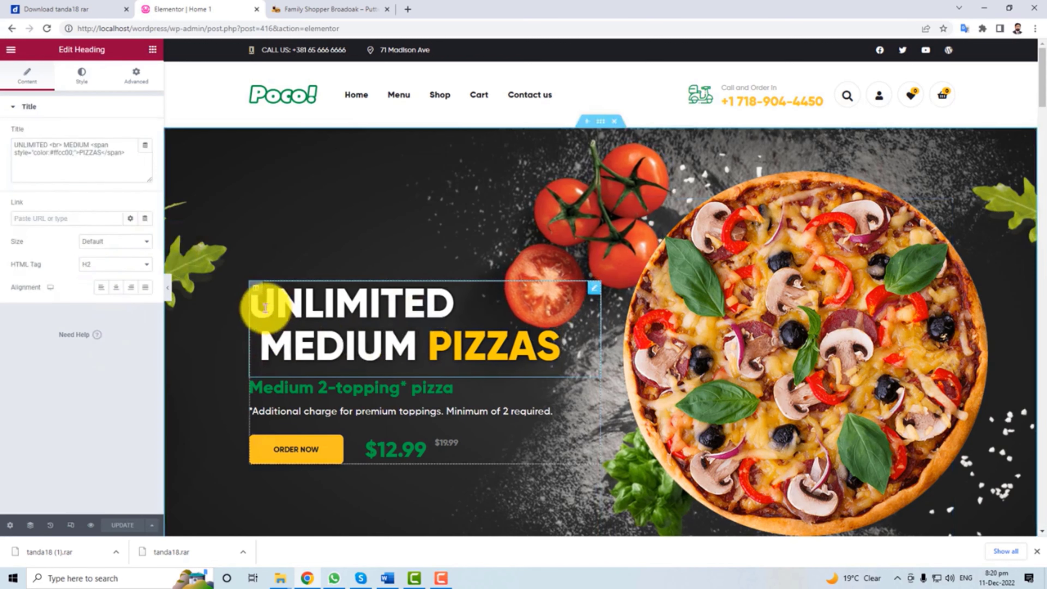
pyautogui.moveTo(264, 300); pyautogui.dragTo(534, 342)
pyautogui.click(394, 353)
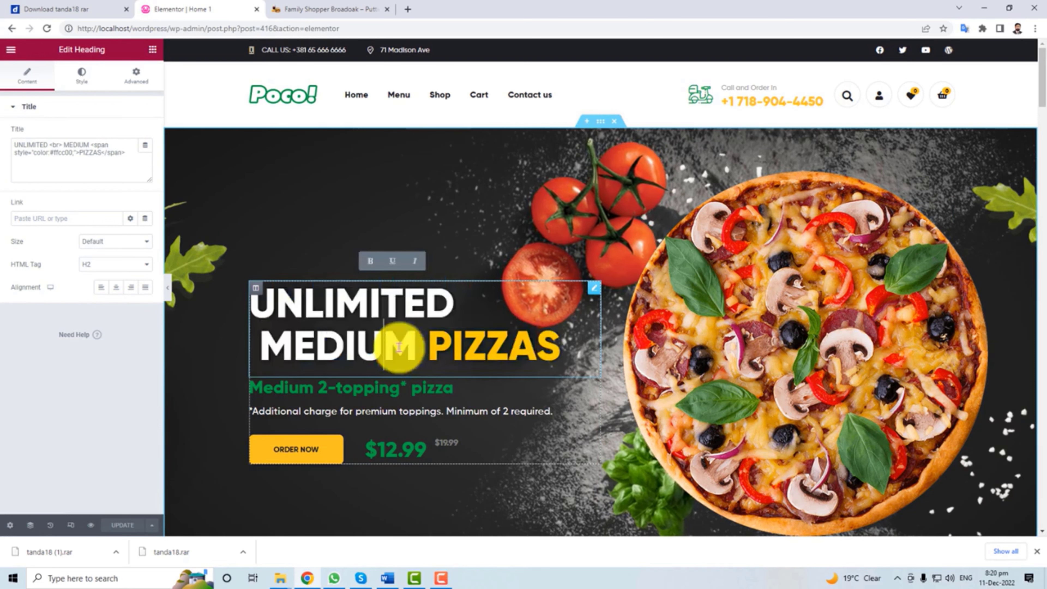
pyautogui.click(305, 394)
pyautogui.click(283, 461)
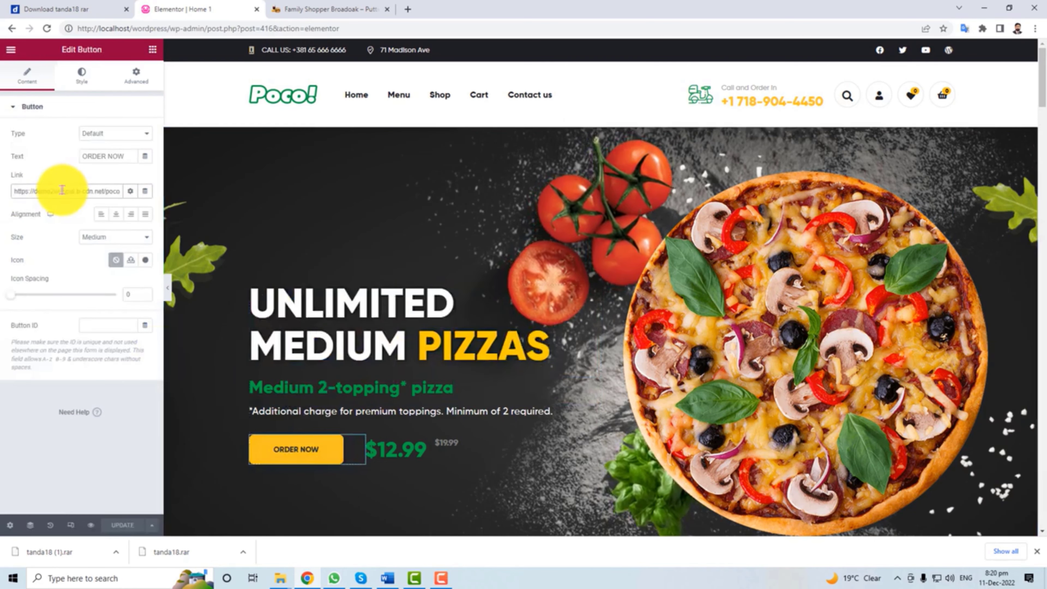
pyautogui.click(101, 353)
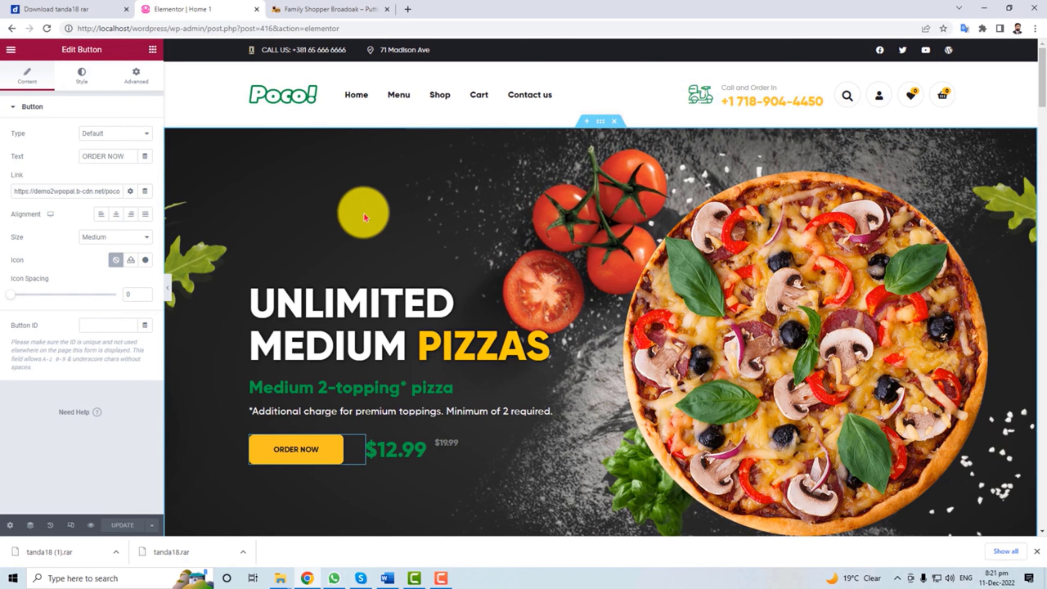
pyautogui.scroll(-5, 603, 341)
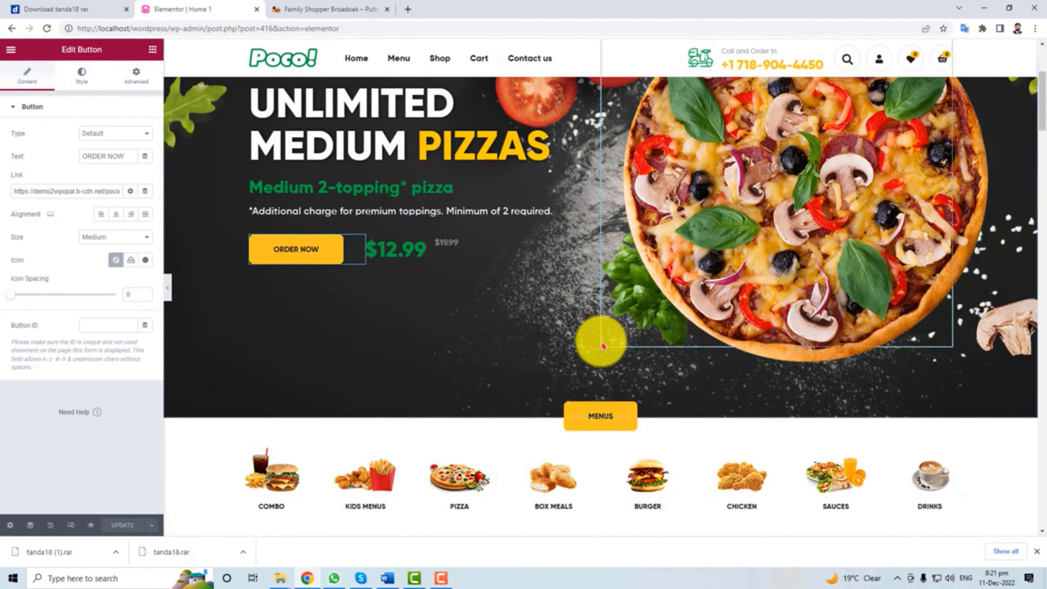
pyautogui.scroll(-5, 603, 346)
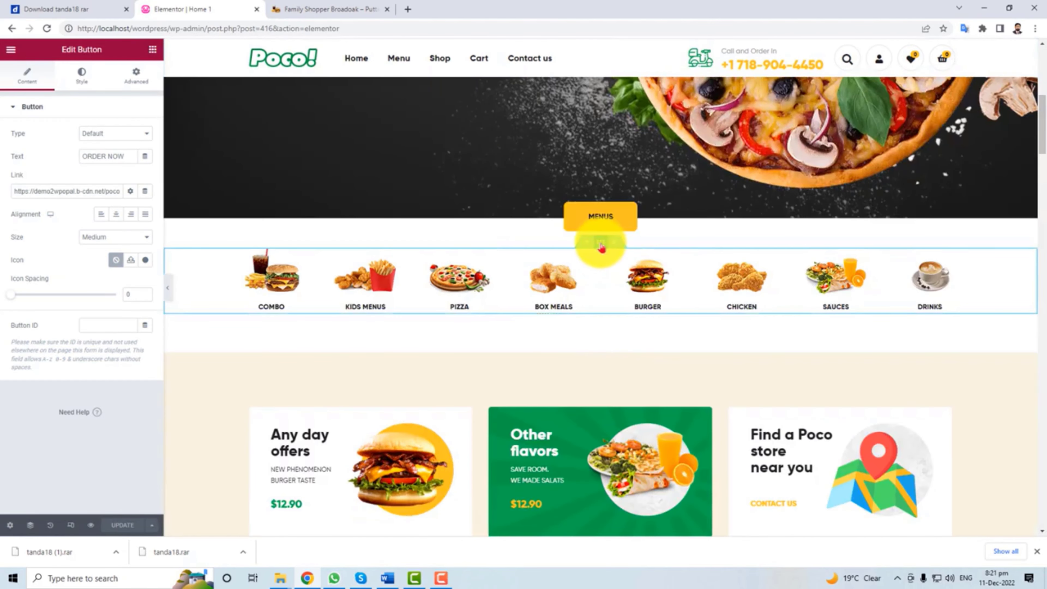
# Set the category row section to width 1391, No Gap, Default height, then select the Other flavors banner.
pyautogui.click(601, 244)
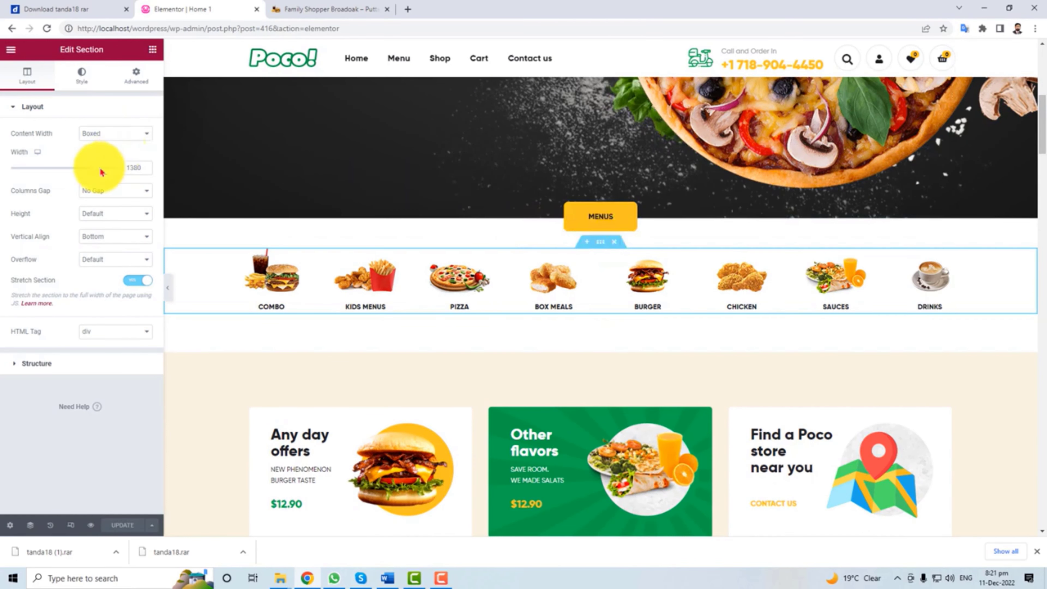
pyautogui.moveTo(94, 175)
pyautogui.mouseDown()
pyautogui.moveTo(72, 170)
pyautogui.moveTo(96, 168)
pyautogui.mouseUp()
pyautogui.click(131, 194)
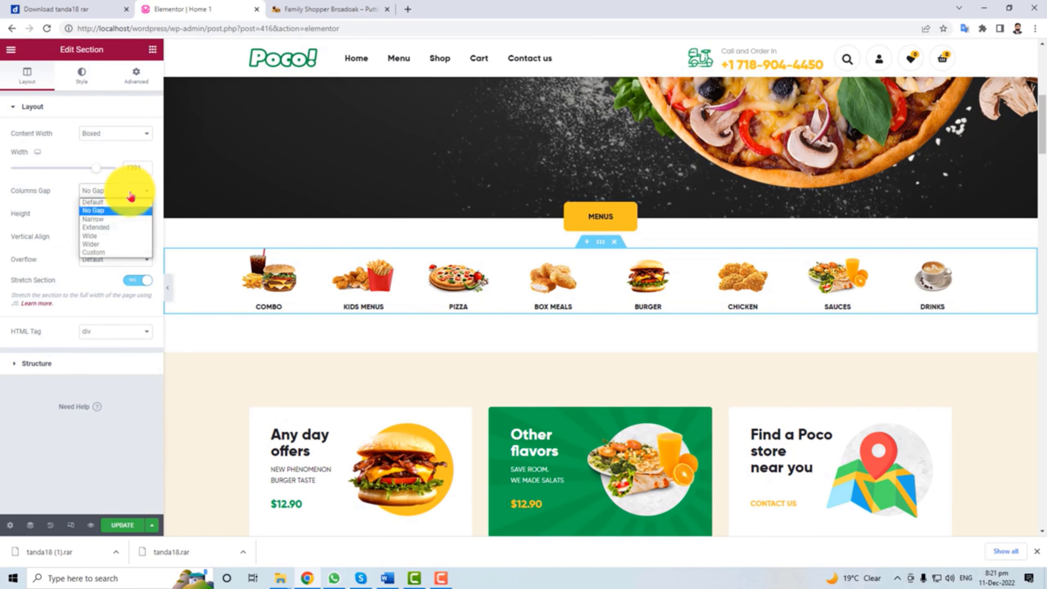
pyautogui.click(132, 196)
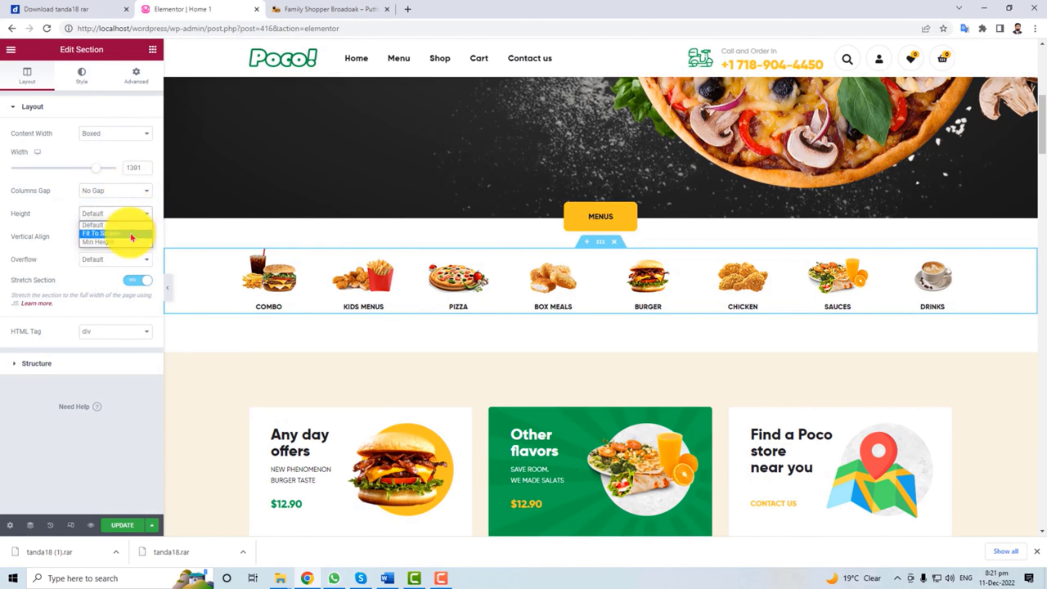
pyautogui.click(132, 233)
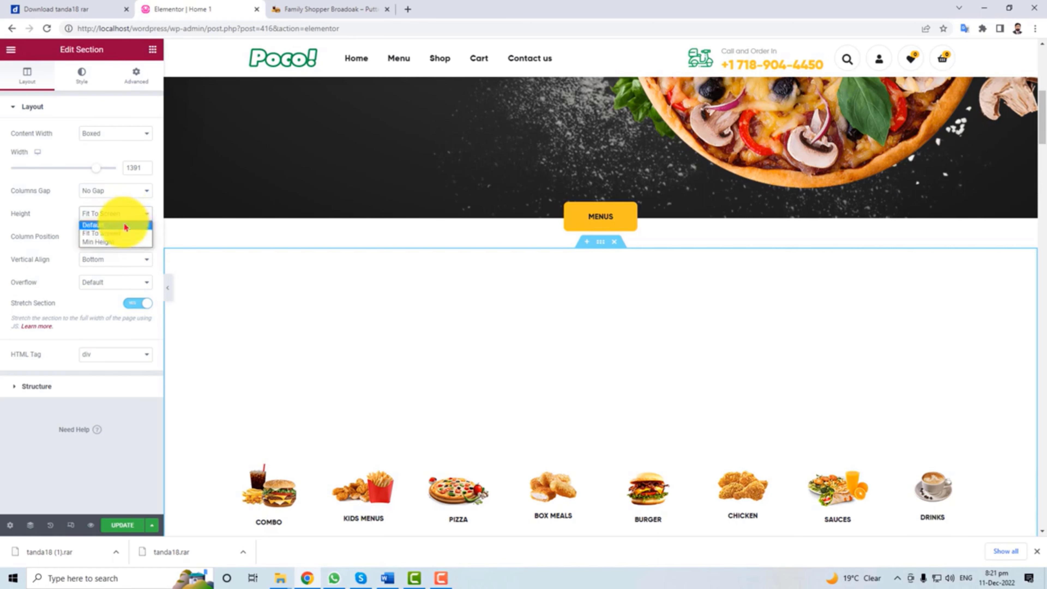
pyautogui.click(125, 225)
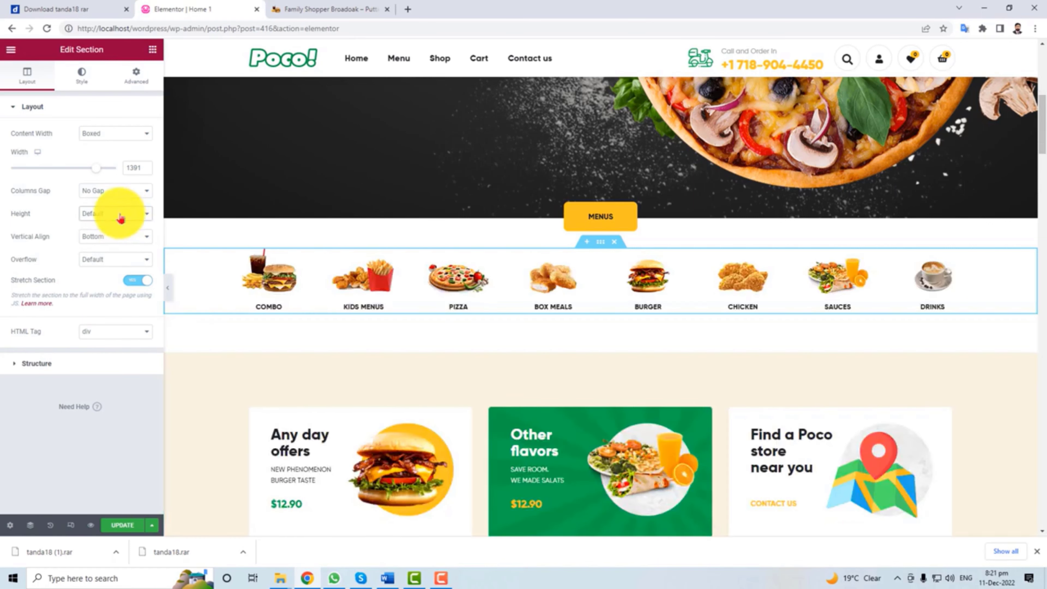
pyautogui.scroll(-5, 371, 291)
pyautogui.click(544, 301)
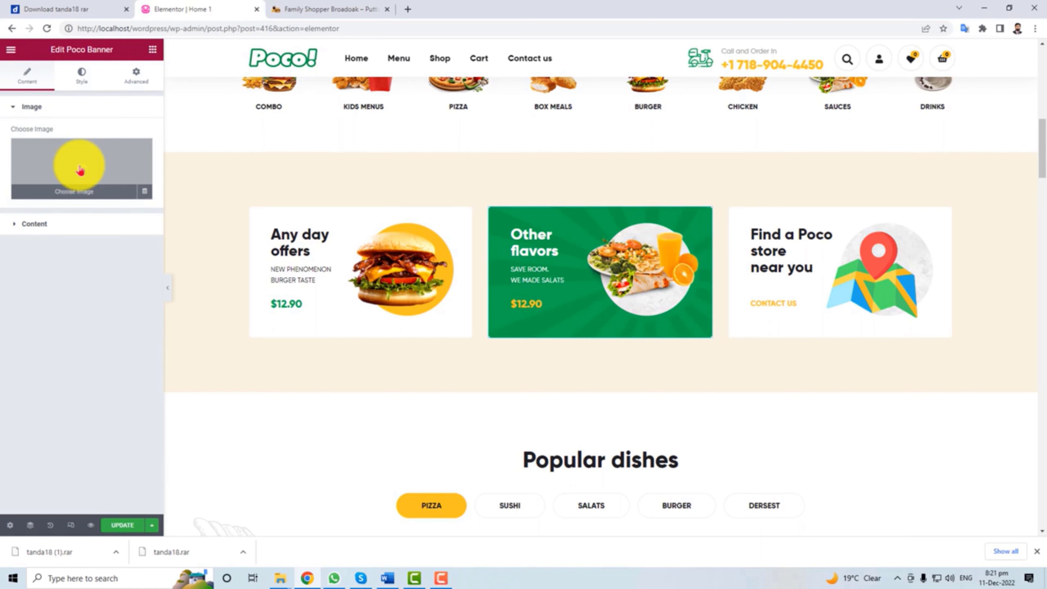
pyautogui.scroll(-8, 222, 371)
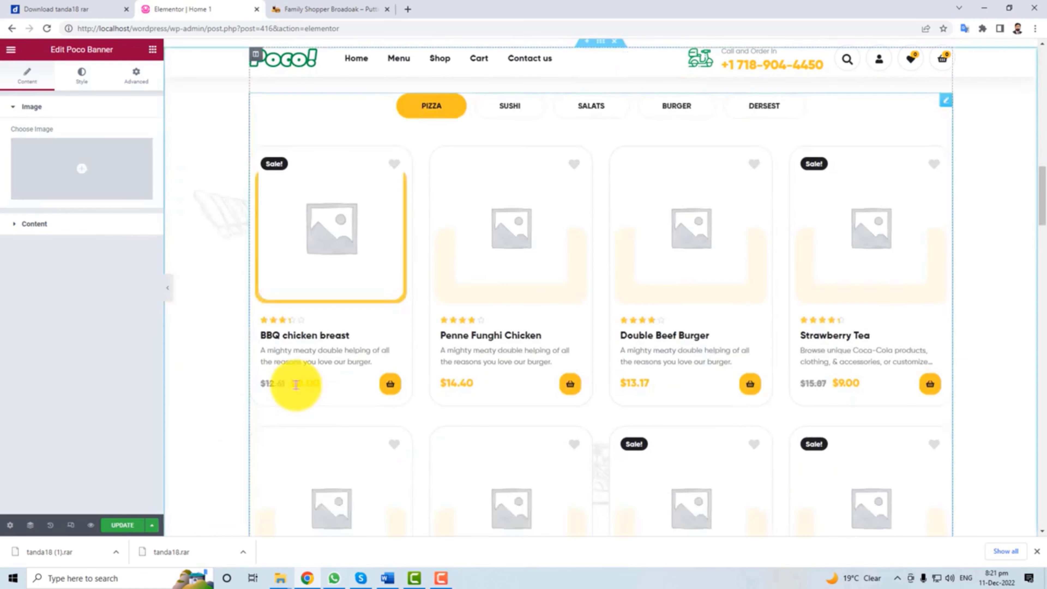
pyautogui.scroll(4, 292, 385)
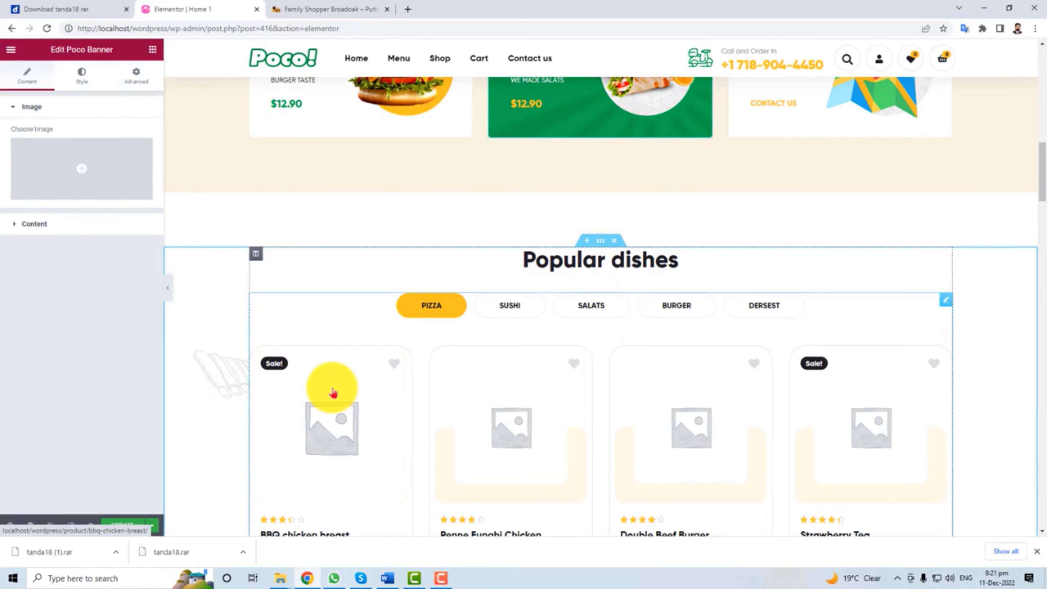
pyautogui.scroll(5, 797, 404)
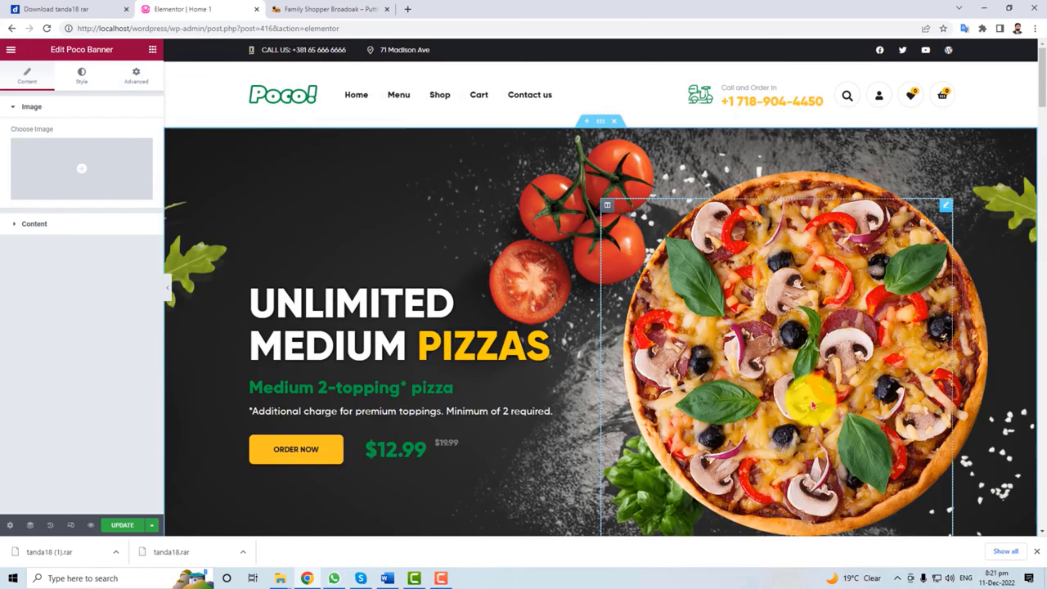
pyautogui.scroll(-15, 402, 370)
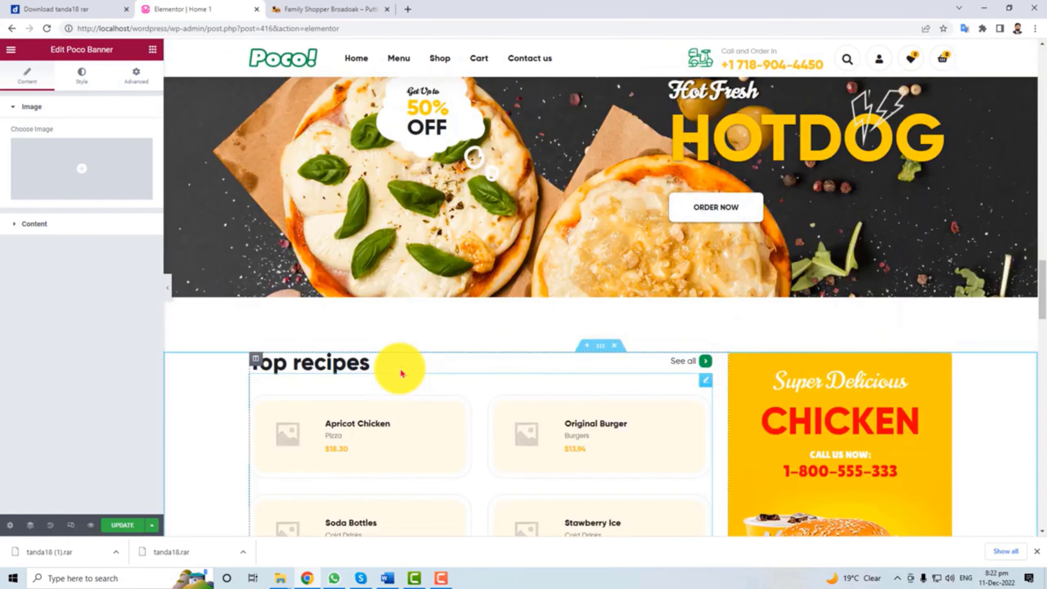
pyautogui.scroll(3, 402, 373)
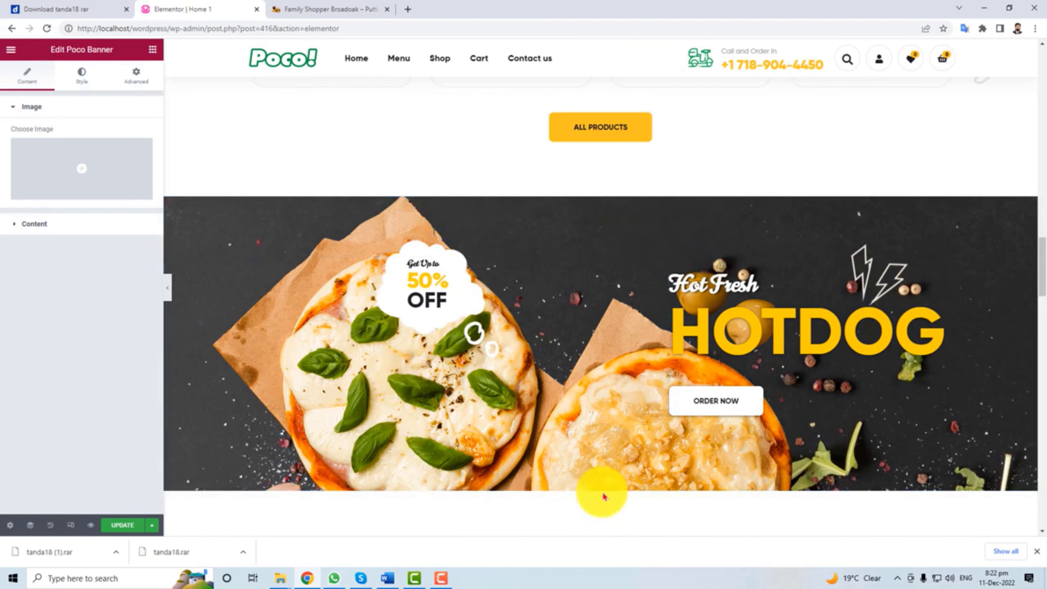
pyautogui.scroll(-15, 682, 458)
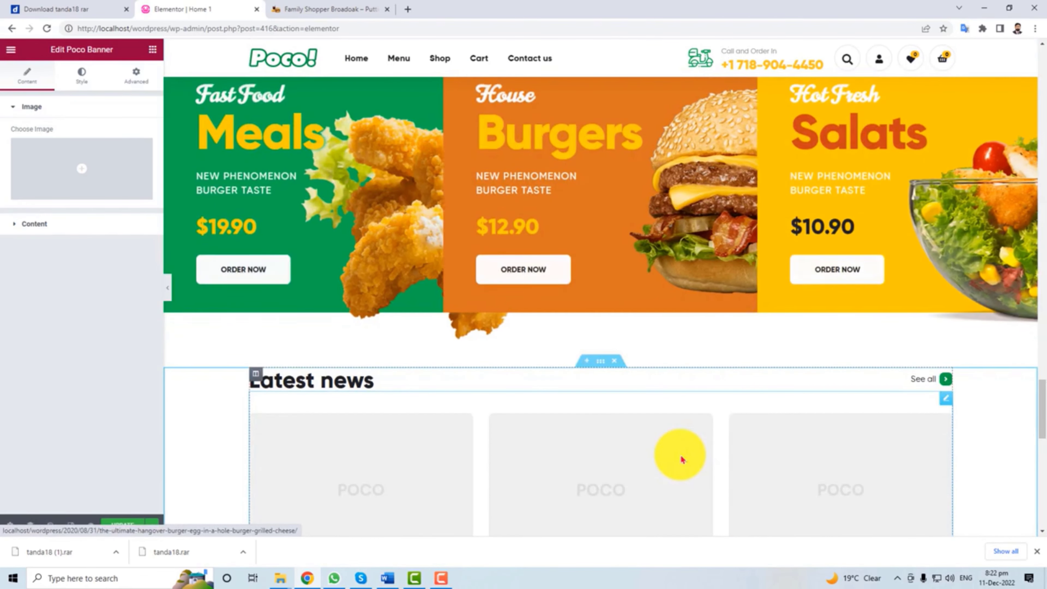
pyautogui.scroll(-10, 450, 459)
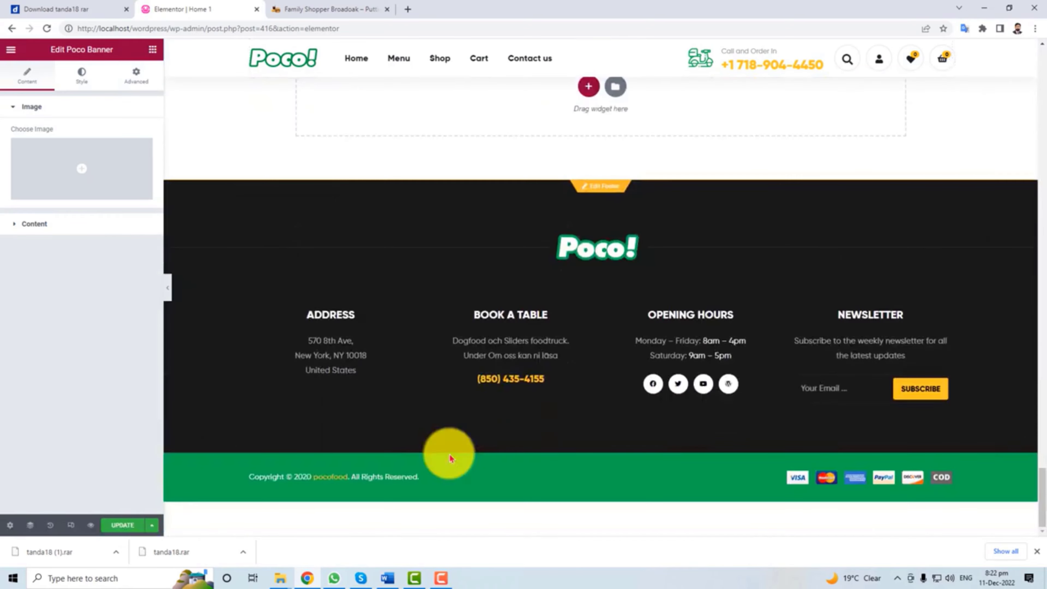
pyautogui.scroll(20, 450, 458)
pyautogui.scroll(15, 450, 459)
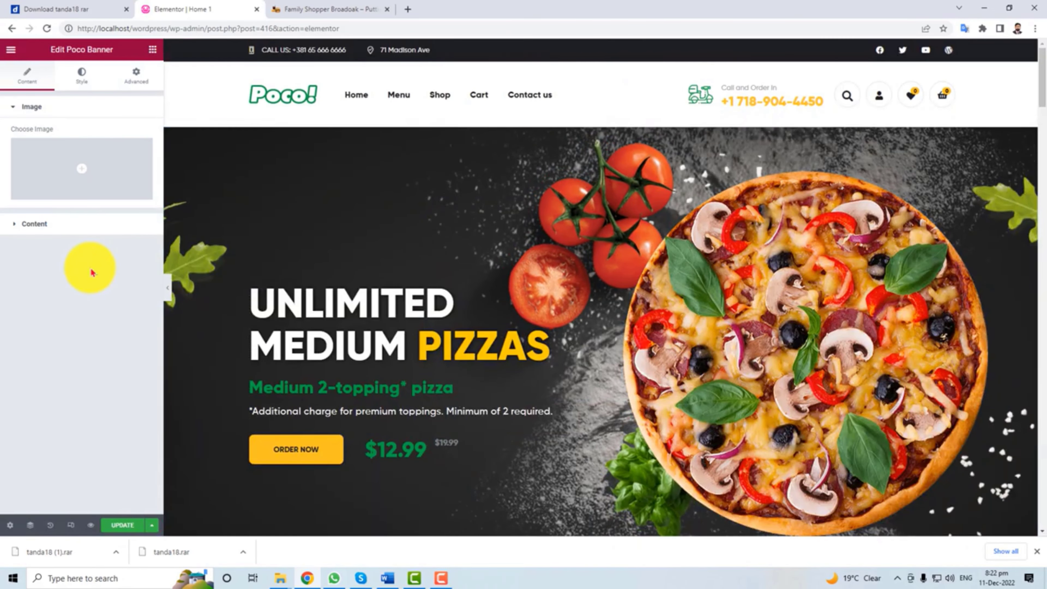
# Leave the editor and open About Us, Blog, Checkout and Contact Us editors in new tabs, viewing About Us.
pyautogui.click(13, 29)
pyautogui.press('Return')
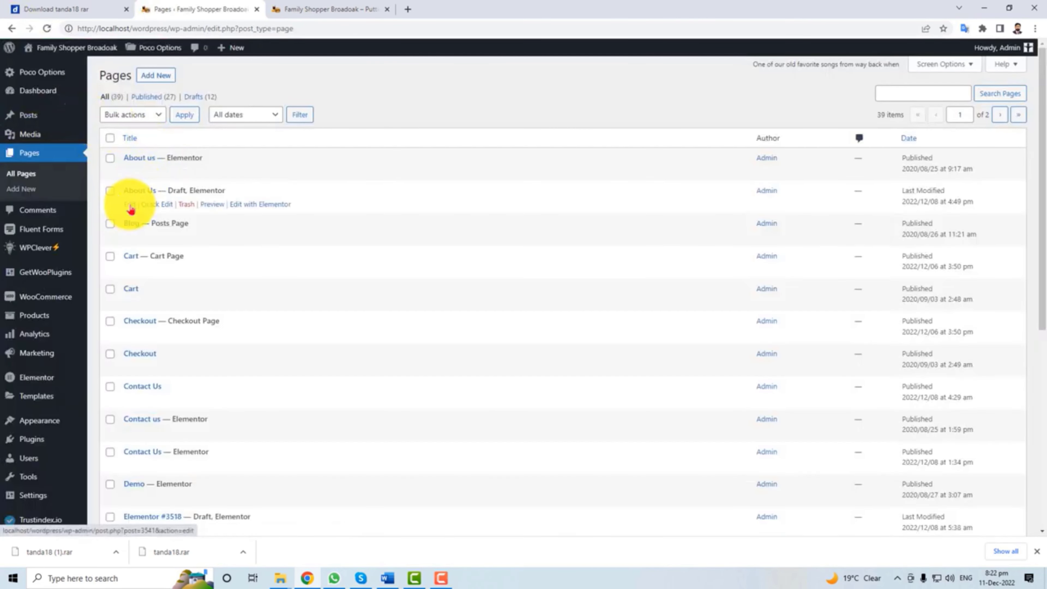
pyautogui.rightClick(130, 206)
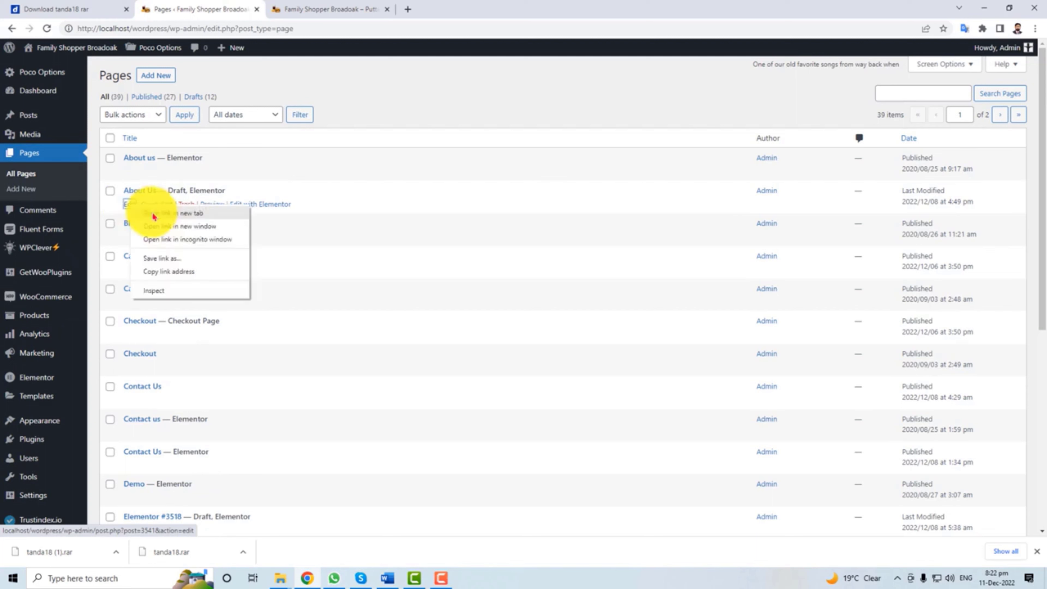
pyautogui.click(154, 214)
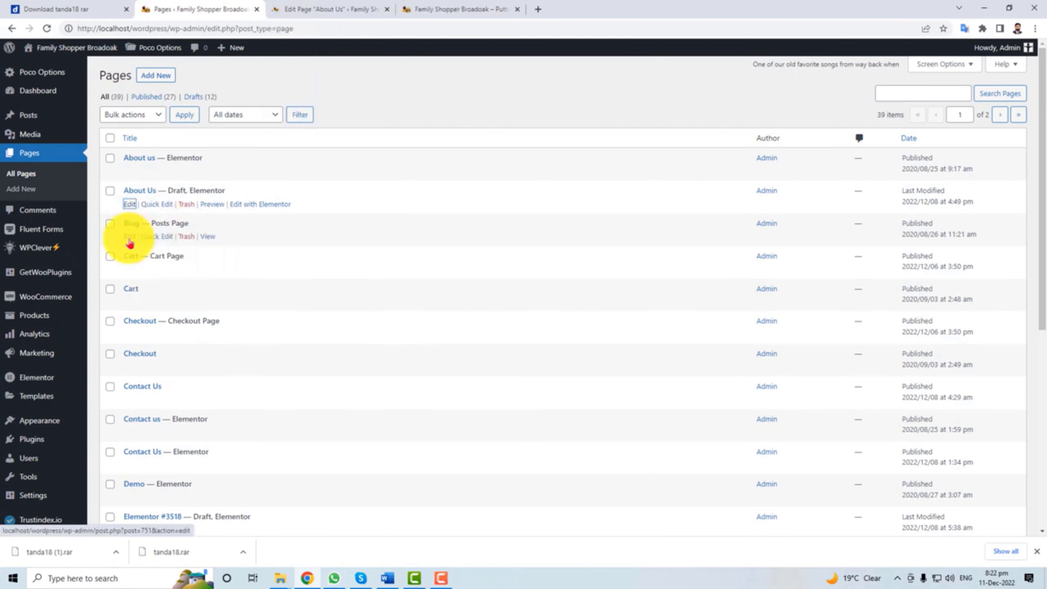
pyautogui.rightClick(129, 243)
pyautogui.click(153, 251)
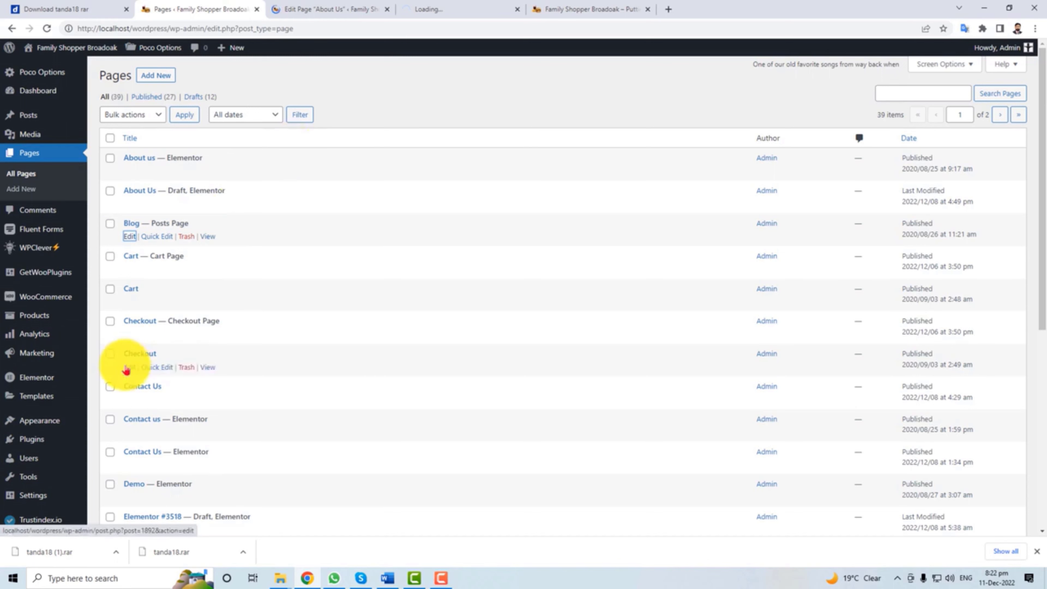
pyautogui.rightClick(129, 371)
pyautogui.click(153, 378)
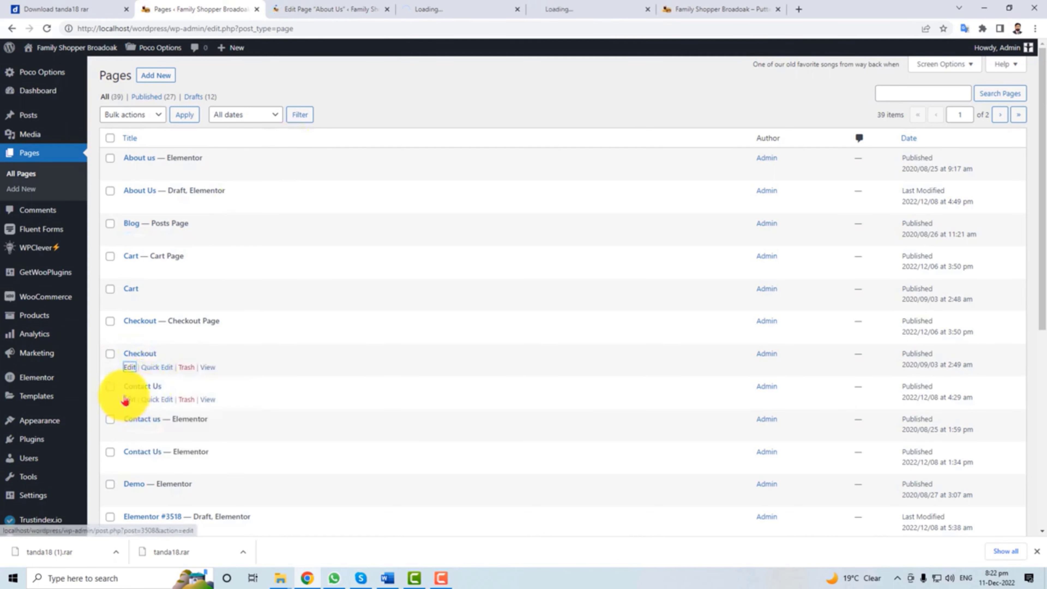
pyautogui.click(161, 413)
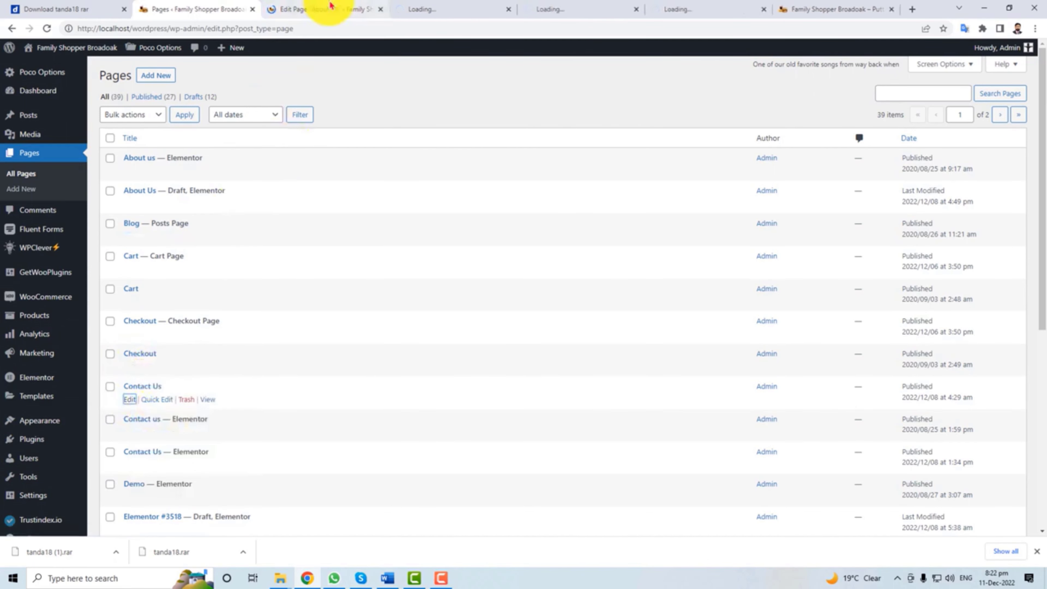
pyautogui.click(330, 5)
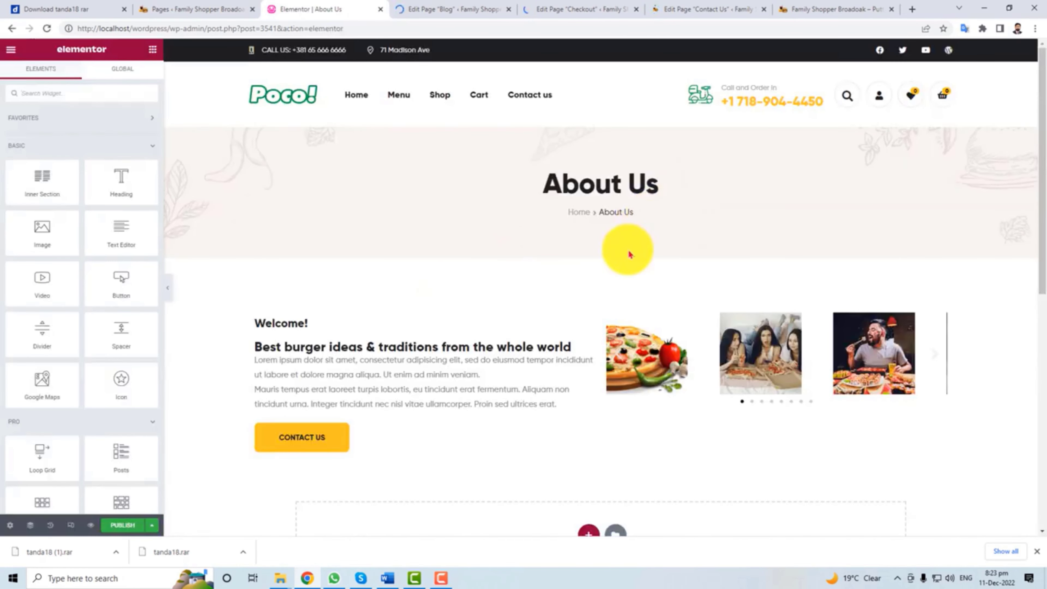
# Open the About Us Welcome text block and review its heading and Lorem paragraphs in the editor.
pyautogui.click(559, 358)
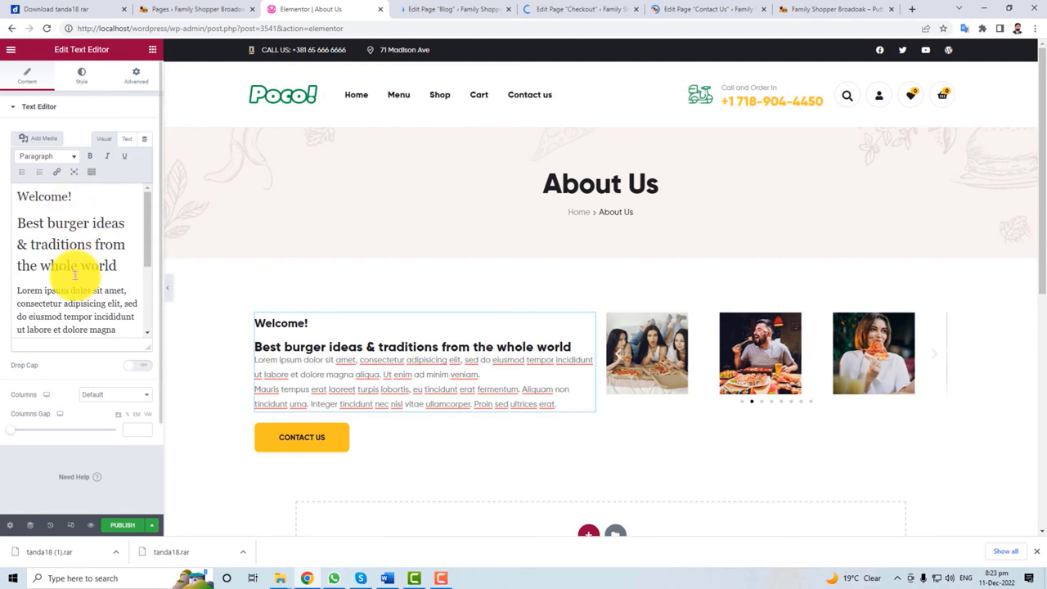
pyautogui.moveTo(22, 204); pyautogui.dragTo(100, 318)
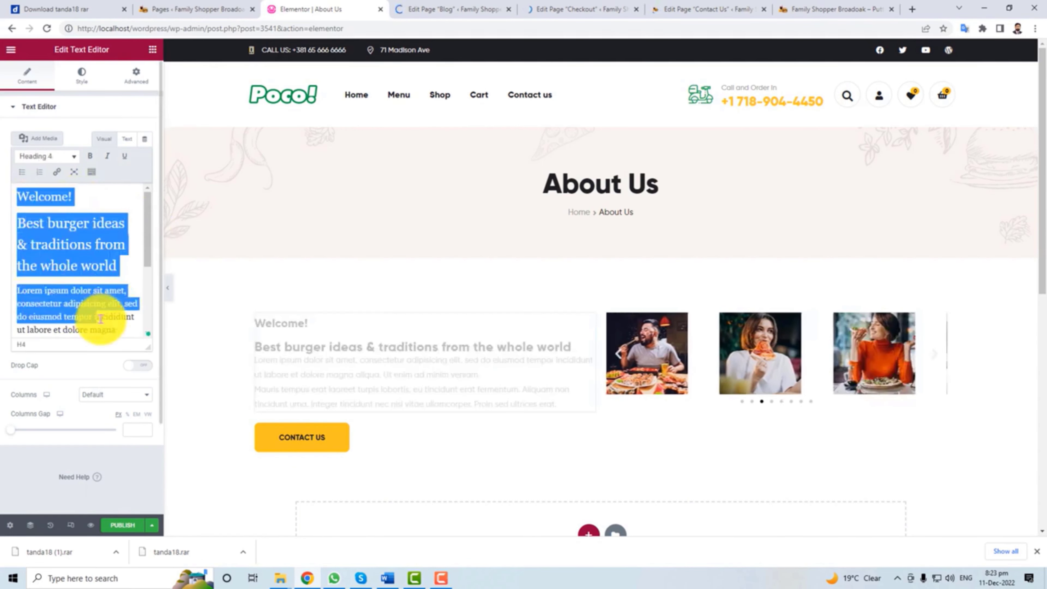
pyautogui.moveTo(145, 250); pyautogui.dragTo(145, 320)
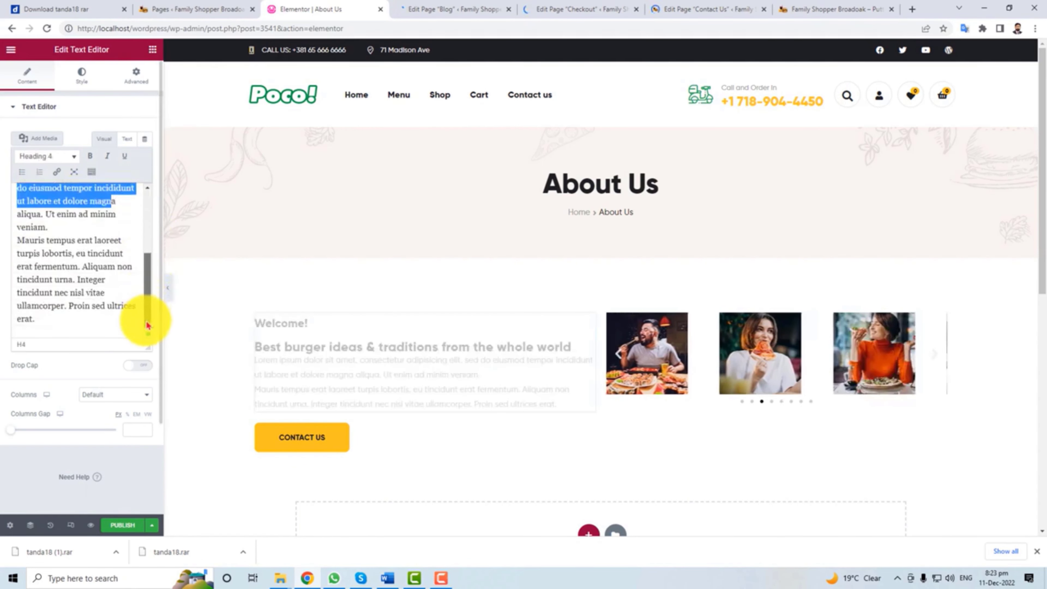
pyautogui.click(376, 370)
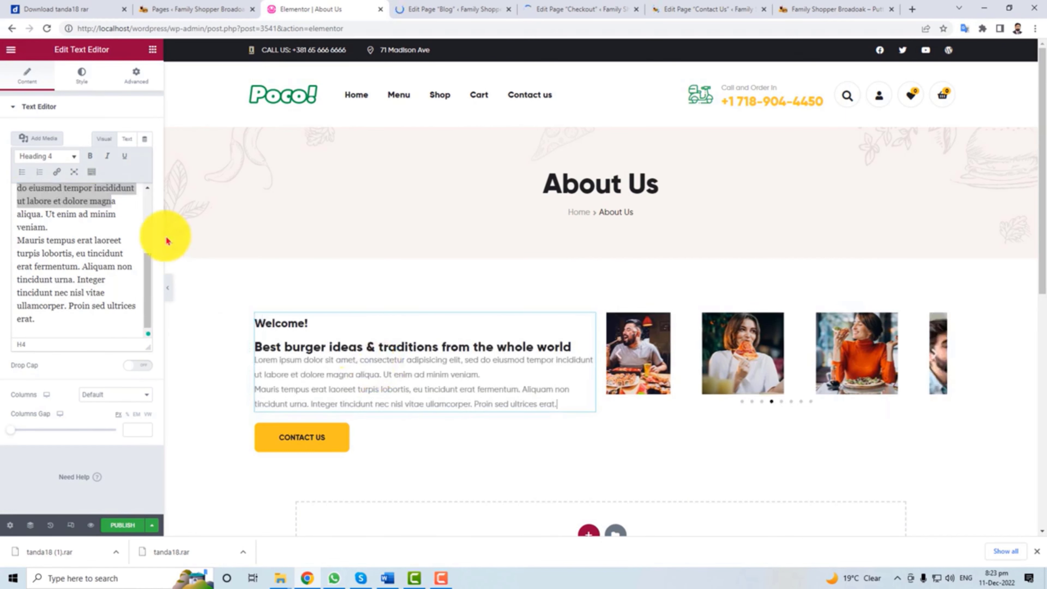
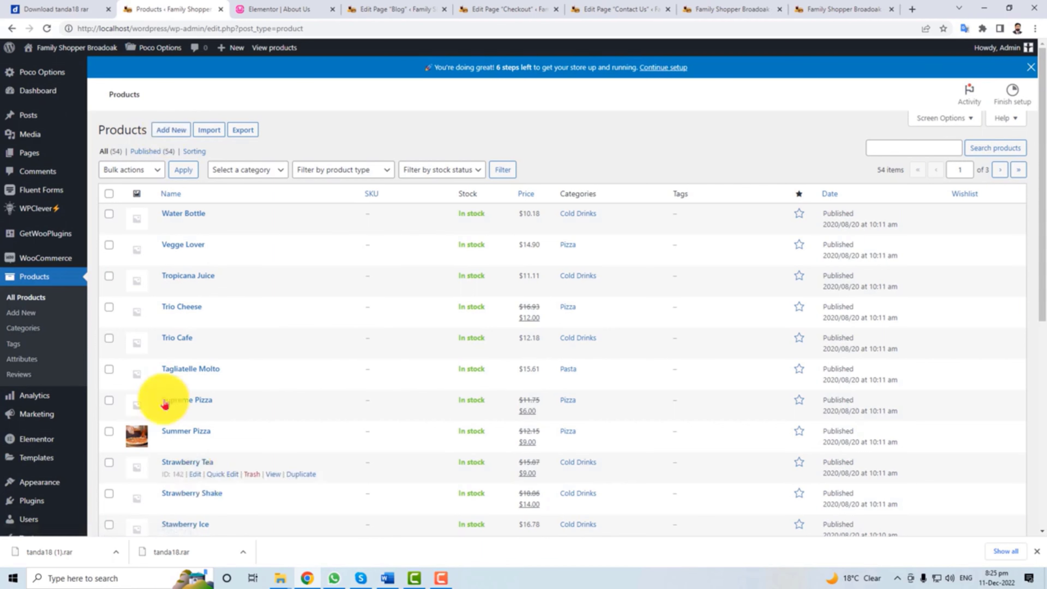
# Open the Water Bottle product for editing and check its inventory and shipping settings.
pyautogui.scroll(-1, 189, 419)
pyautogui.scroll(-15, 188, 417)
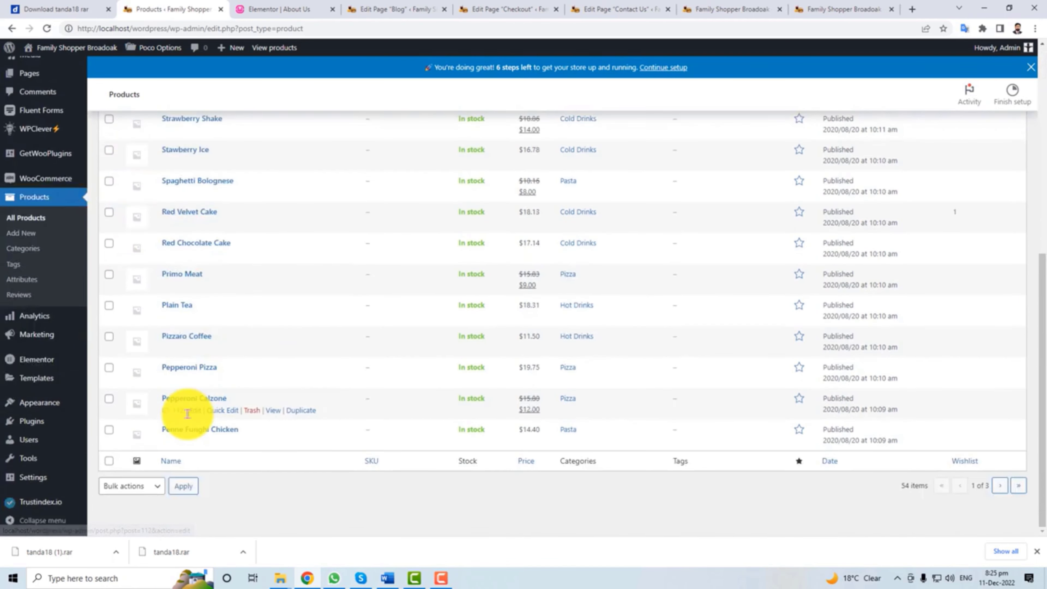
pyautogui.scroll(16, 187, 414)
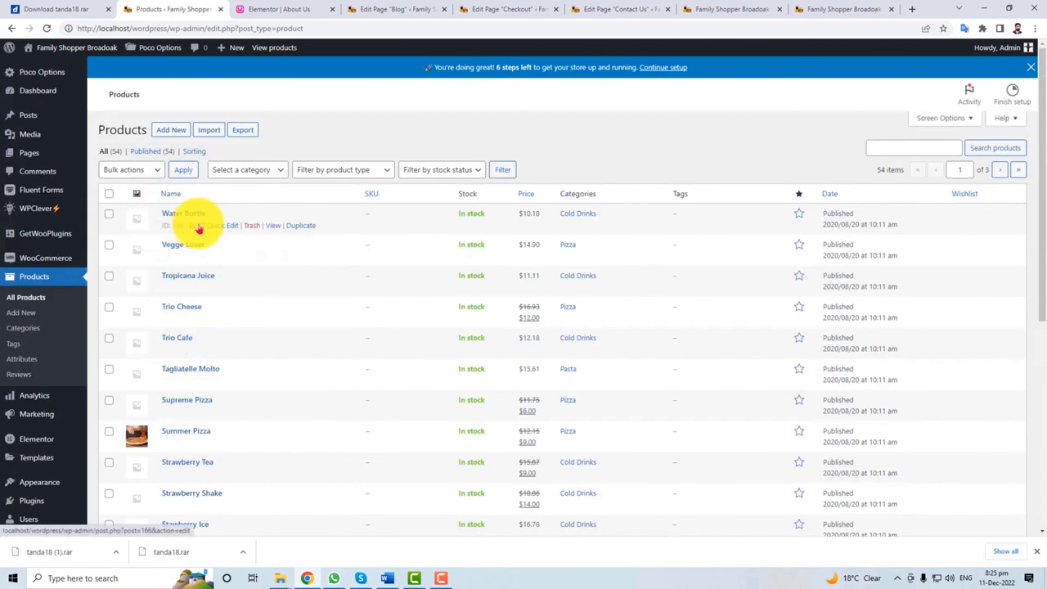
pyautogui.click(199, 228)
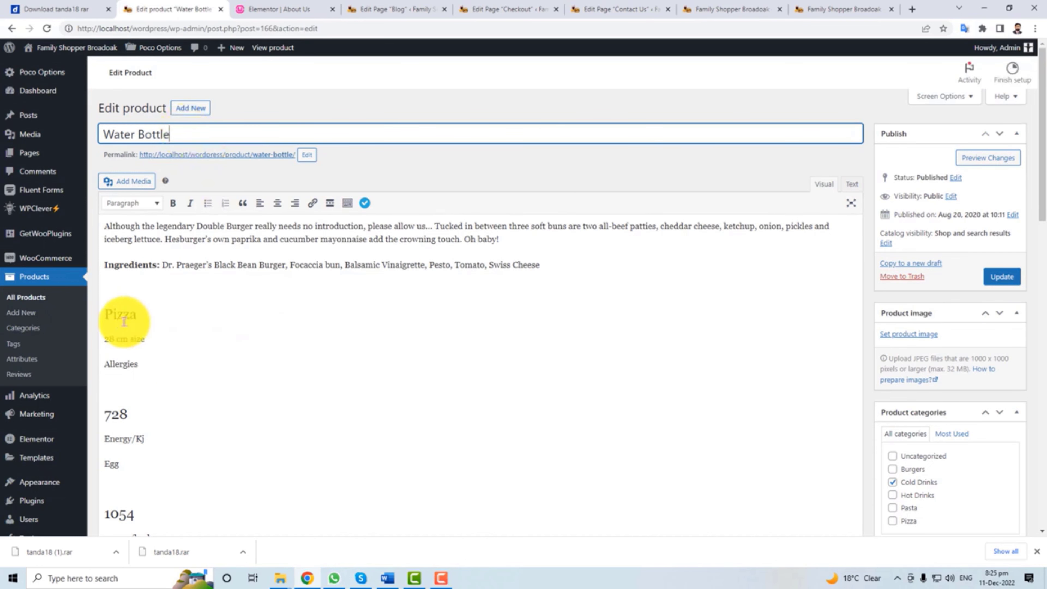
pyautogui.scroll(-15, 168, 407)
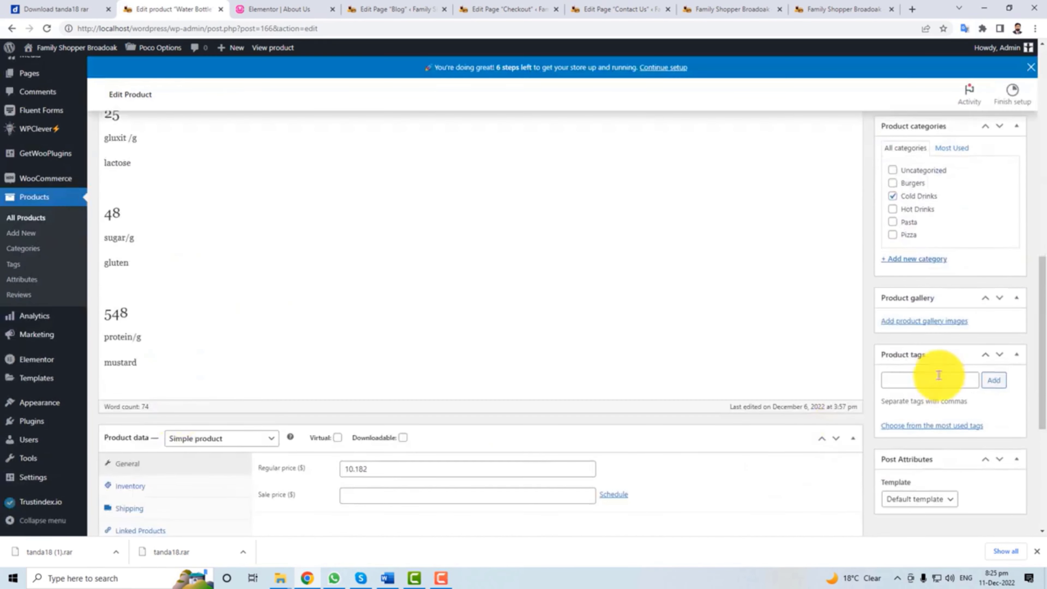
pyautogui.scroll(-4, 938, 375)
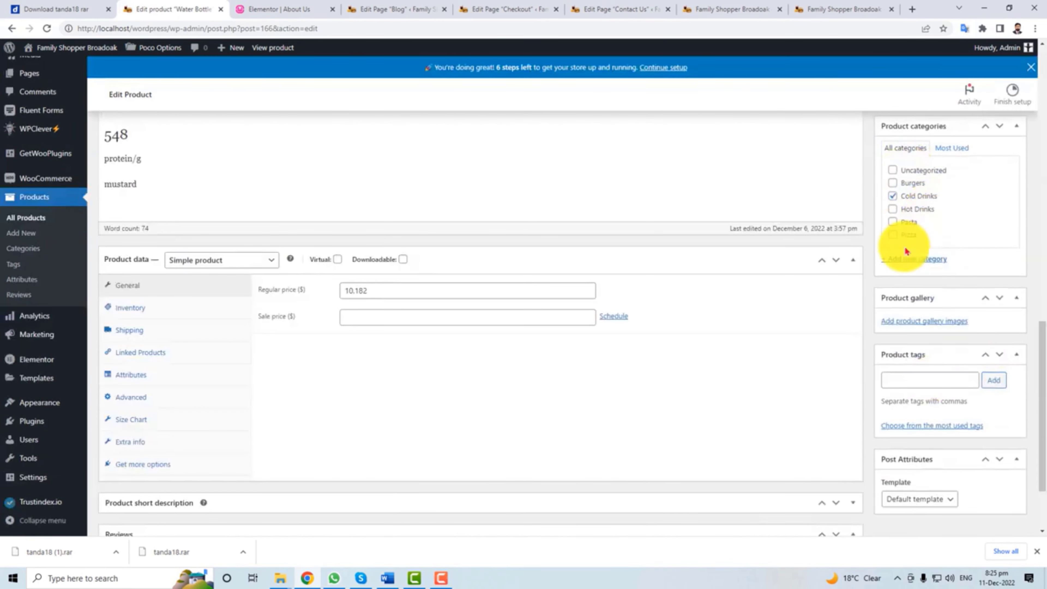
pyautogui.click(150, 313)
pyautogui.click(138, 330)
# Add the burger image to the Water Bottle product gallery and update the product.
pyautogui.scroll(-2, 530, 420)
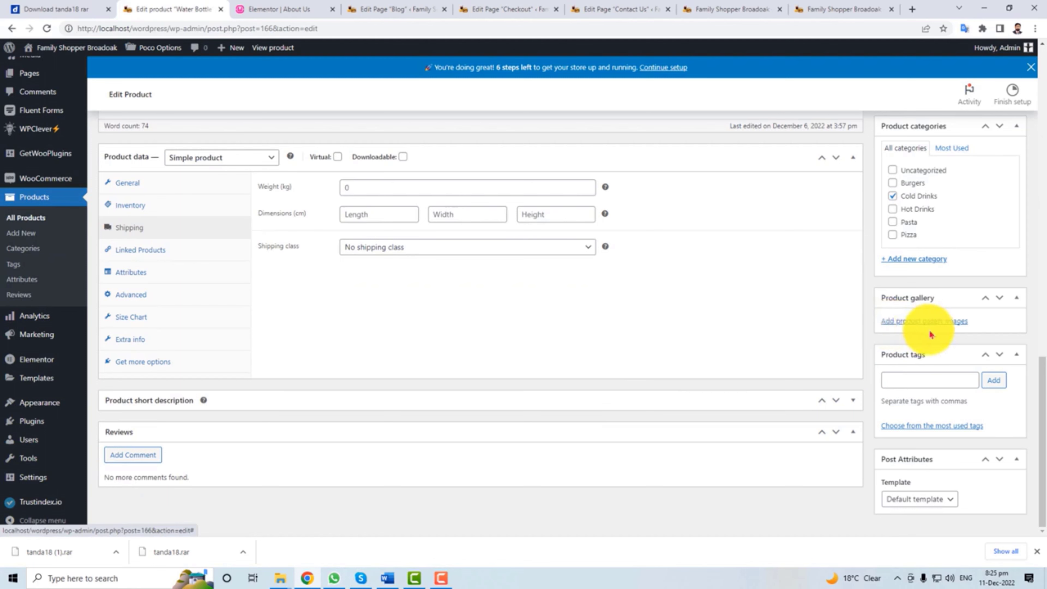
pyautogui.click(920, 325)
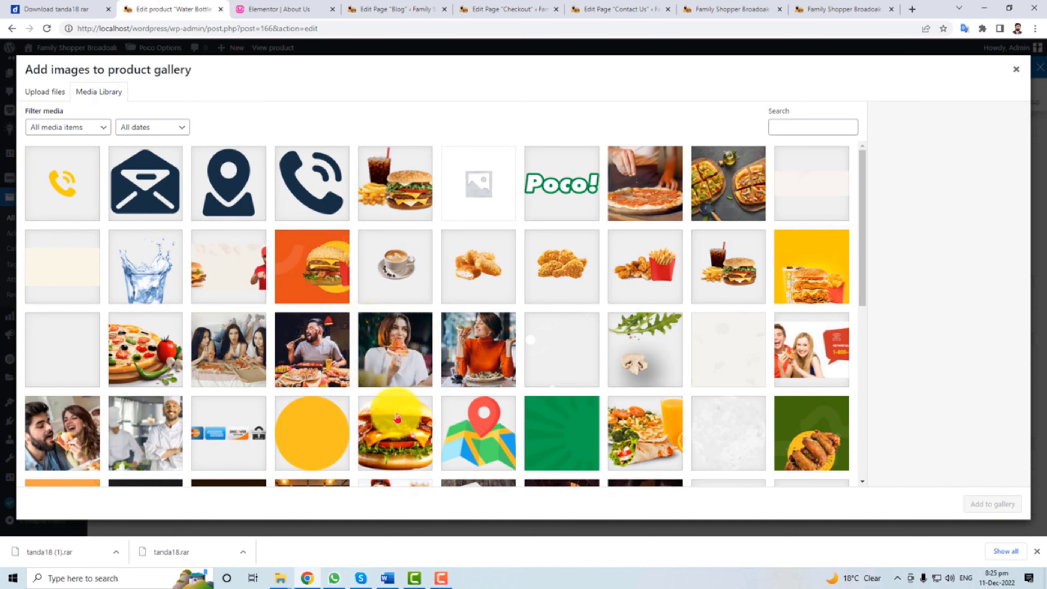
pyautogui.click(397, 417)
pyautogui.click(992, 503)
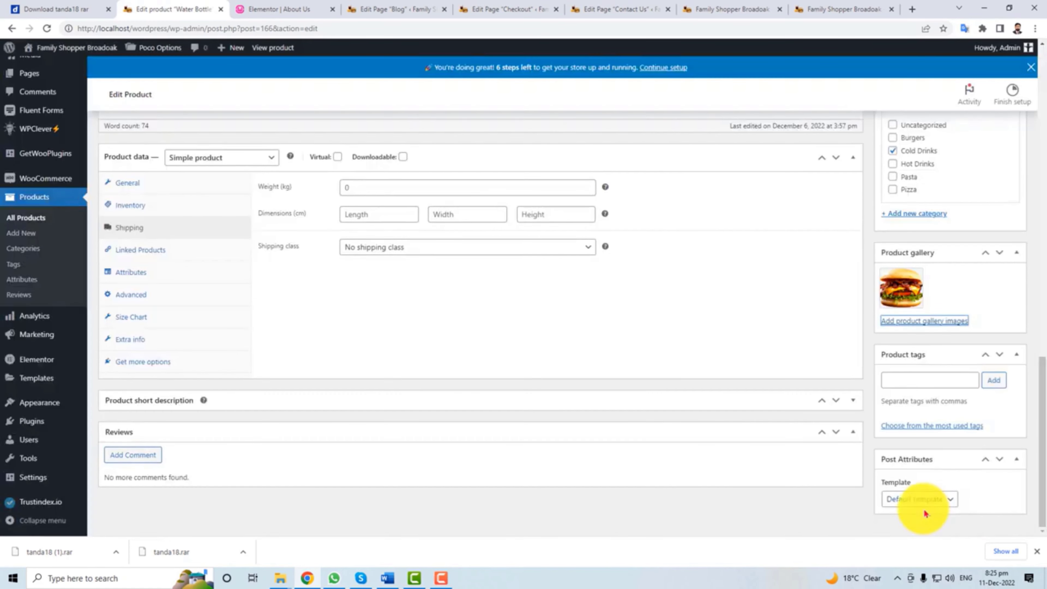
pyautogui.scroll(15, 927, 371)
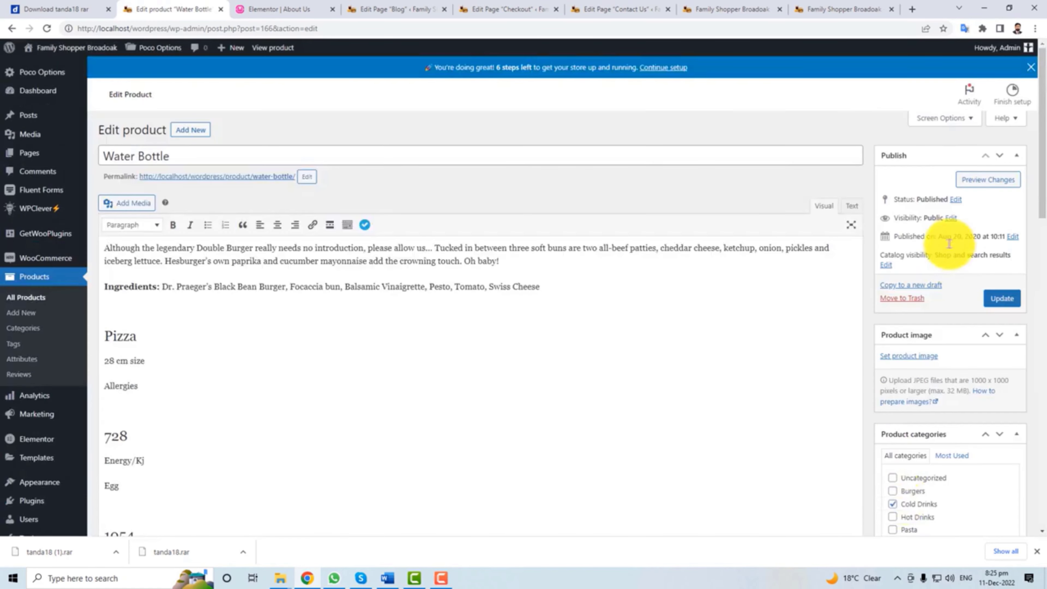
pyautogui.click(1002, 299)
# Open the live site in a new browser tab via Visit Site.
pyautogui.moveTo(105, 248); pyautogui.dragTo(427, 290)
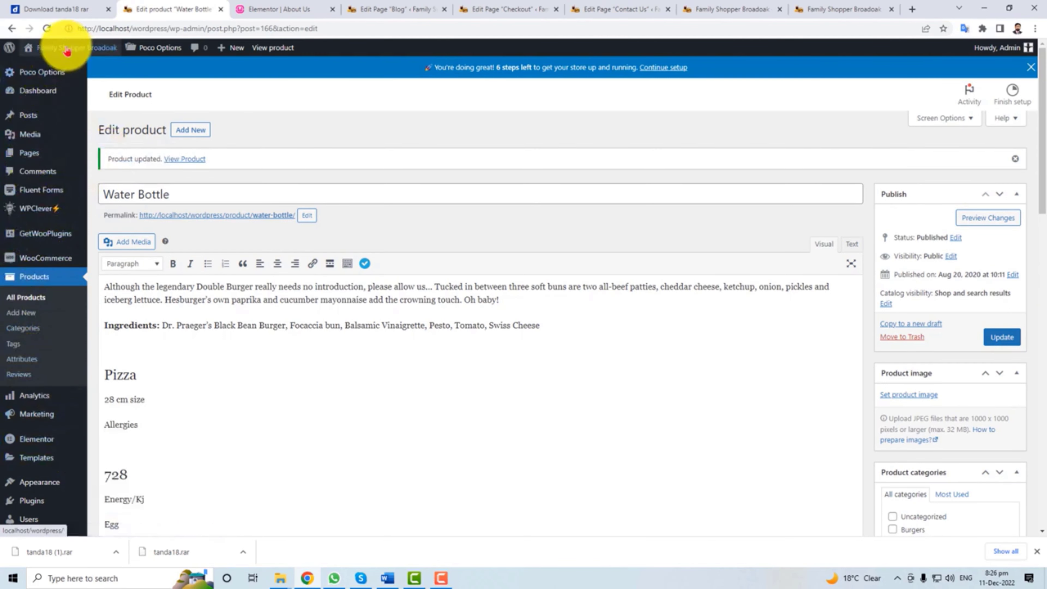
pyautogui.moveTo(63, 53)
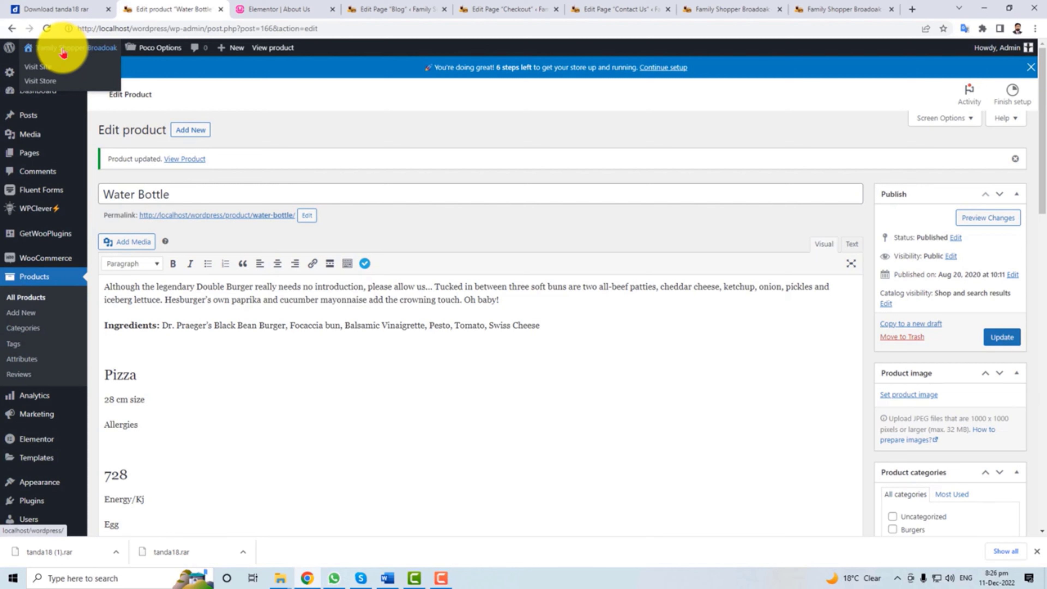
pyautogui.rightClick(44, 71)
pyautogui.click(59, 75)
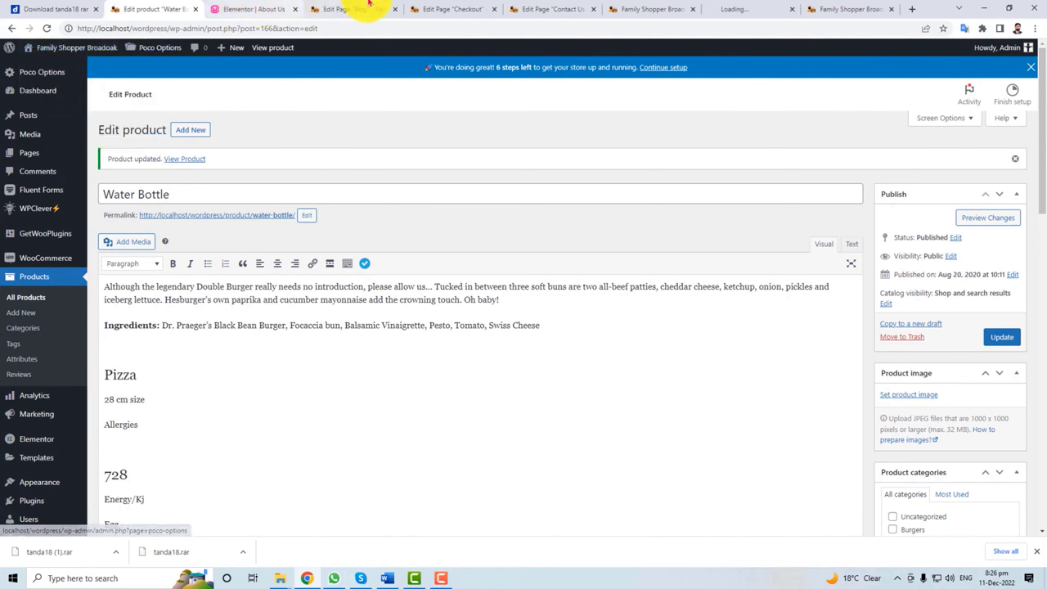
# Start the WooCommerce store setup in the new tab and dismiss the location tutorial.
pyautogui.click(741, 7)
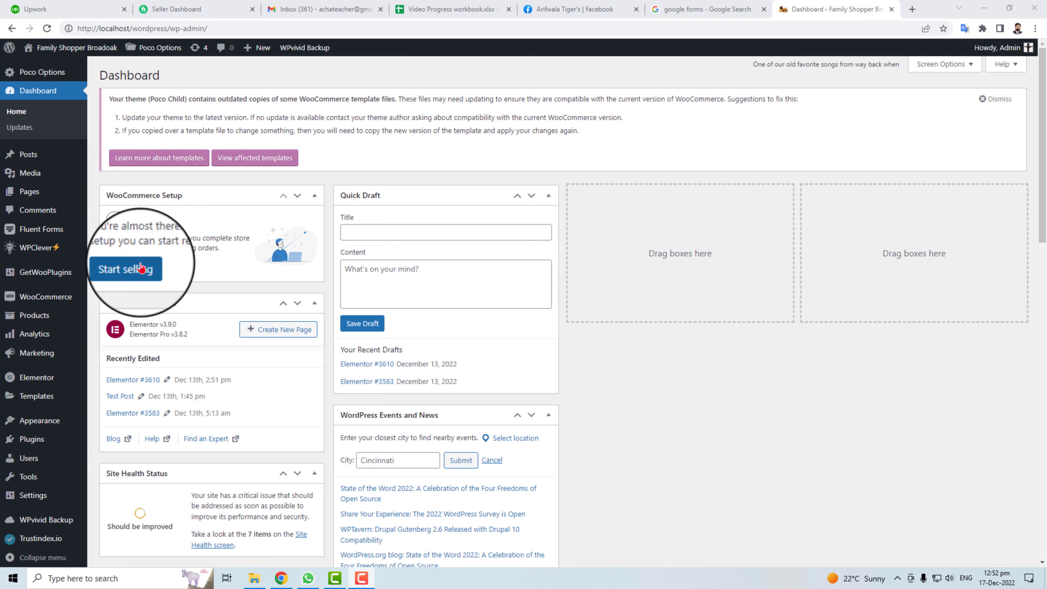
pyautogui.click(132, 268)
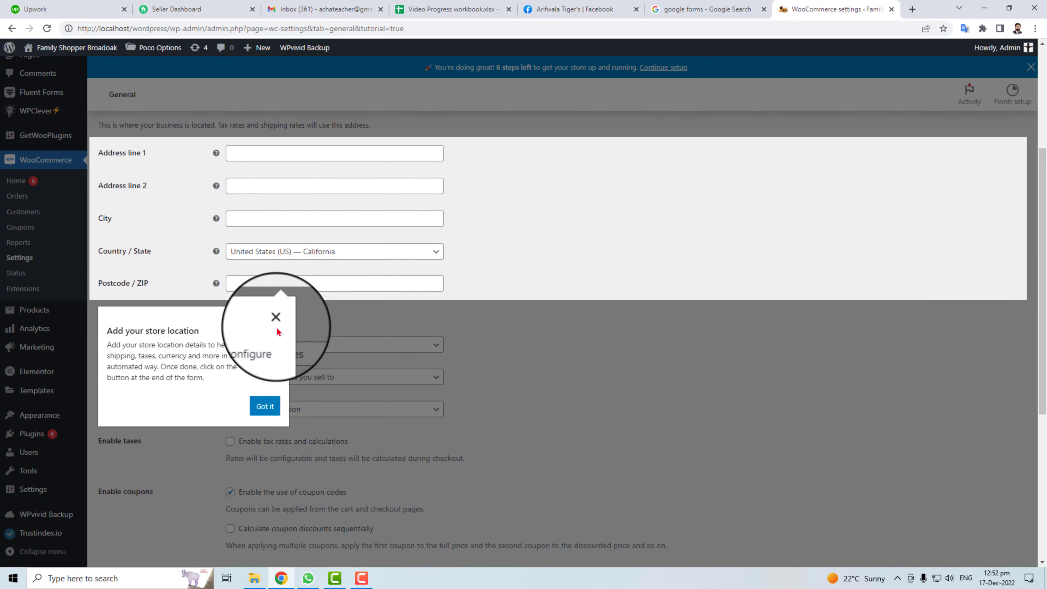
pyautogui.click(275, 322)
# Enter the store's street address in Address line 1 and its city.
pyautogui.click(268, 149)
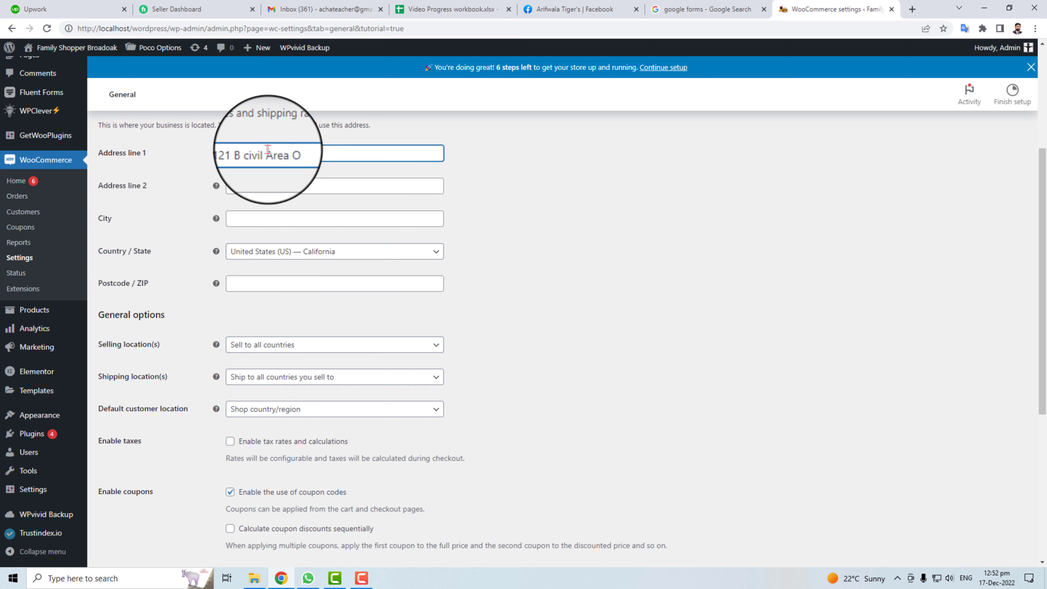
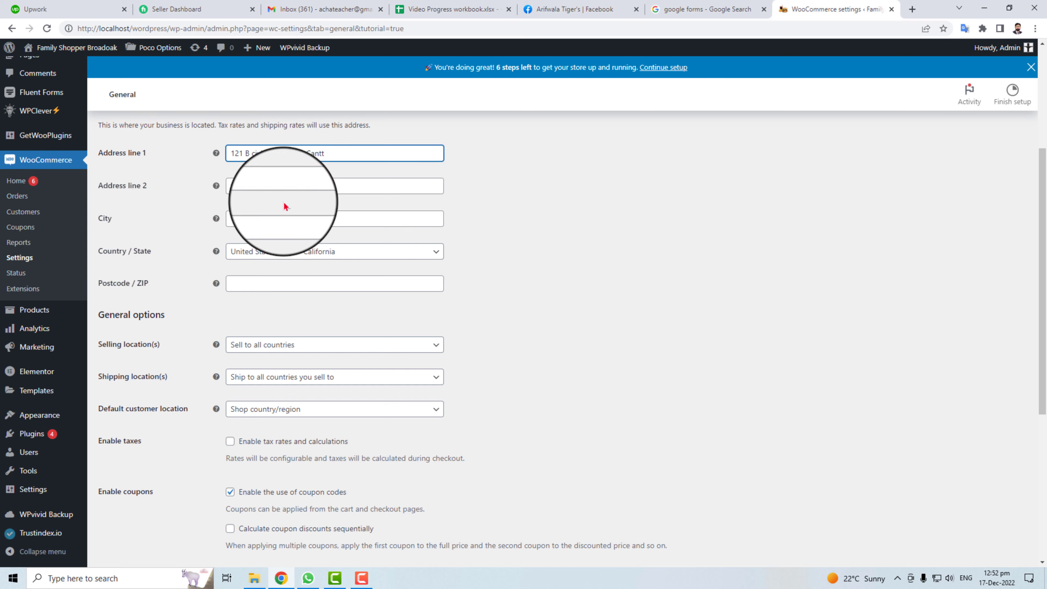
pyautogui.click(281, 215)
pyautogui.write('Okara Cann')
pyautogui.press('BackSpace')
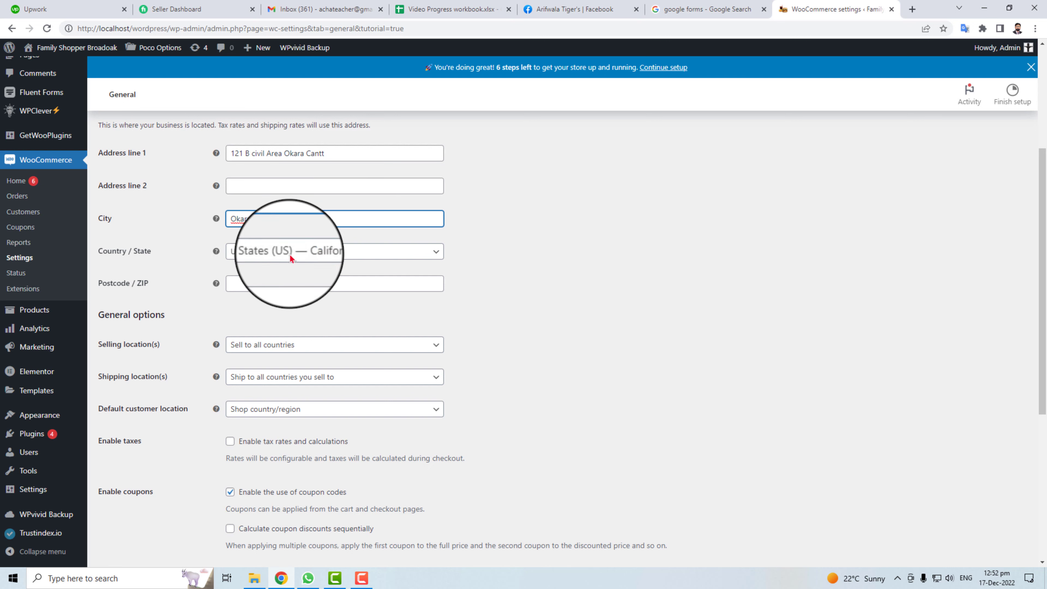
# Choose Pakistan — Punjab as the country/state and enter the store's postcode.
pyautogui.click(289, 252)
pyautogui.write('paki')
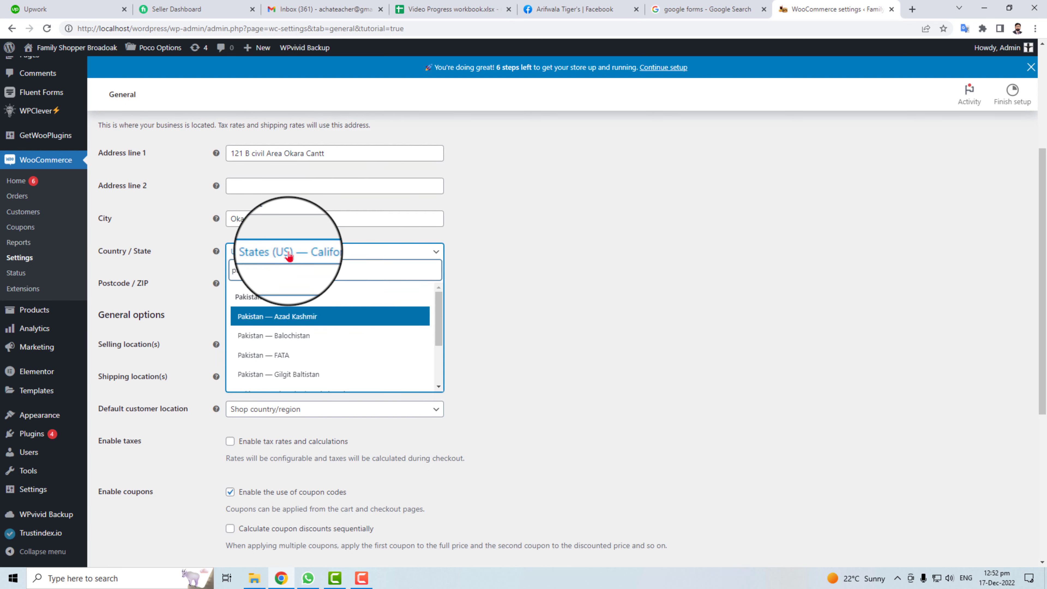
pyautogui.scroll(-3, 330, 346)
pyautogui.click(280, 366)
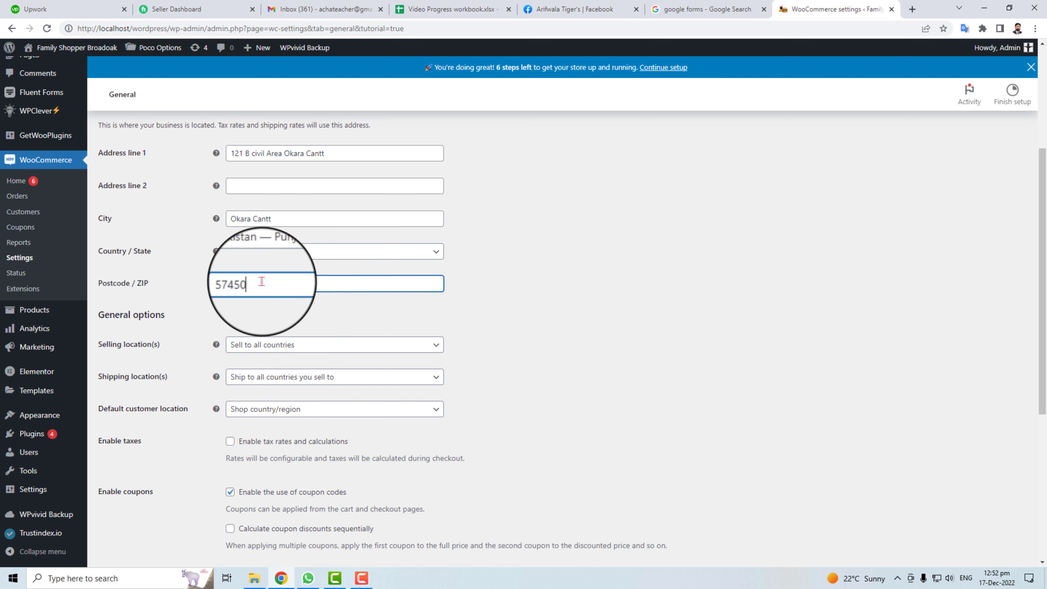
pyautogui.click(261, 282)
pyautogui.write('57450')
pyautogui.click(339, 345)
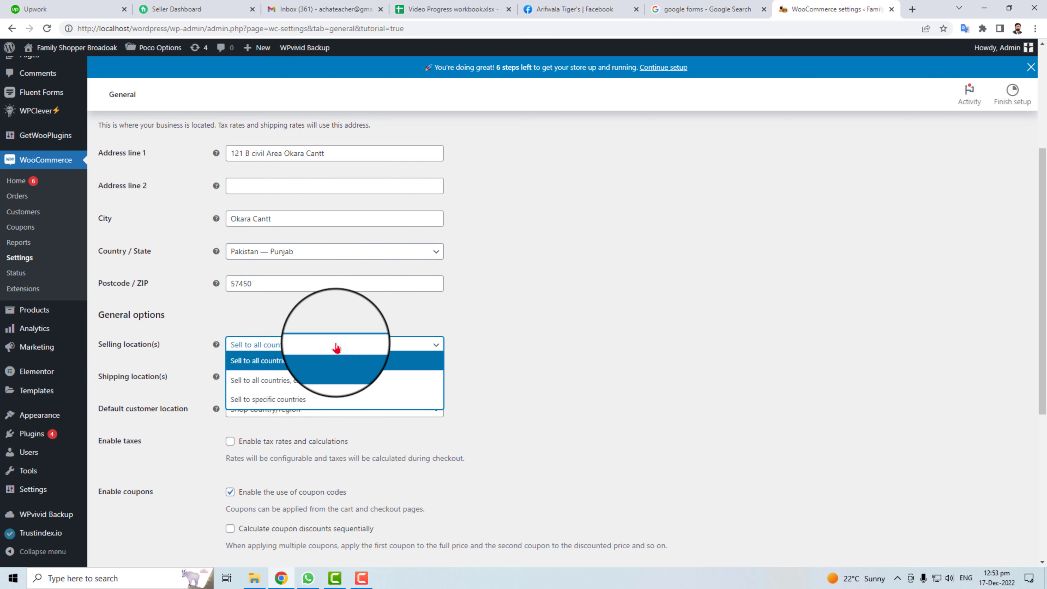
# Limit selling and shipping locations to specific countries: Pakistan only.
pyautogui.click(299, 407)
pyautogui.click(275, 378)
pyautogui.write('Pak')
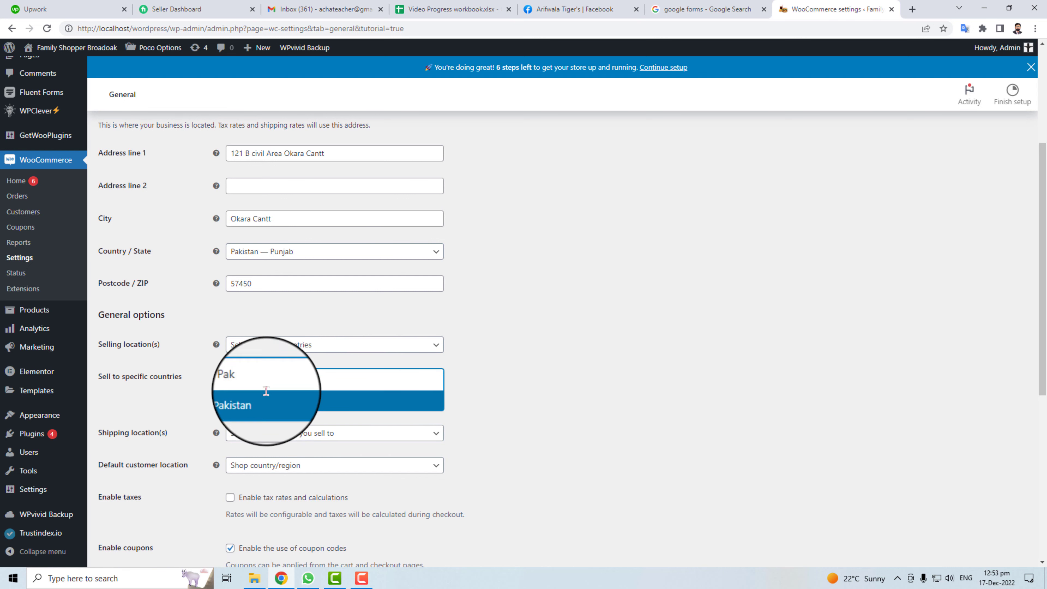
pyautogui.press('Return')
pyautogui.click(413, 432)
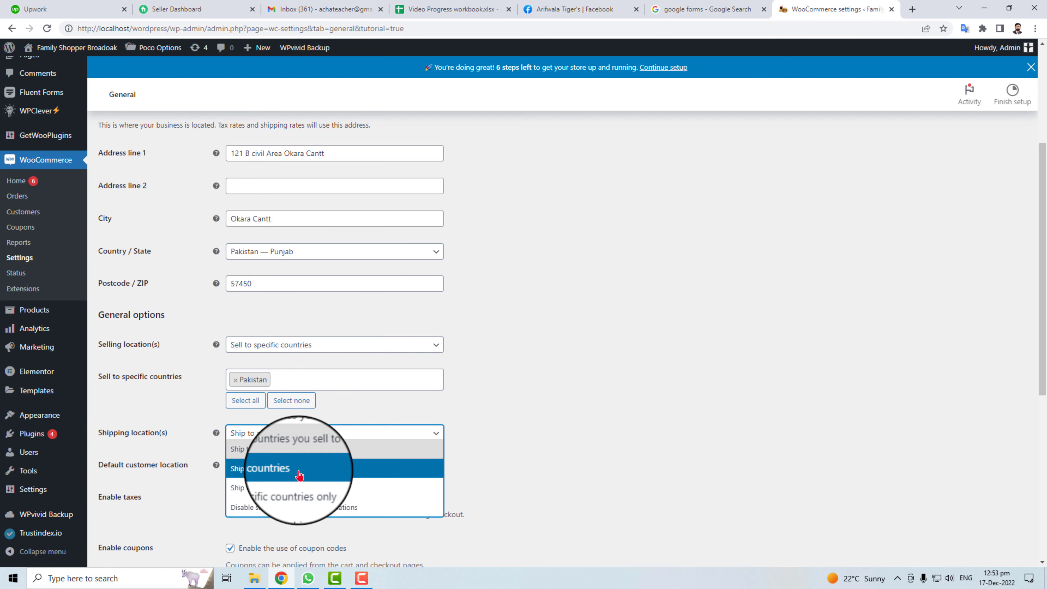
pyautogui.click(344, 493)
pyautogui.click(350, 467)
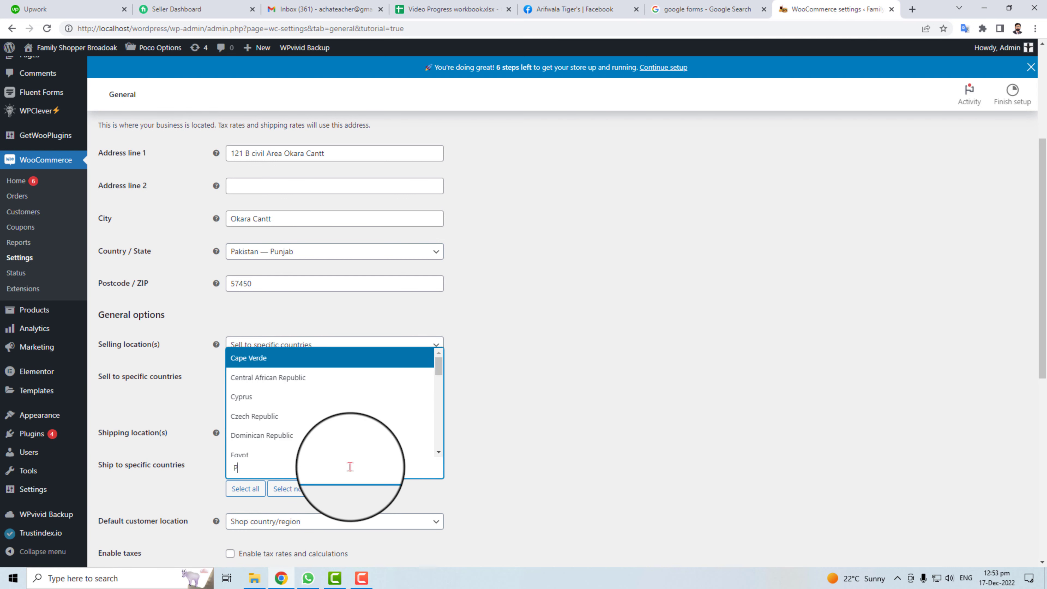
pyautogui.write('Pakist')
pyautogui.press('Return')
# Set the store currency to Pakistani rupee and save the general settings.
pyautogui.scroll(-5, 507, 456)
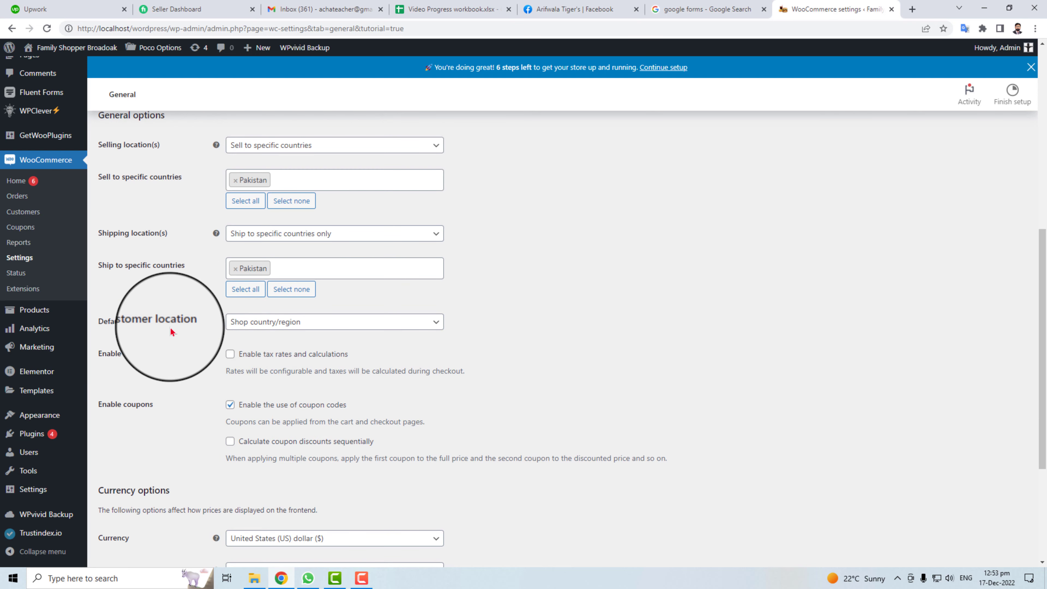
pyautogui.click(354, 326)
pyautogui.click(354, 326)
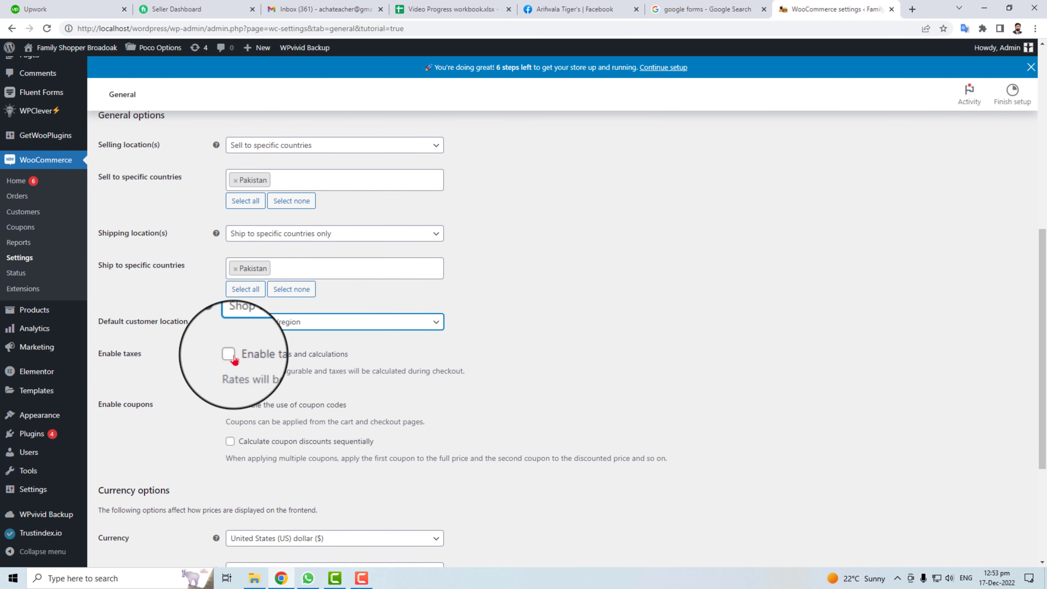
pyautogui.scroll(-5, 209, 452)
pyautogui.click(343, 342)
pyautogui.write('pkr')
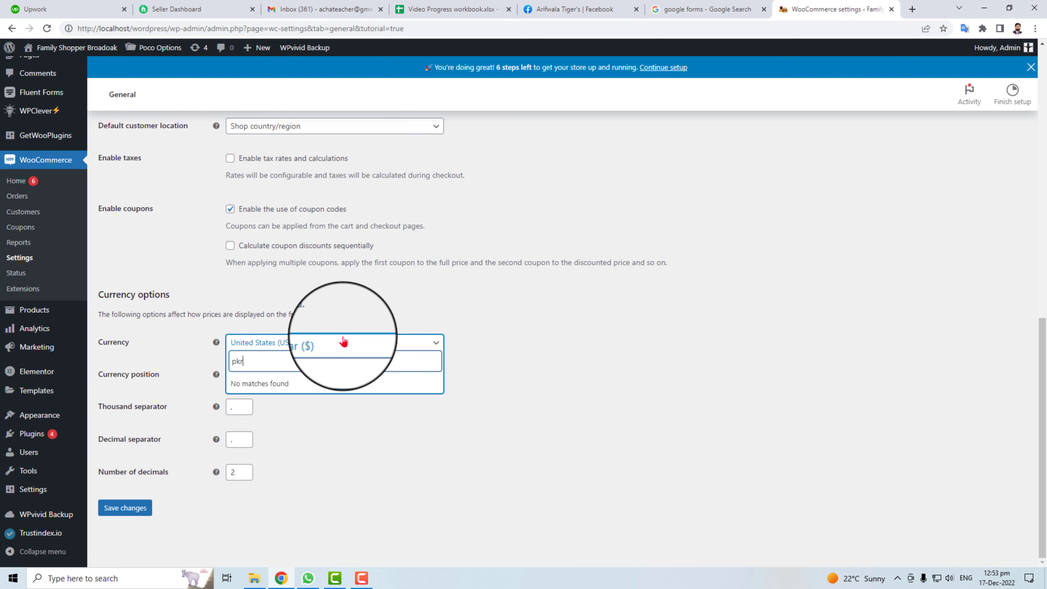
pyautogui.press('BackSpace')
pyautogui.press('BackSpace')
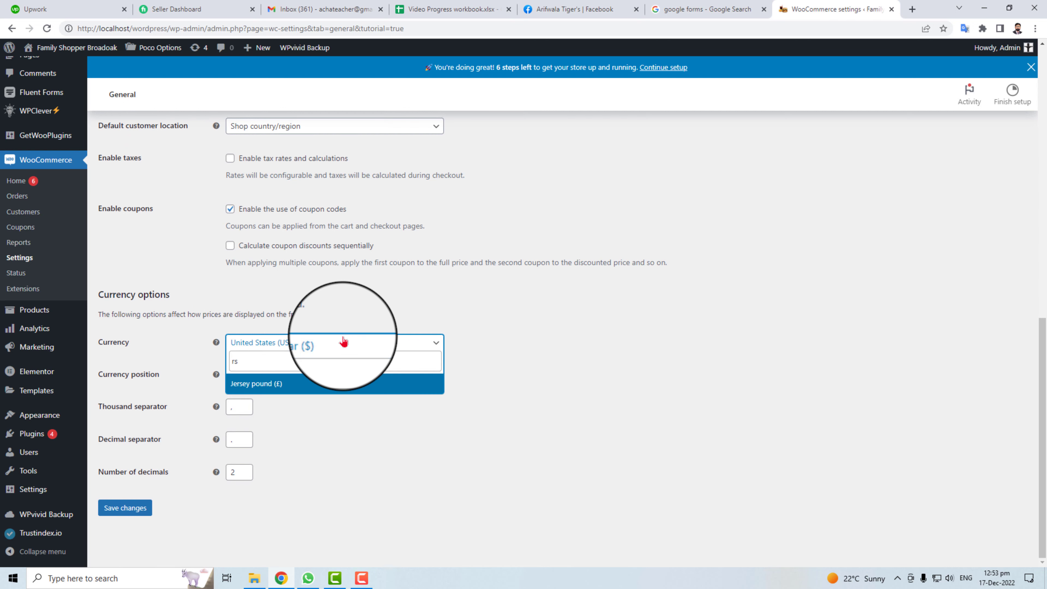
pyautogui.write('paki')
pyautogui.click(290, 388)
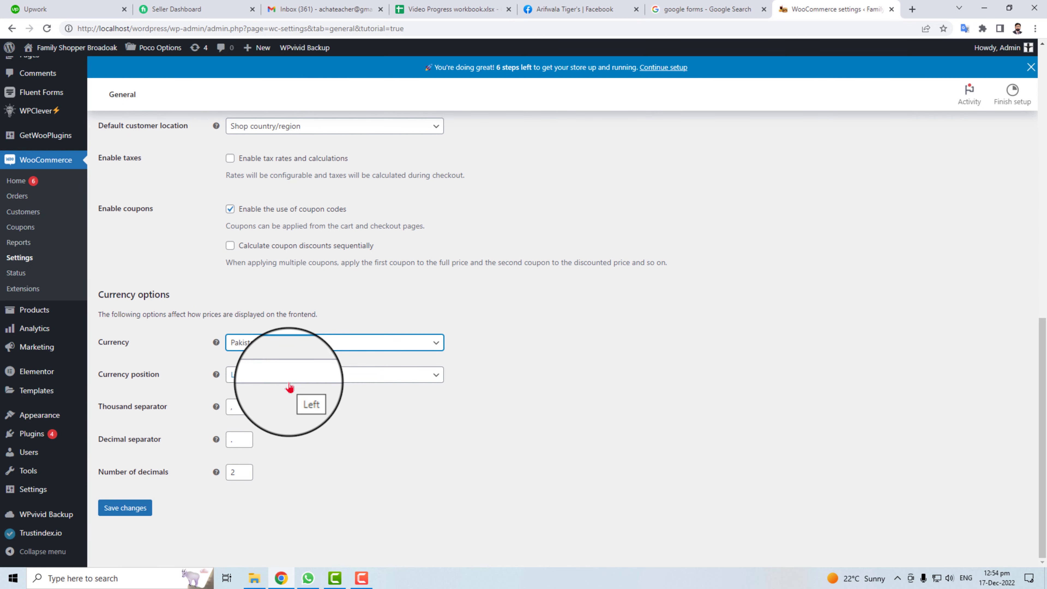
pyautogui.click(136, 509)
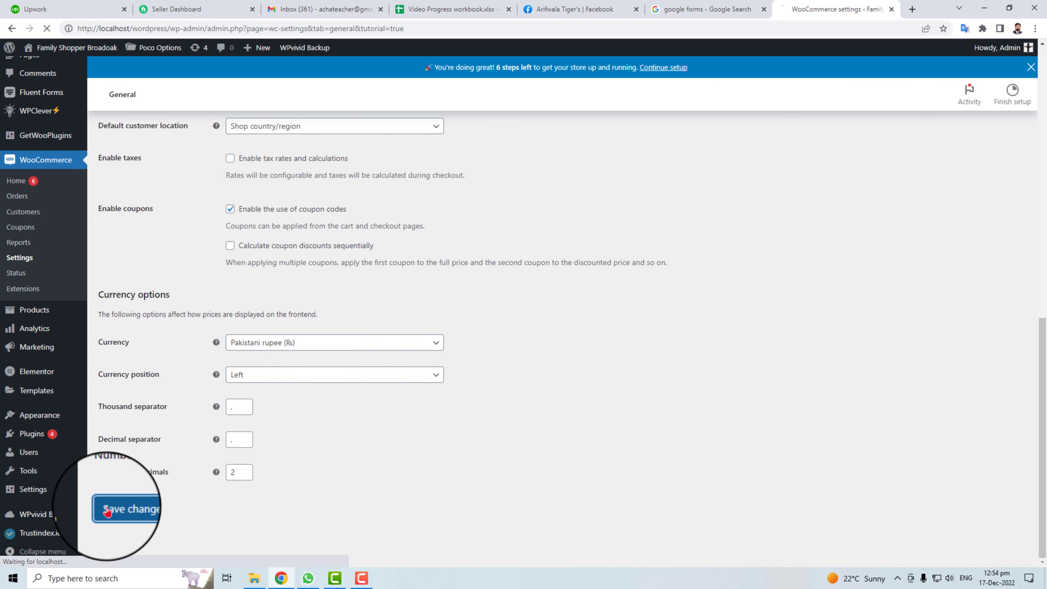
# Save the Products settings unchanged, with Shop page, kg and cm units, and star-rated reviews.
pyautogui.click(131, 509)
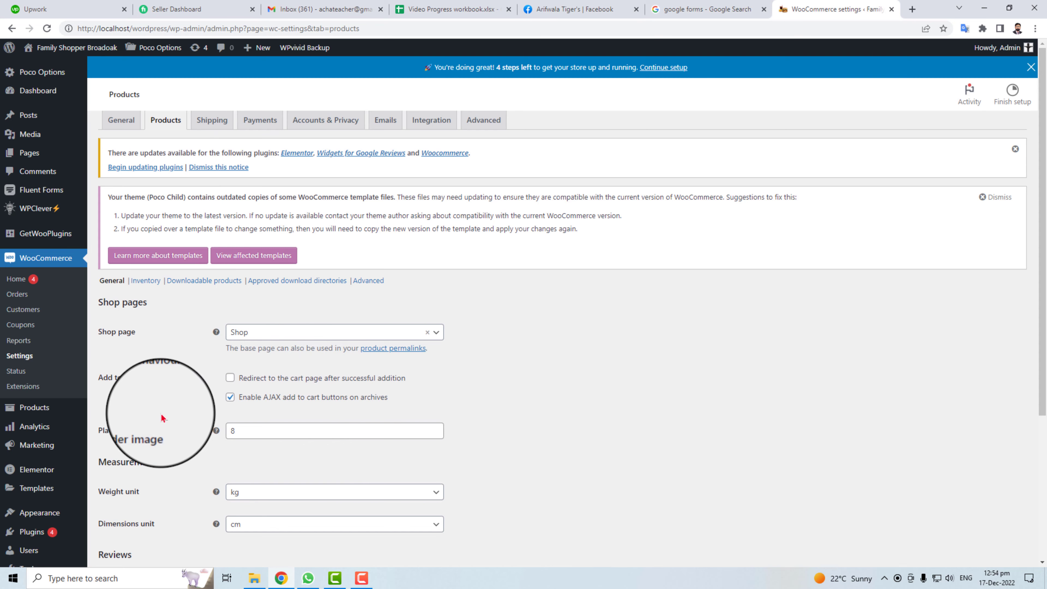
pyautogui.scroll(-3, 173, 436)
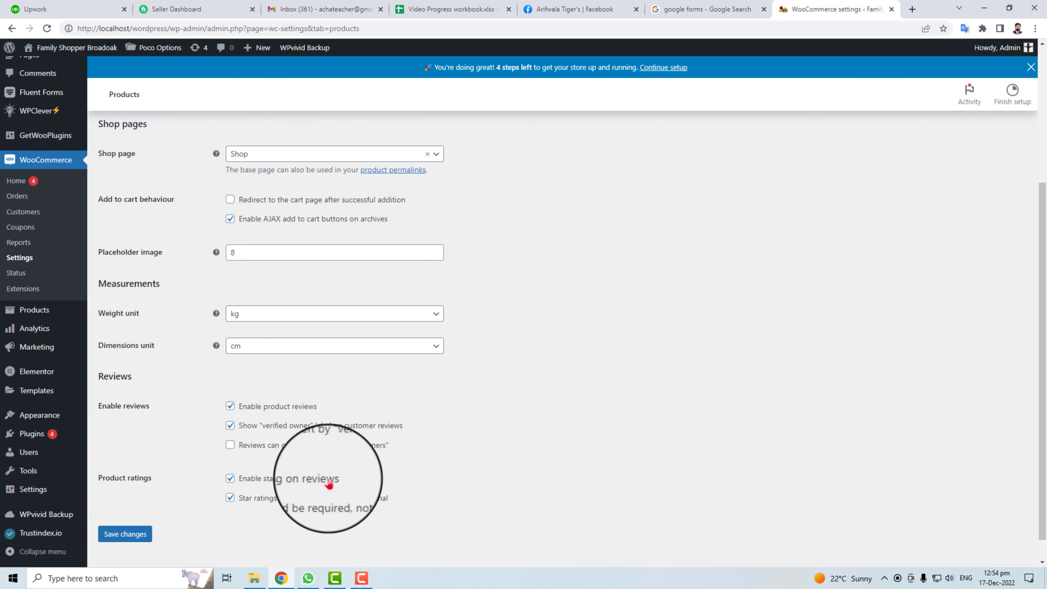
pyautogui.click(124, 534)
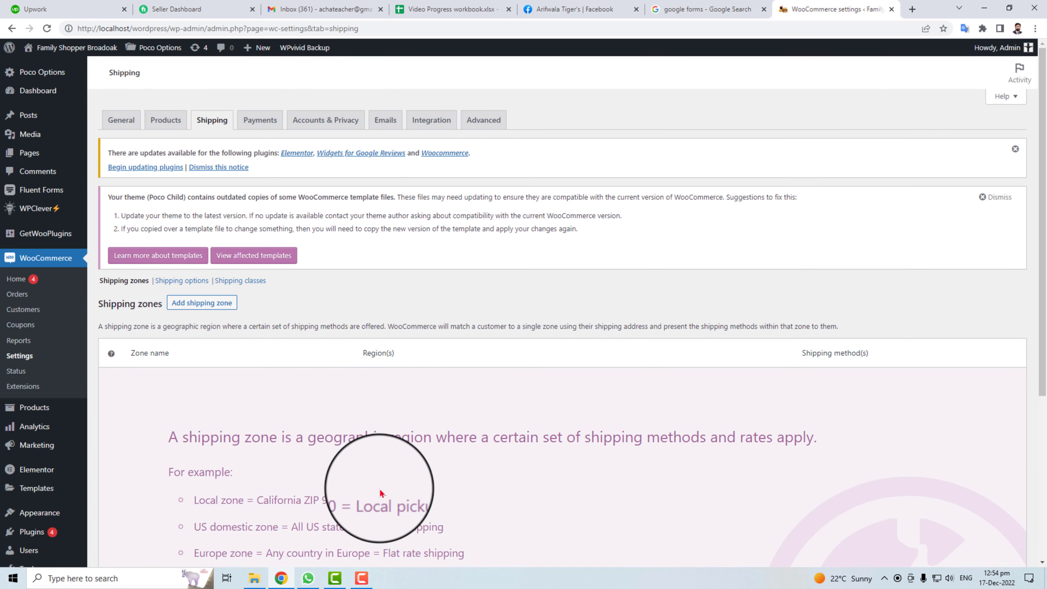
# Create a shipping zone named Pakistan with Pakistan as its zone region.
pyautogui.scroll(-5, 377, 462)
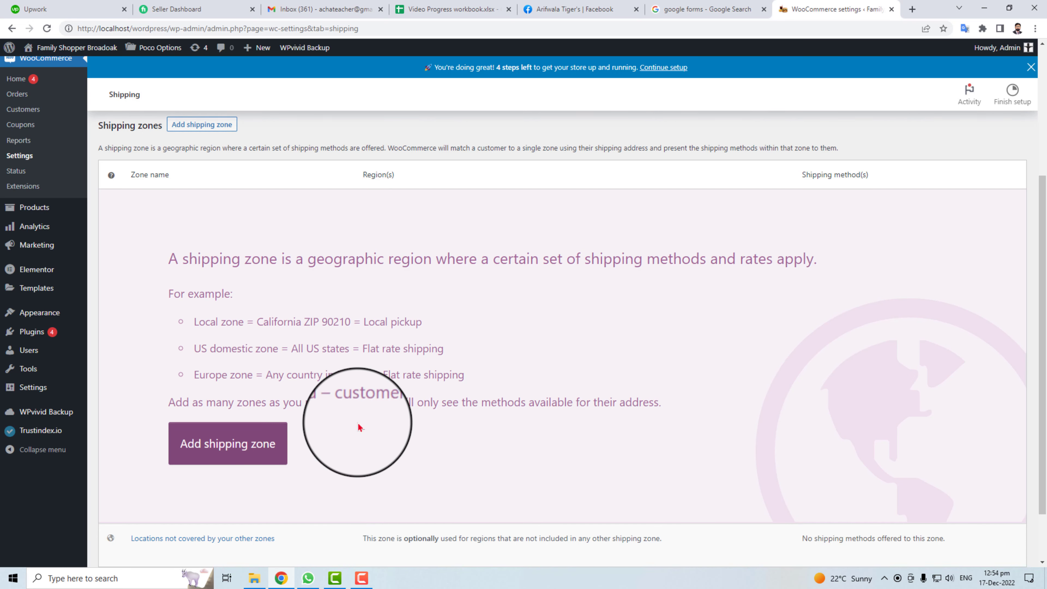
pyautogui.click(244, 448)
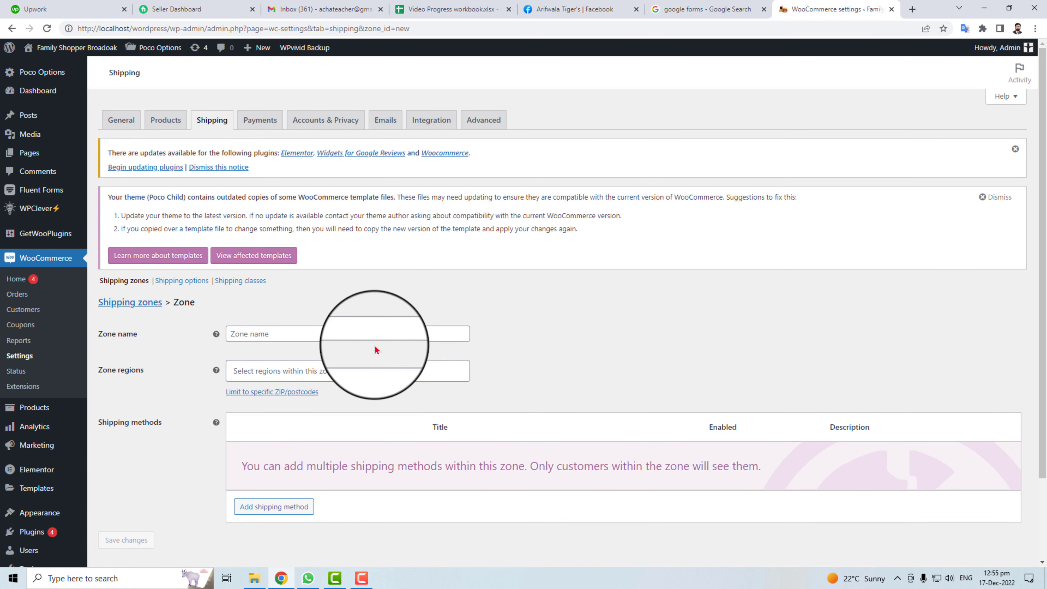
pyautogui.write('Pakistan')
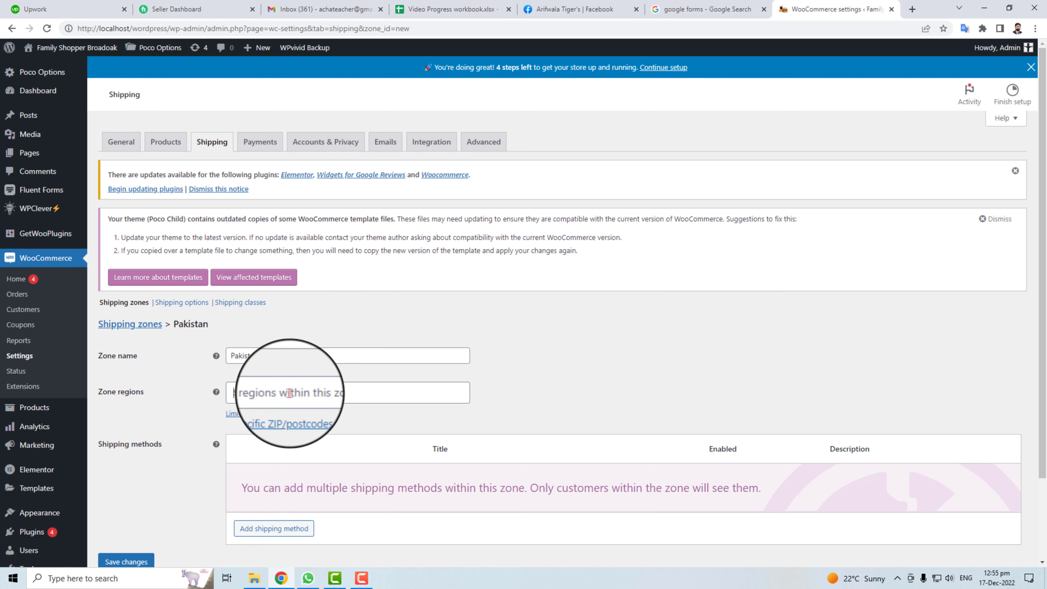
pyautogui.click(313, 392)
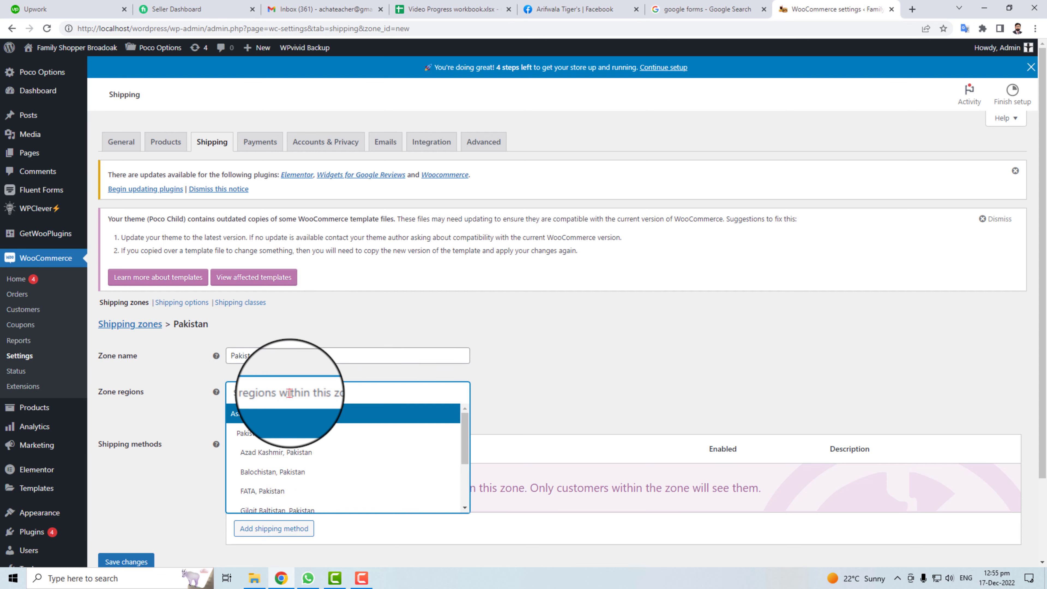
pyautogui.click(291, 411)
# Add an enabled Free shipping method to the Pakistan zone and save it.
pyautogui.scroll(-2, 210, 460)
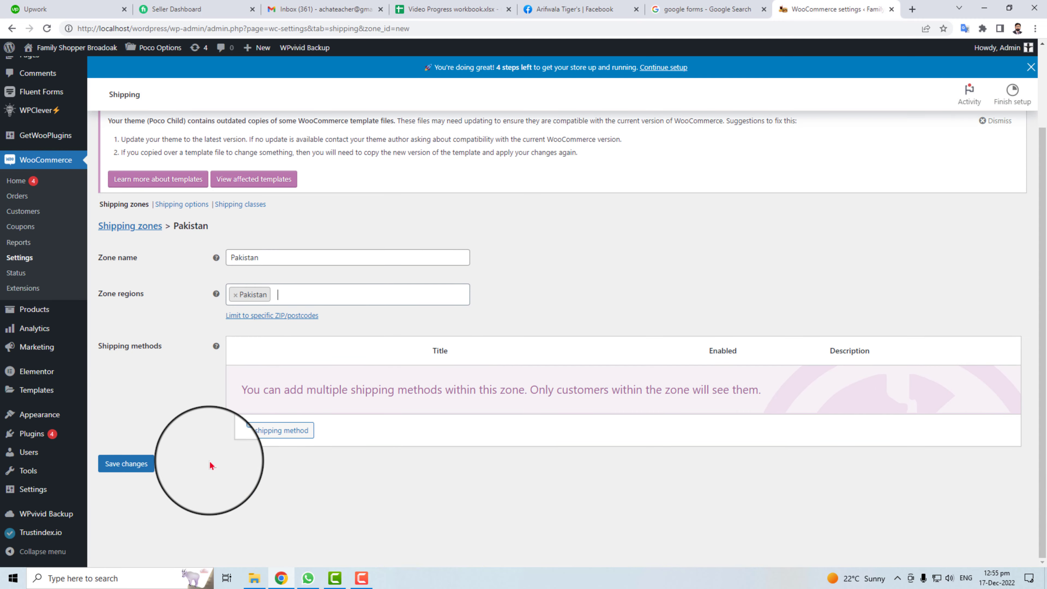
pyautogui.click(281, 430)
pyautogui.click(446, 305)
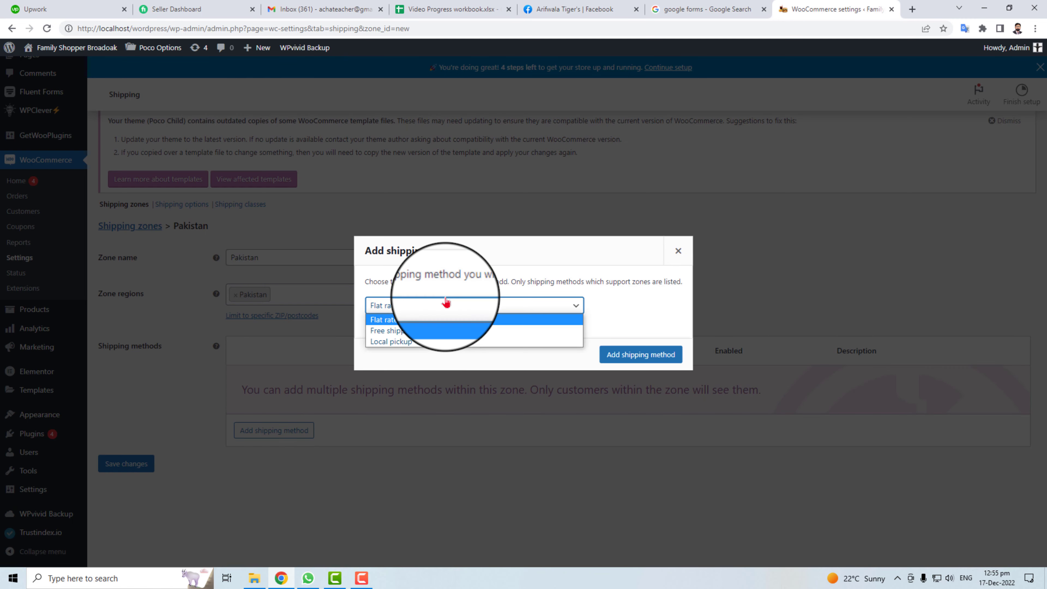
pyautogui.click(448, 330)
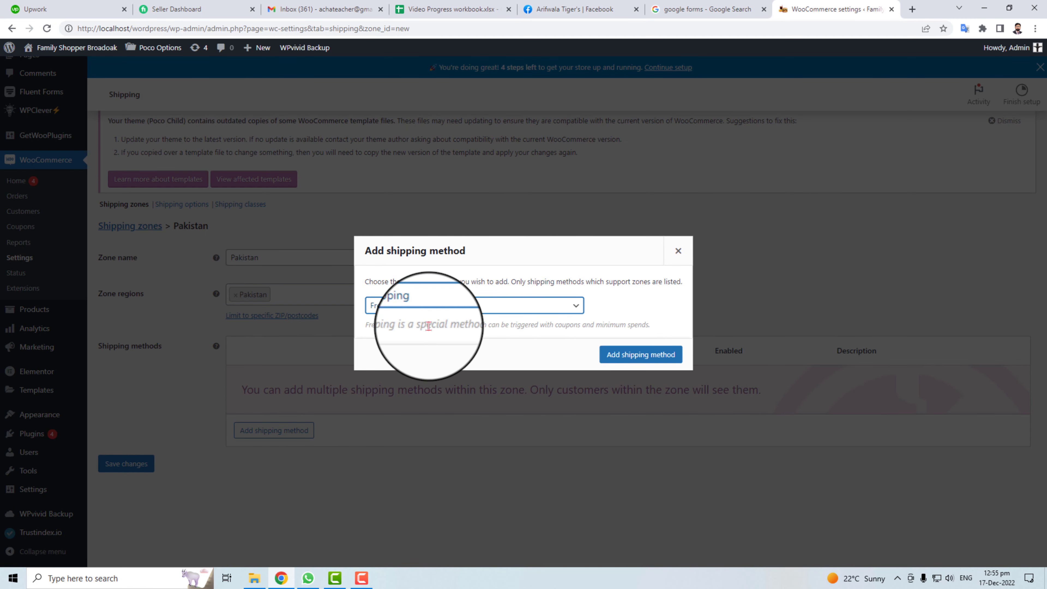
pyautogui.click(641, 355)
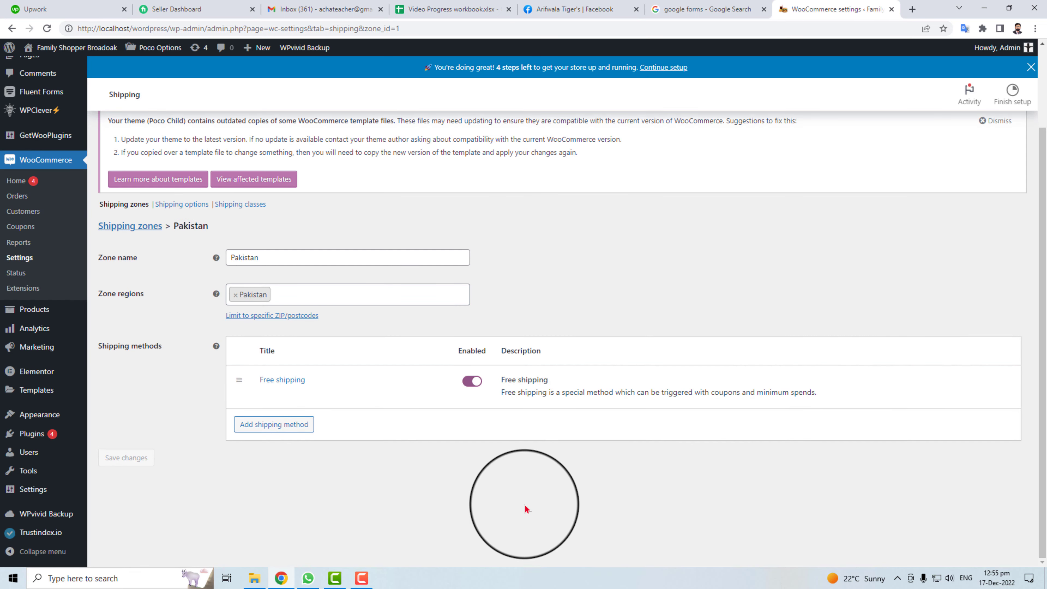
pyautogui.click(472, 380)
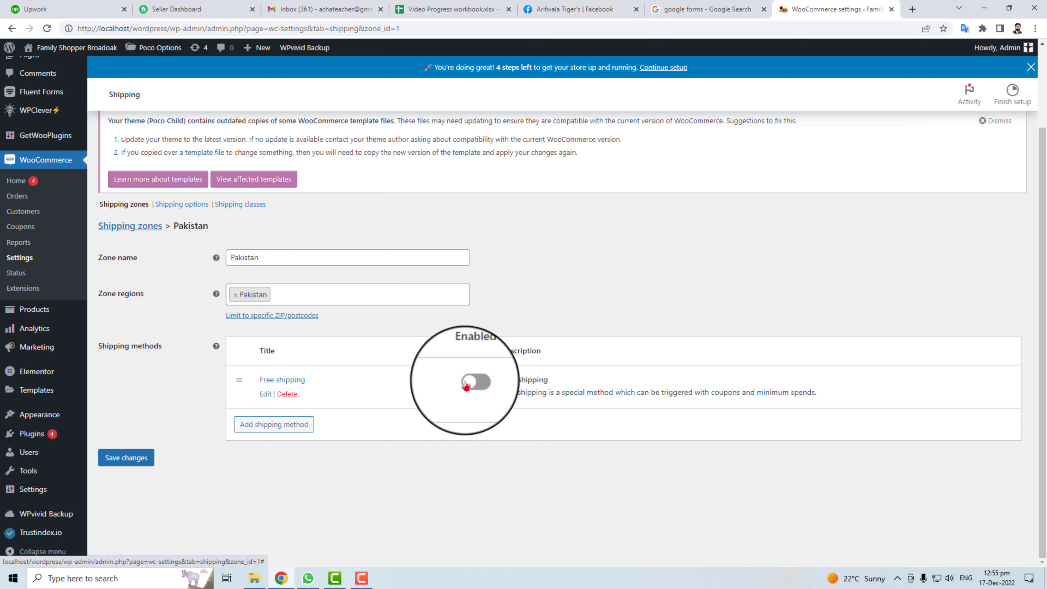
pyautogui.click(467, 384)
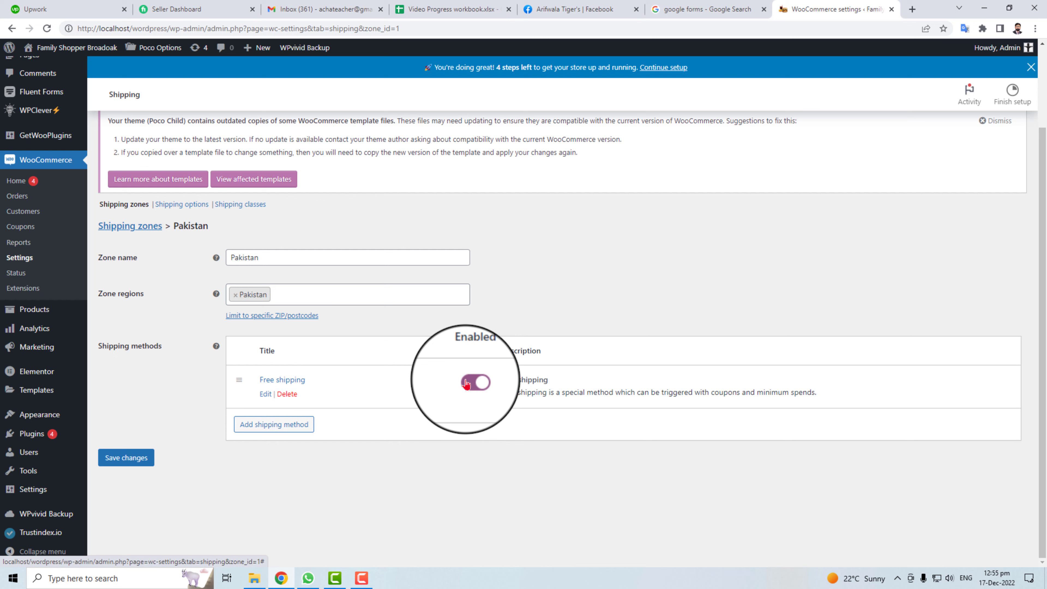
pyautogui.click(114, 450)
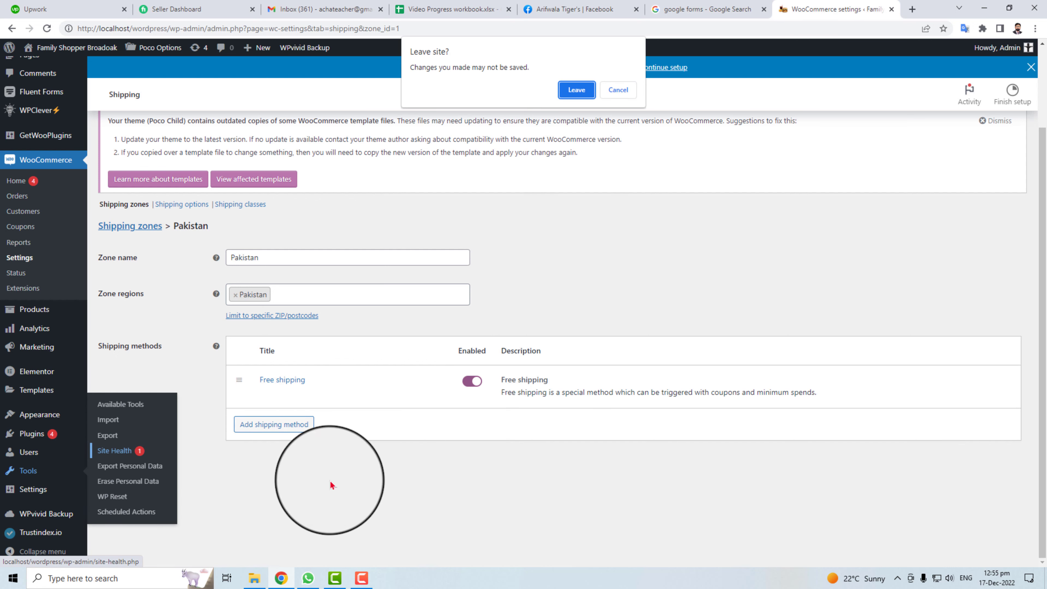
pyautogui.click(618, 91)
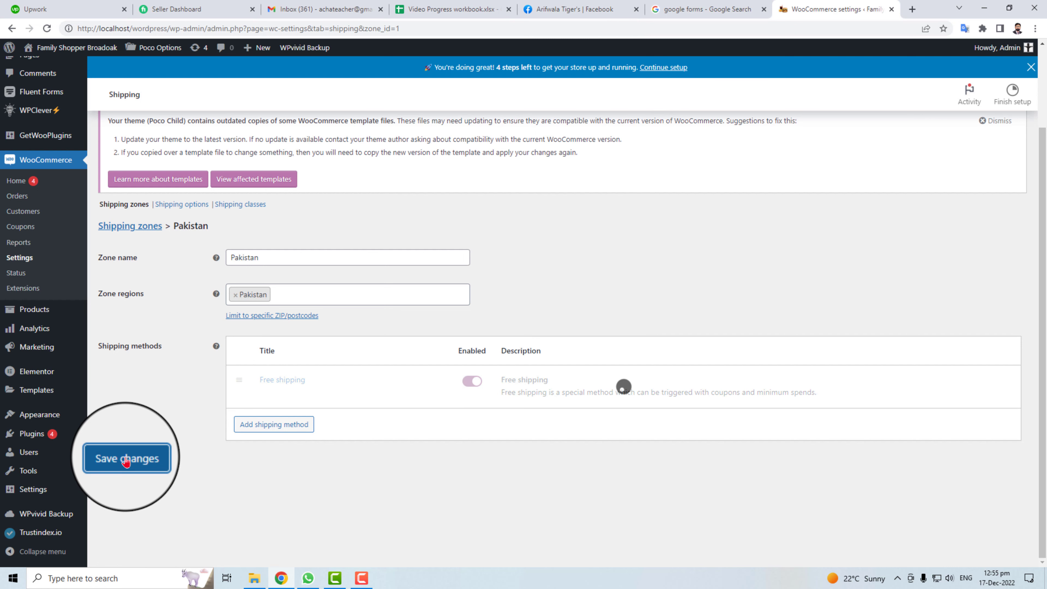
pyautogui.scroll(3, 290, 479)
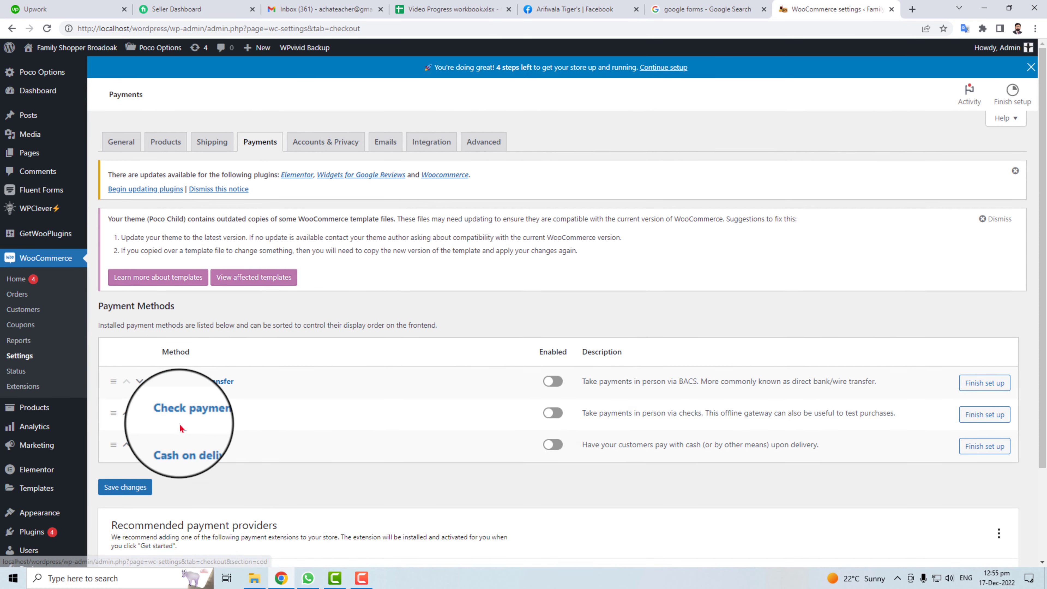
# Restrict Cash on delivery to Any "Free shipping" method and save its settings.
pyautogui.click(189, 444)
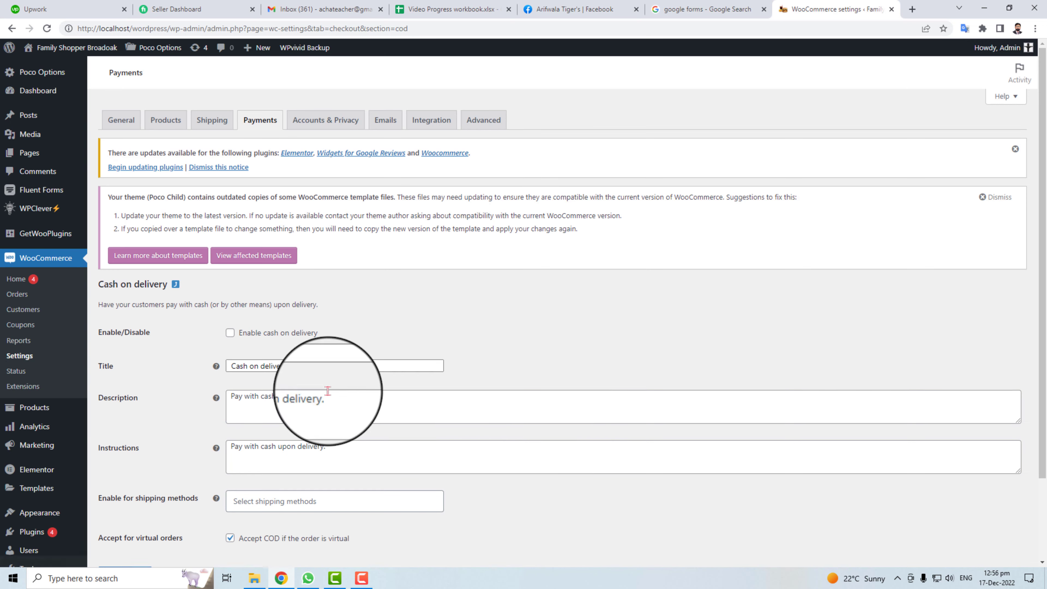
pyautogui.scroll(-2, 351, 361)
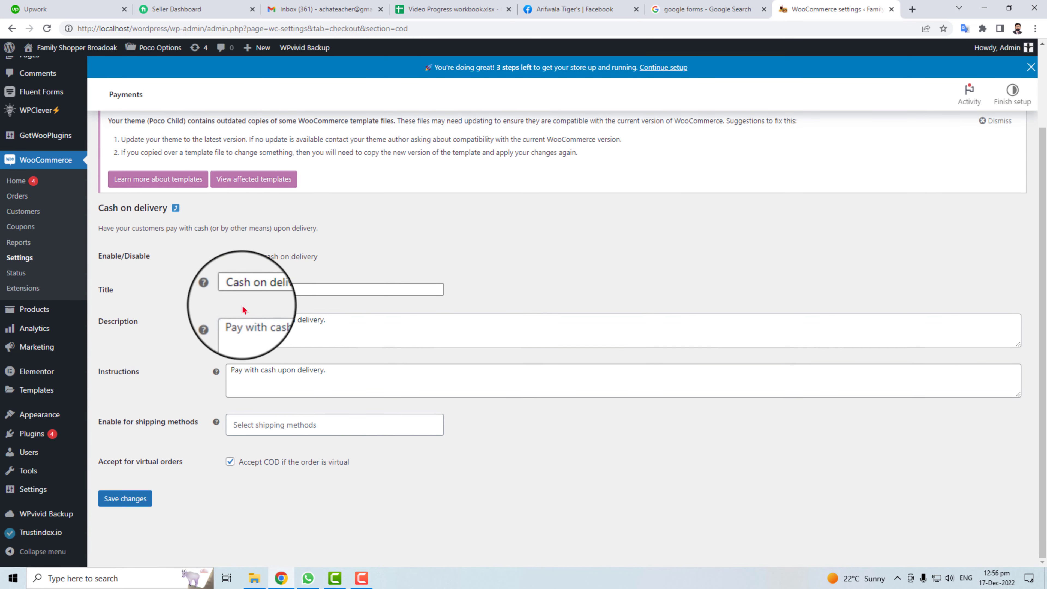
pyautogui.moveTo(228, 319); pyautogui.dragTo(386, 317)
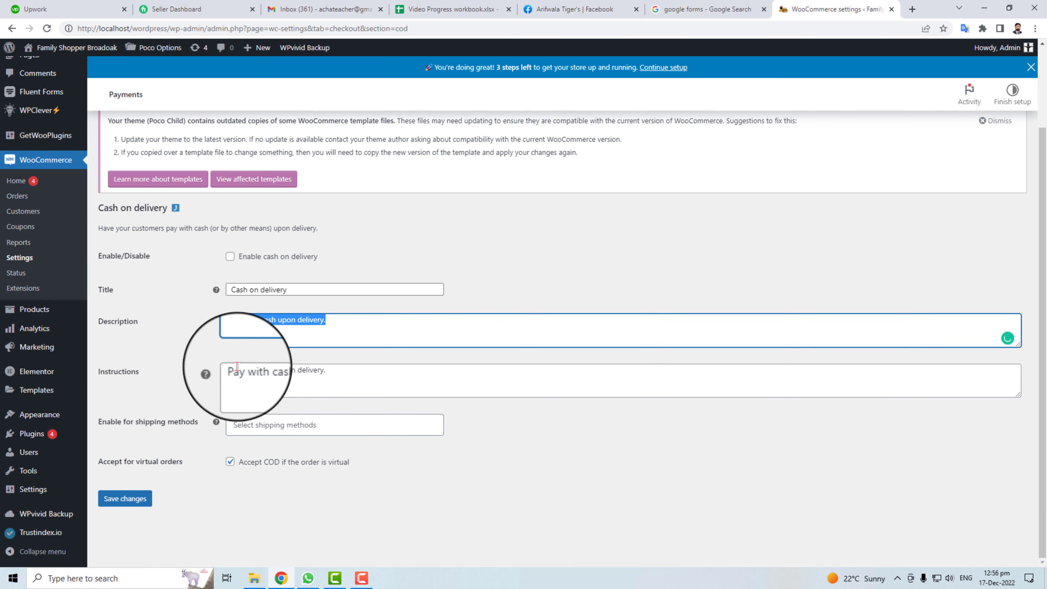
pyautogui.moveTo(295, 370); pyautogui.dragTo(306, 369)
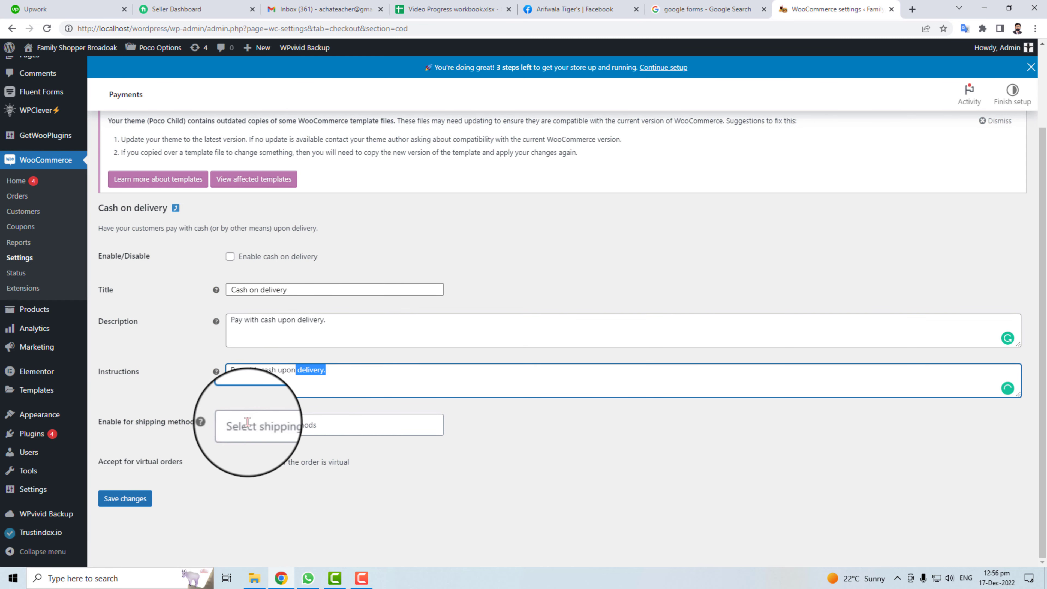
pyautogui.click(288, 422)
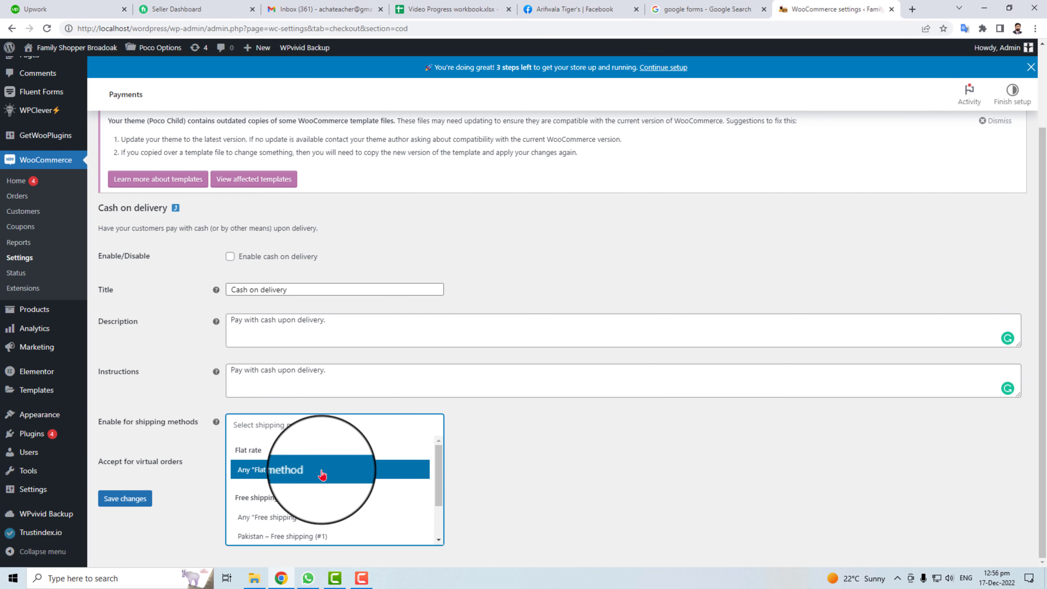
pyautogui.click(340, 521)
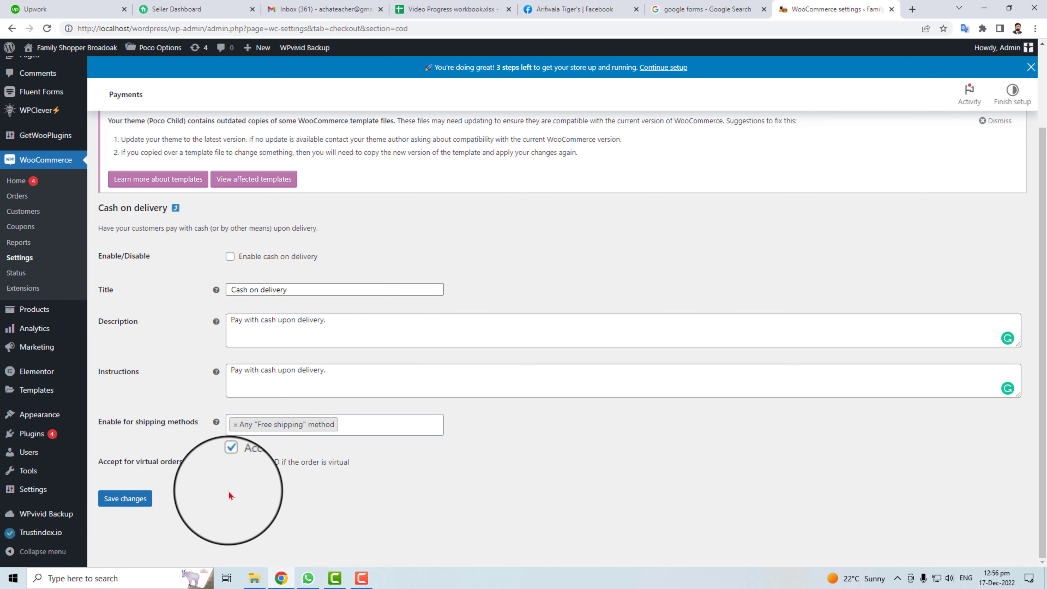
pyautogui.click(124, 498)
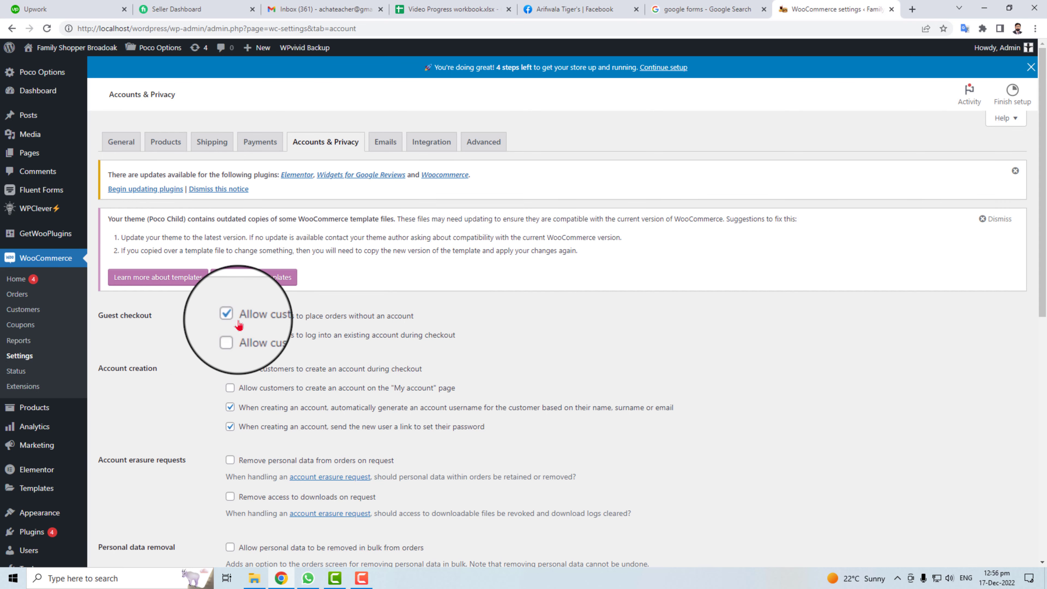
# Review the privacy policy texts and inactive-account retention, then save Accounts & Privacy with guest checkout allowed.
pyautogui.scroll(-5, 187, 514)
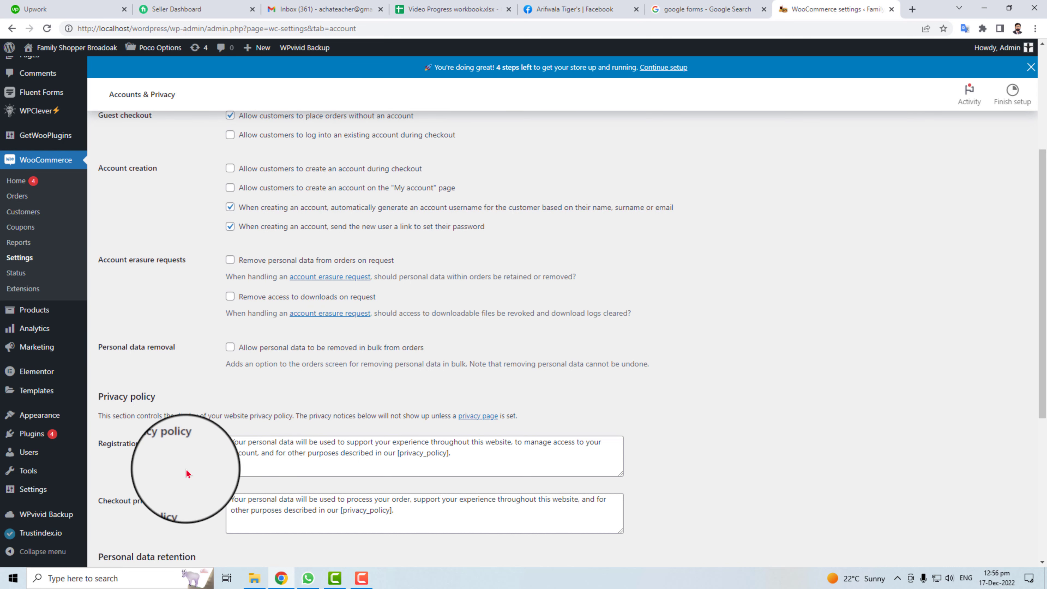
pyautogui.moveTo(232, 443); pyautogui.dragTo(460, 460)
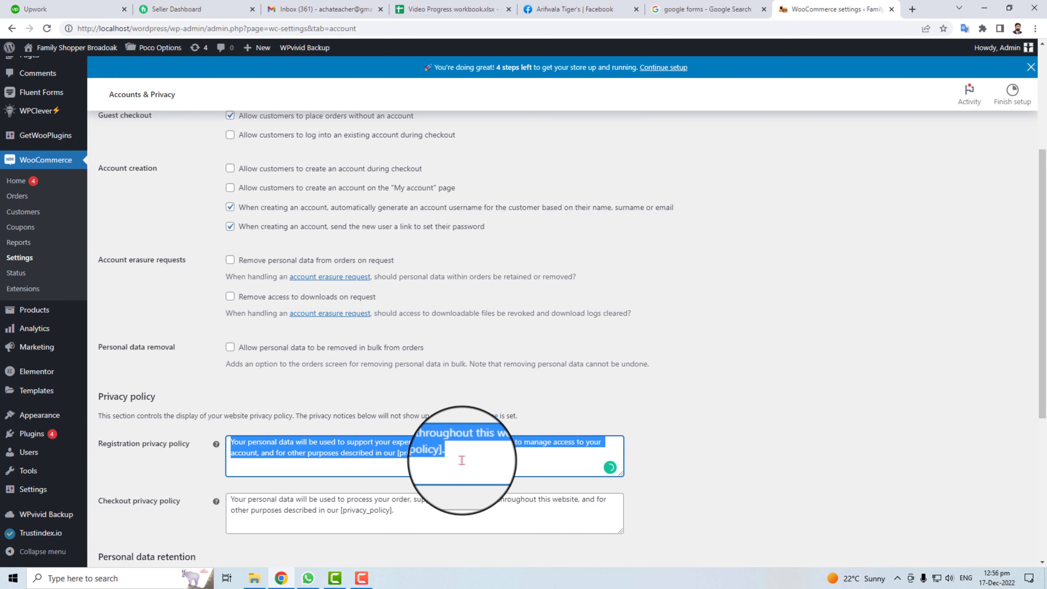
pyautogui.scroll(-5, 303, 515)
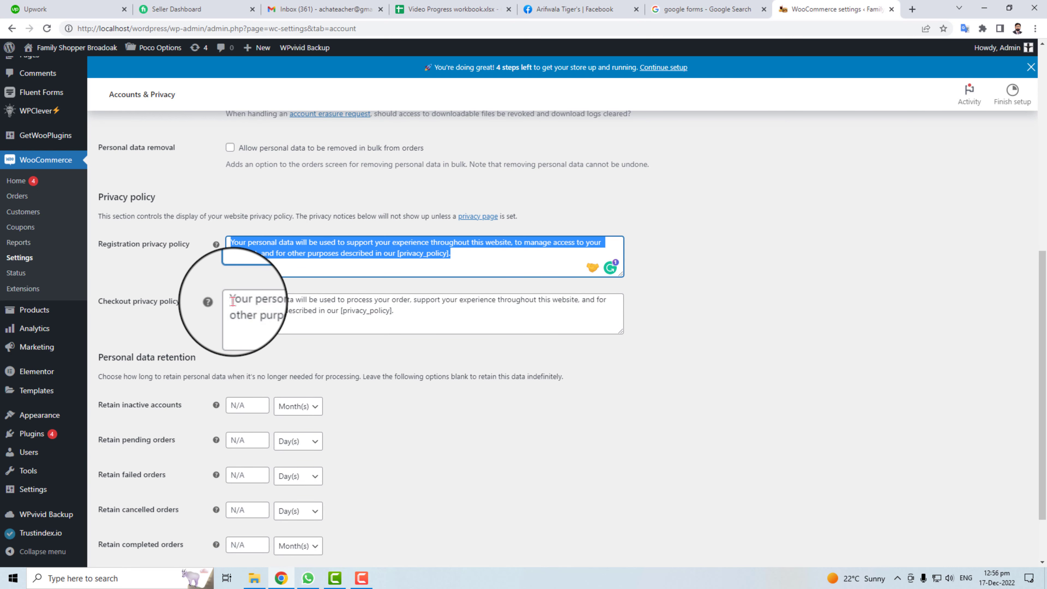
pyautogui.moveTo(232, 301); pyautogui.dragTo(502, 312)
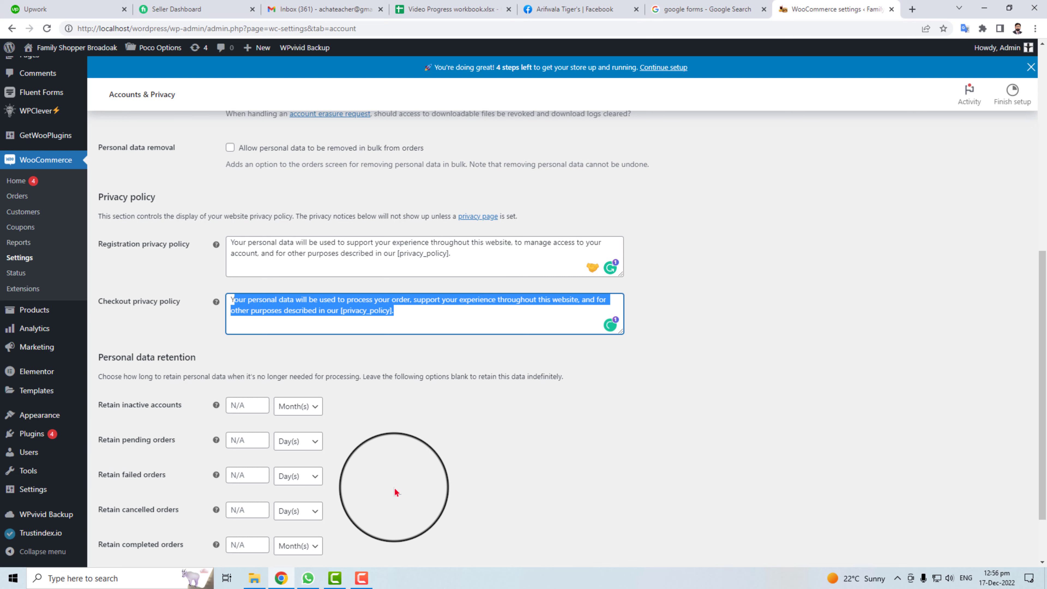
pyautogui.scroll(-2, 395, 492)
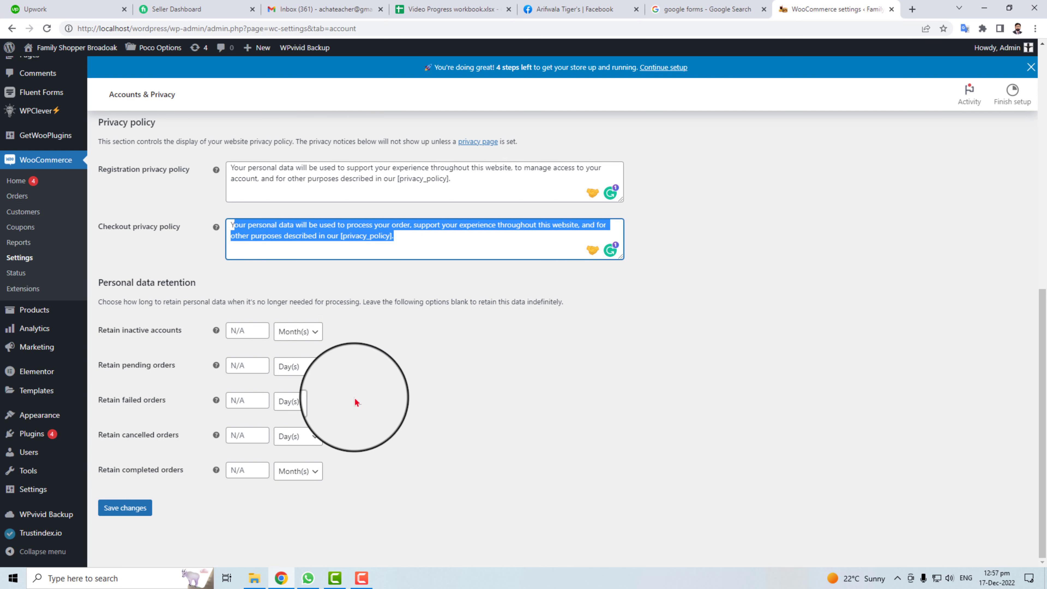
pyautogui.click(310, 333)
pyautogui.click(311, 333)
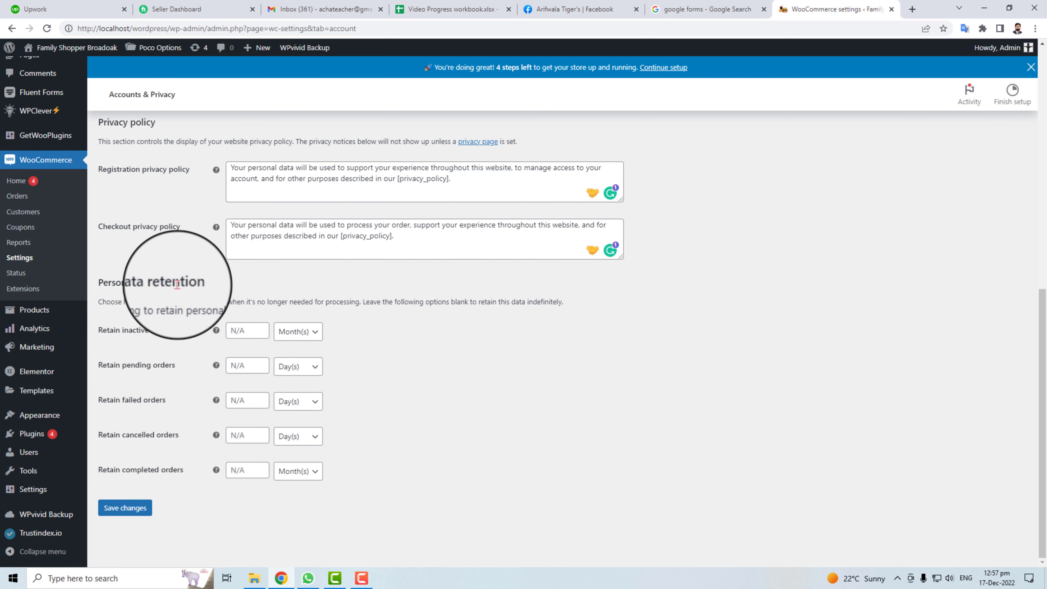
pyautogui.click(133, 508)
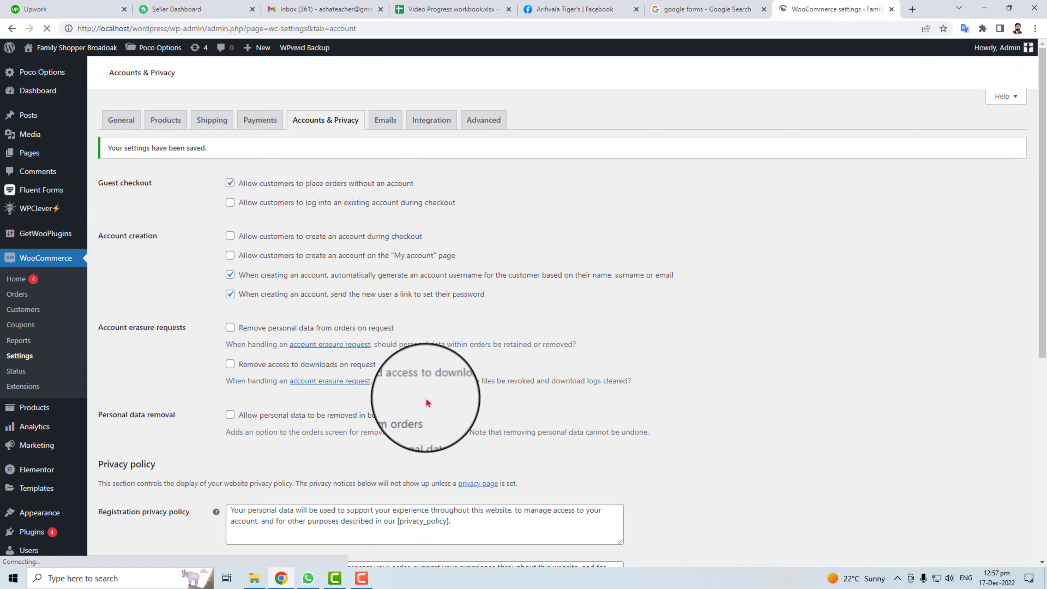
pyautogui.click(384, 124)
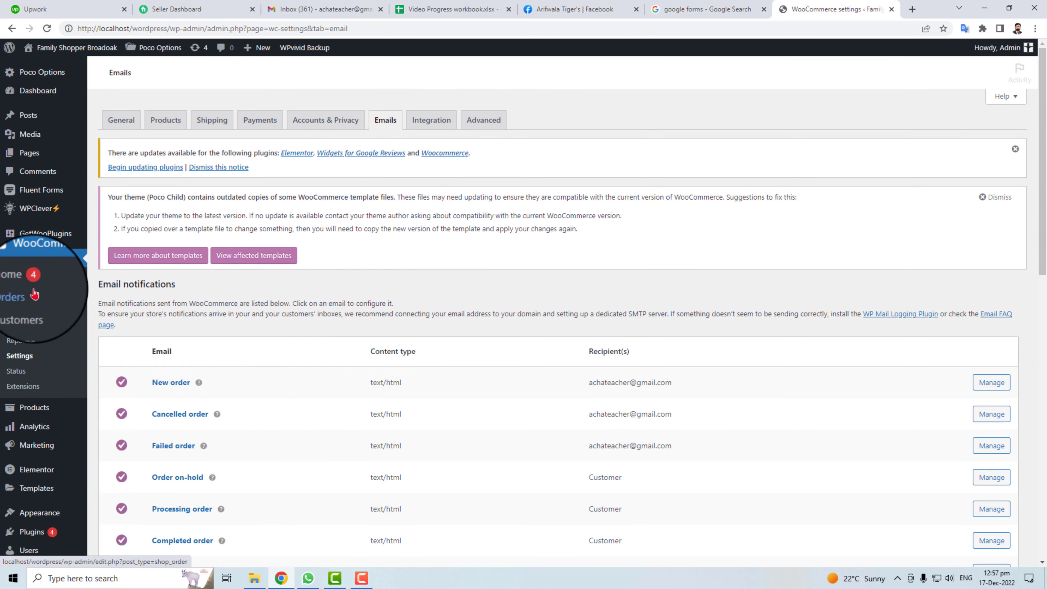
# Scroll through the order notification and sender options, then save the Emails settings unchanged.
pyautogui.scroll(-4, 225, 325)
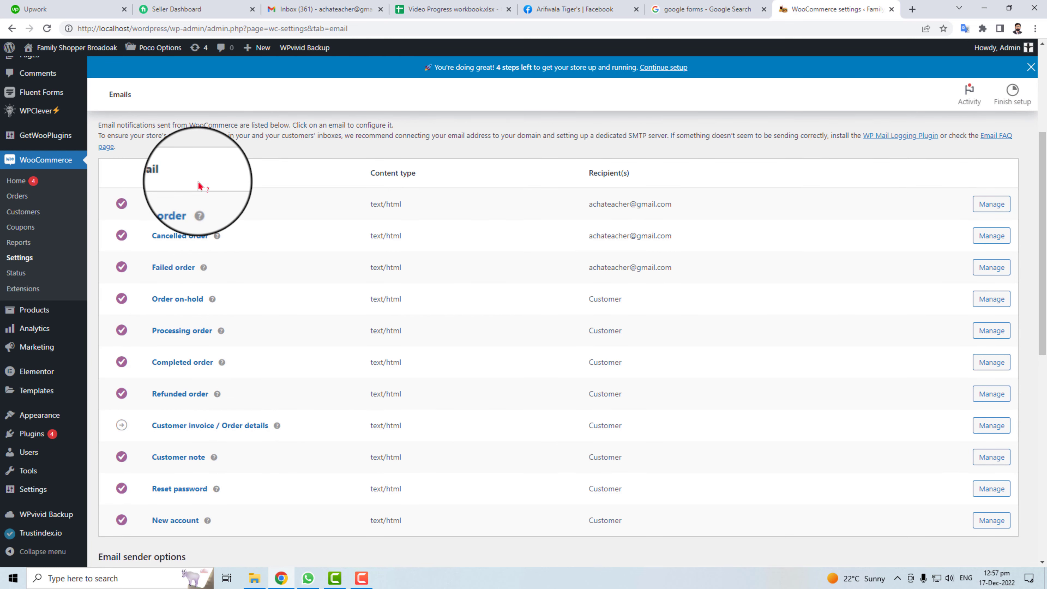
pyautogui.scroll(5, 339, 297)
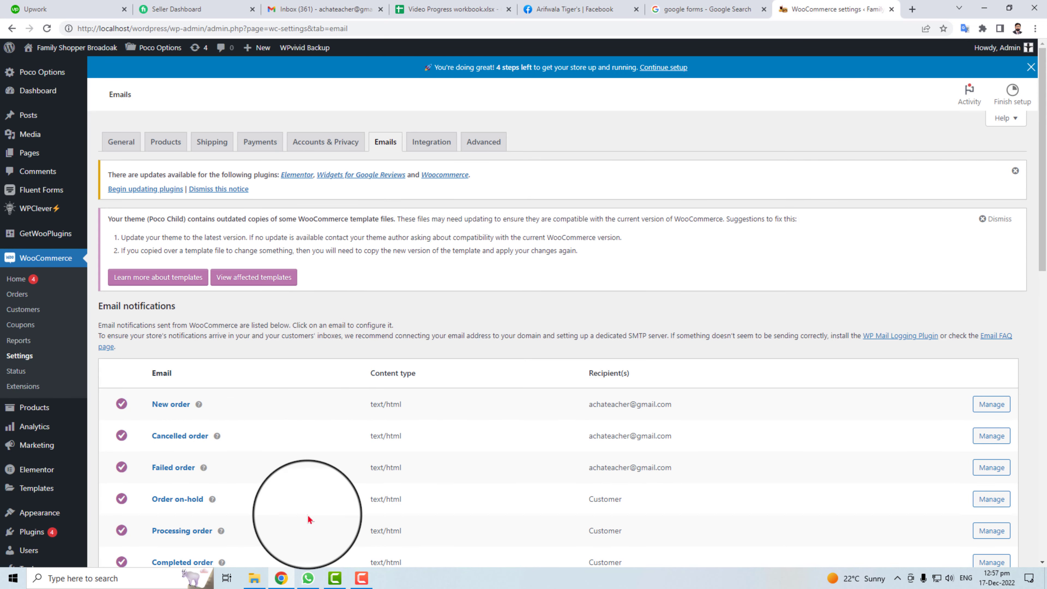
pyautogui.scroll(-7, 311, 519)
pyautogui.scroll(5, 321, 507)
pyautogui.scroll(3, 321, 507)
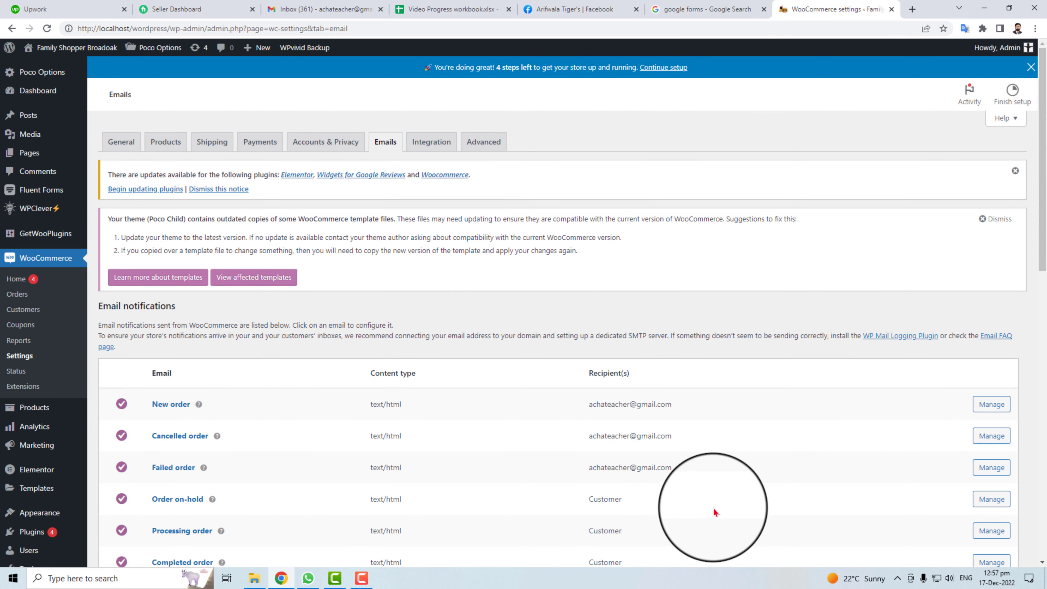
pyautogui.scroll(-5, 715, 513)
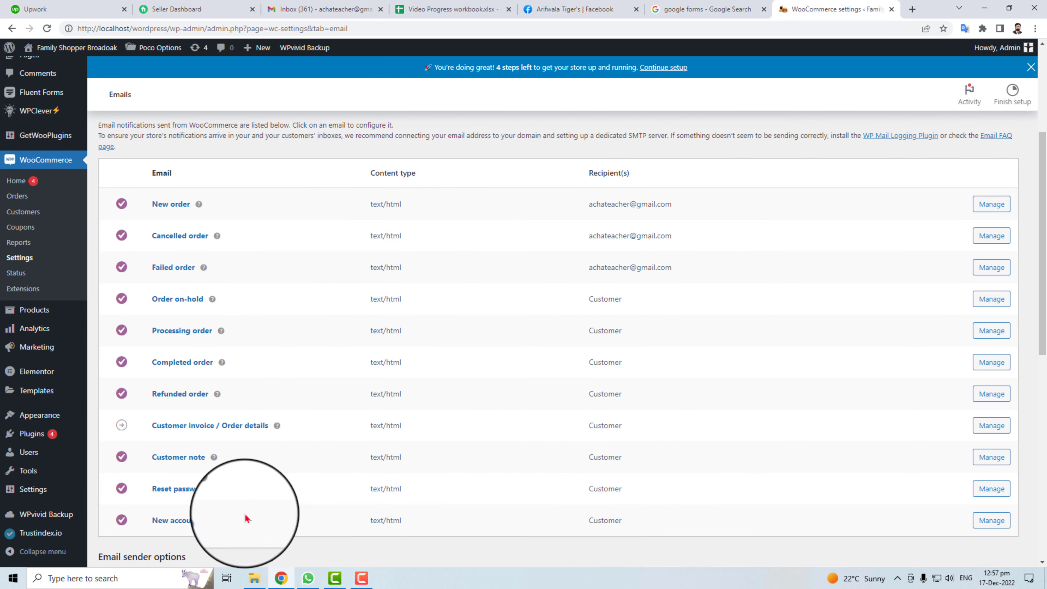
pyautogui.scroll(-10, 428, 549)
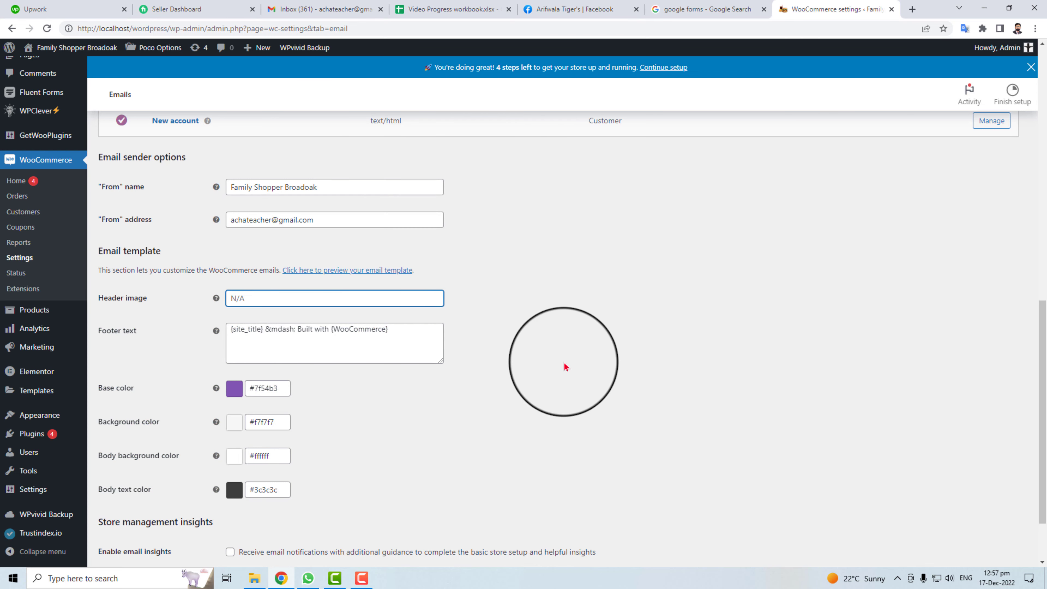
pyautogui.scroll(-2, 437, 439)
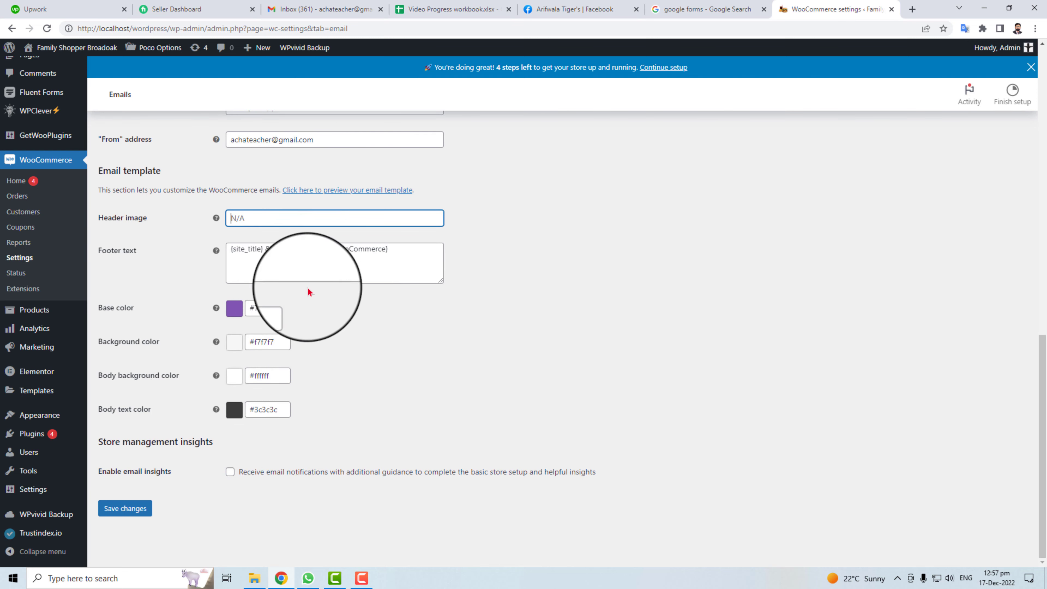
pyautogui.click(110, 511)
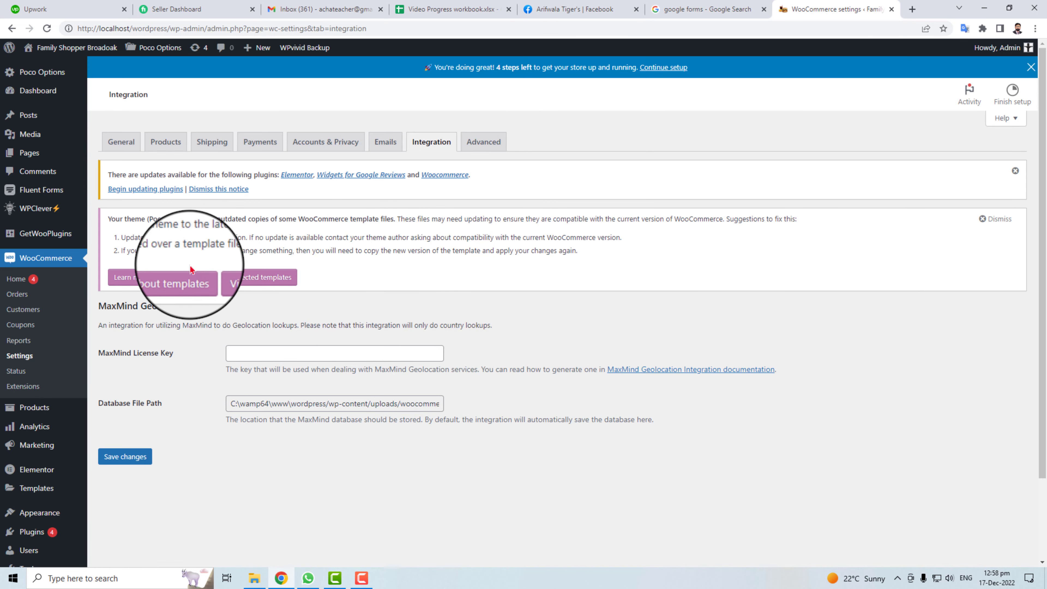
# Check the Cart page choice and checkout endpoints on the Advanced tab, then save it unchanged.
pyautogui.click(484, 142)
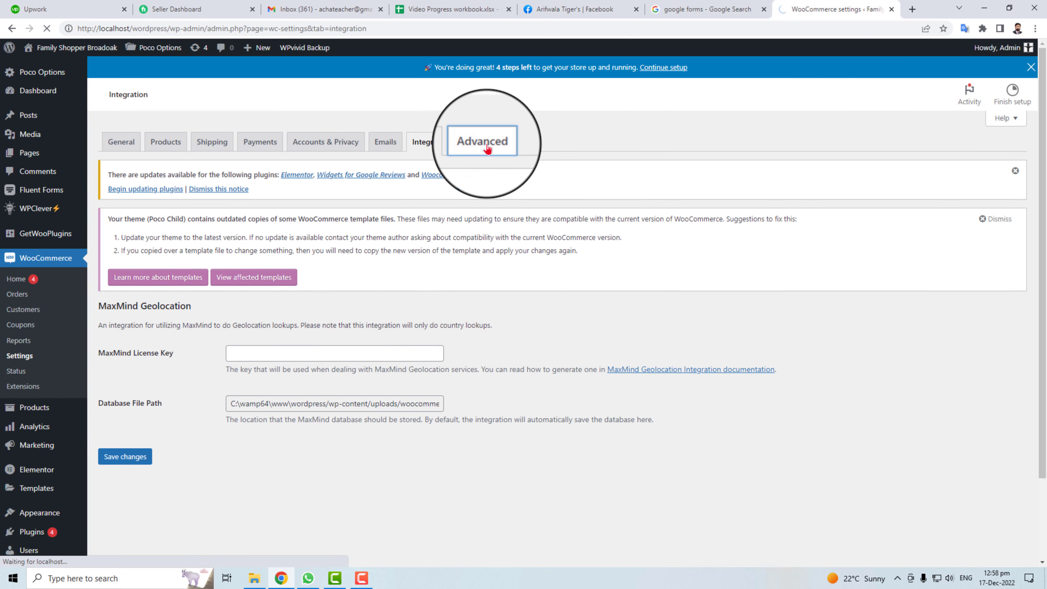
pyautogui.scroll(-2, 494, 186)
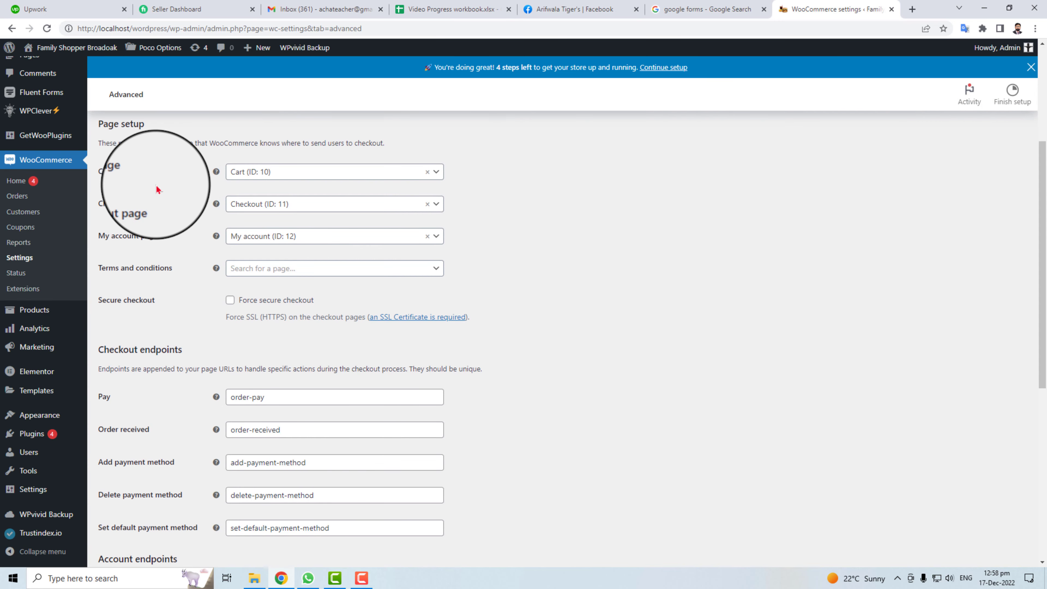
pyautogui.click(363, 171)
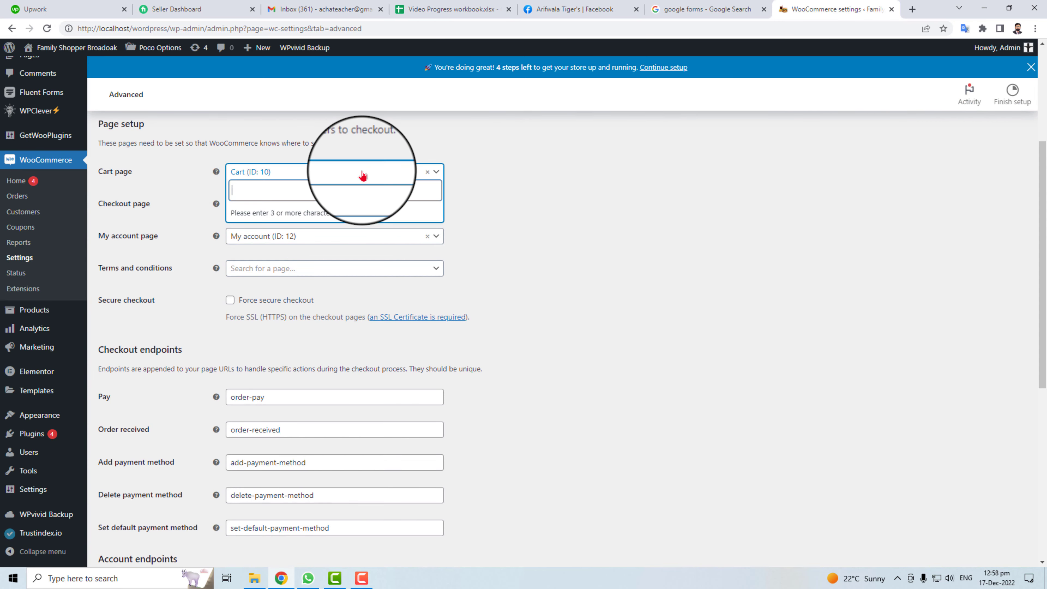
pyautogui.click(440, 167)
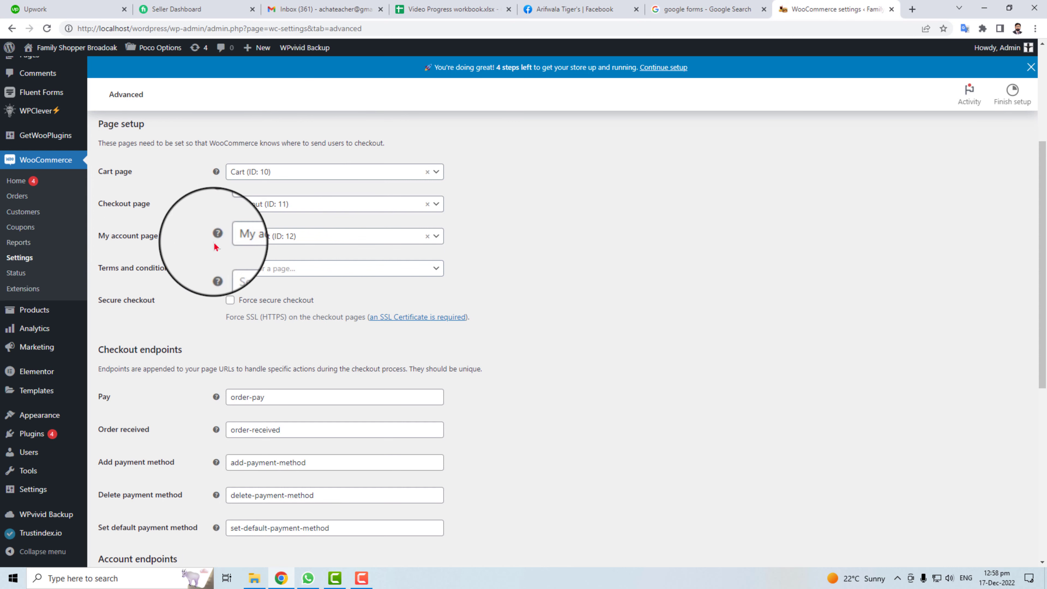
pyautogui.scroll(-4, 222, 264)
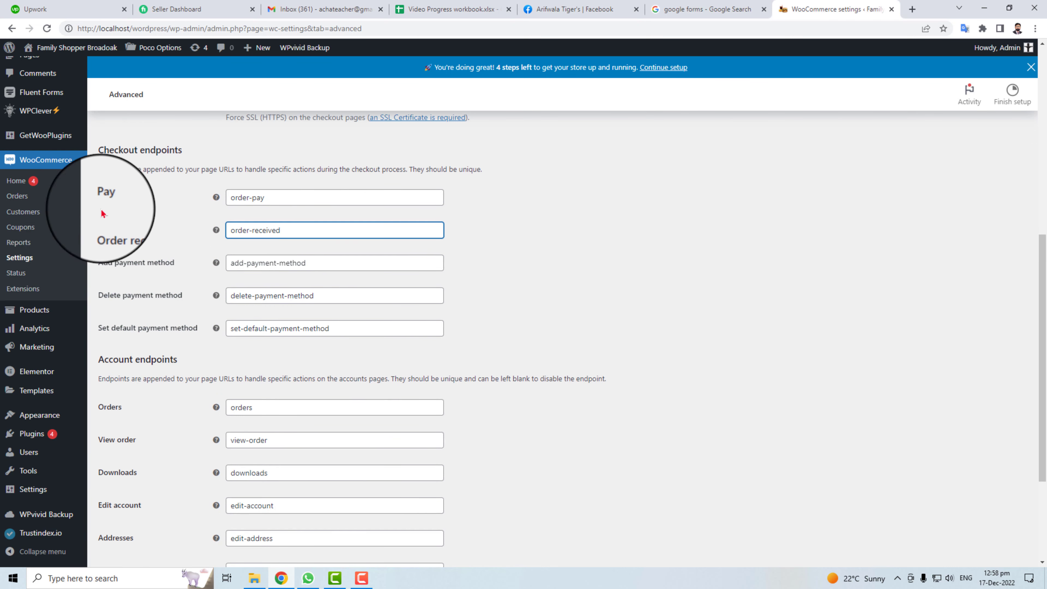
pyautogui.moveTo(103, 150); pyautogui.dragTo(182, 151)
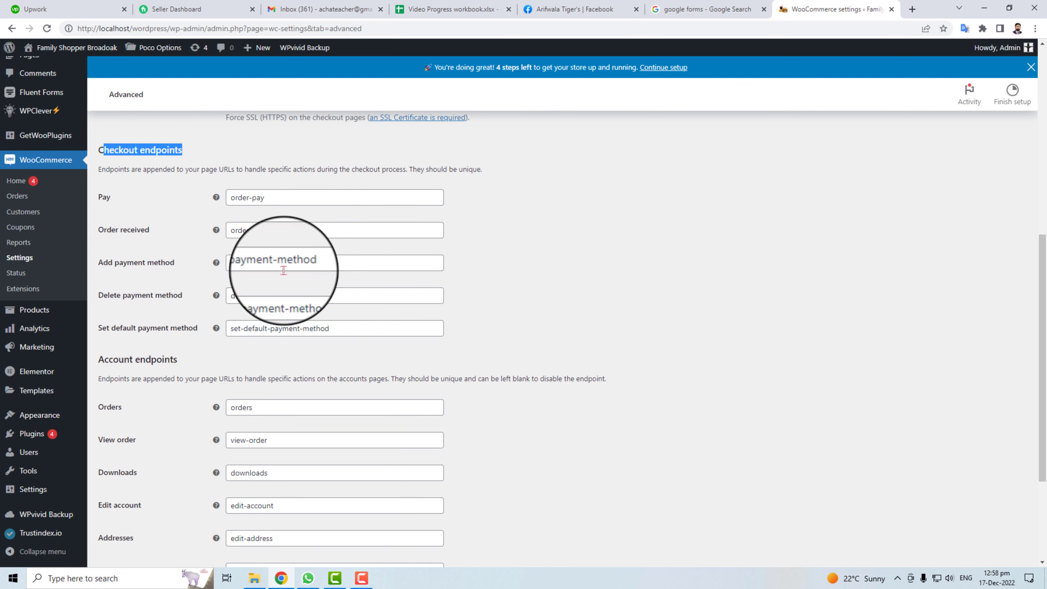
pyautogui.scroll(-1, 423, 446)
pyautogui.scroll(-3, 423, 445)
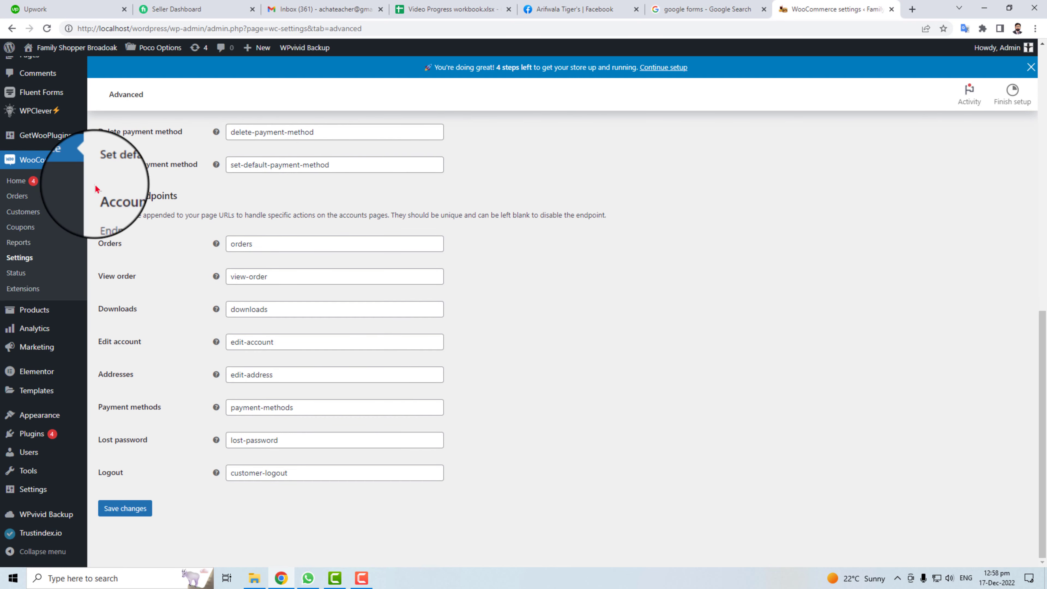
pyautogui.moveTo(103, 195); pyautogui.dragTo(231, 197)
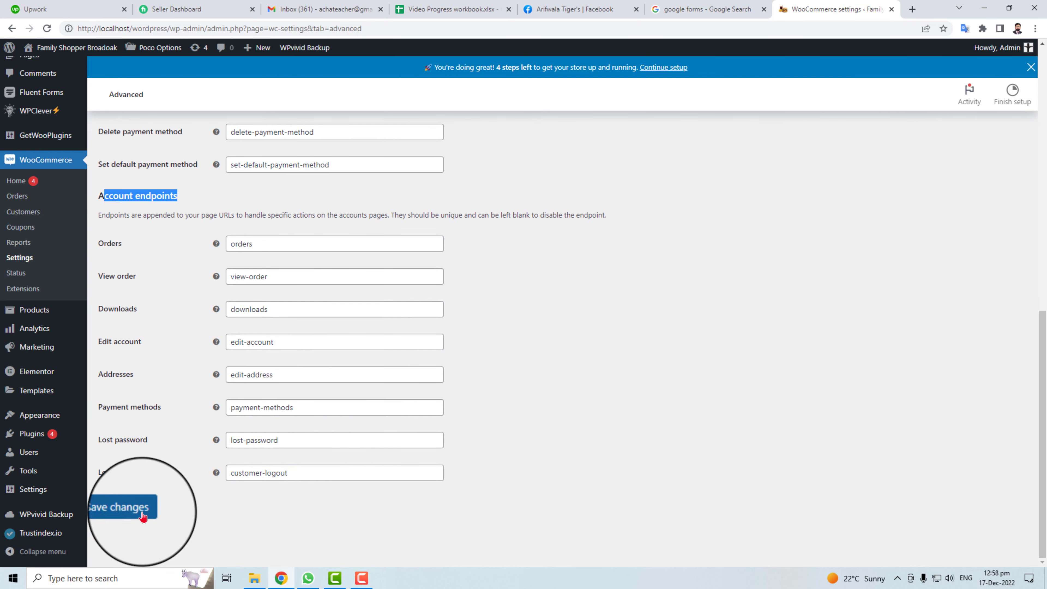
pyautogui.click(132, 508)
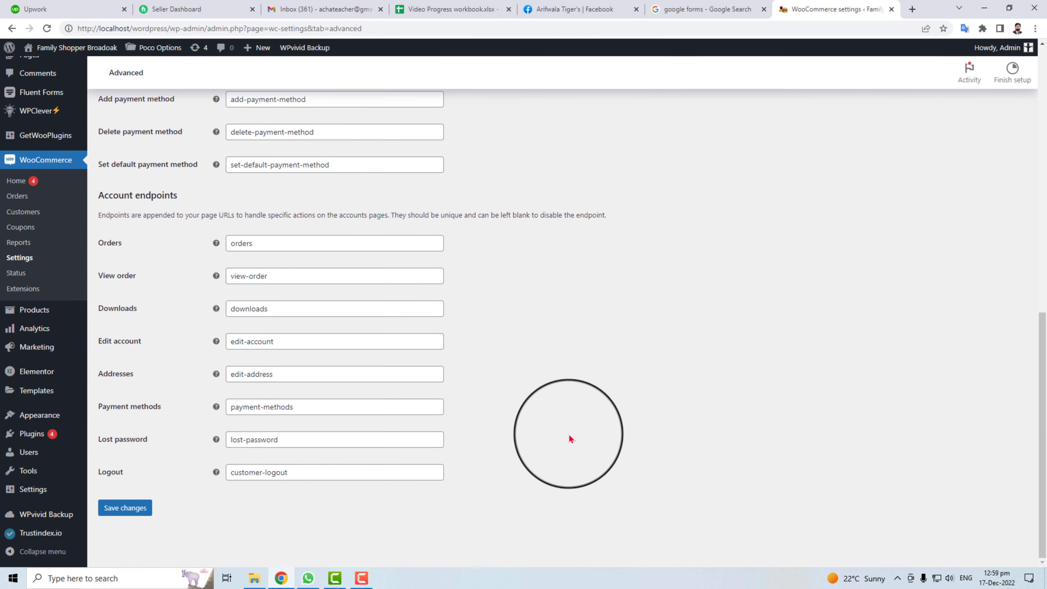
pyautogui.scroll(15, 570, 438)
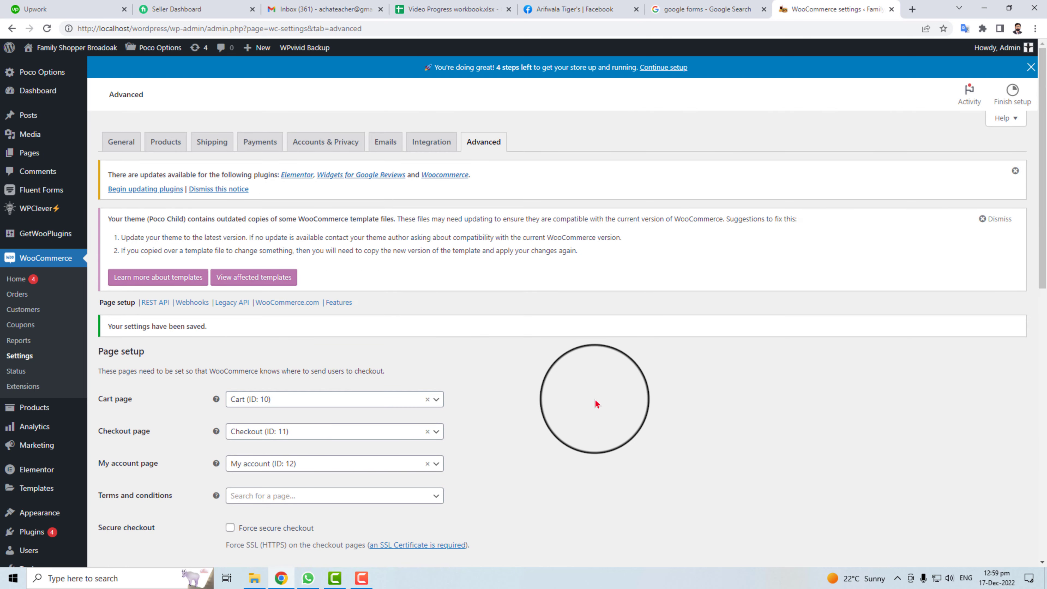
# Enable Cash on delivery in the setup checklist's payment options, then preview the Shop page.
pyautogui.click(672, 71)
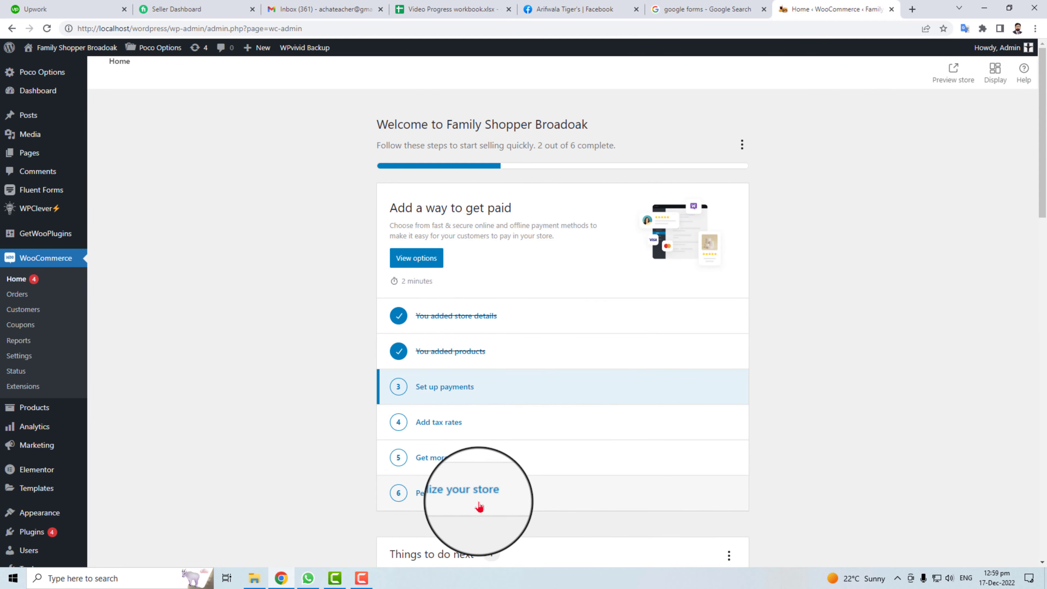
pyautogui.click(428, 262)
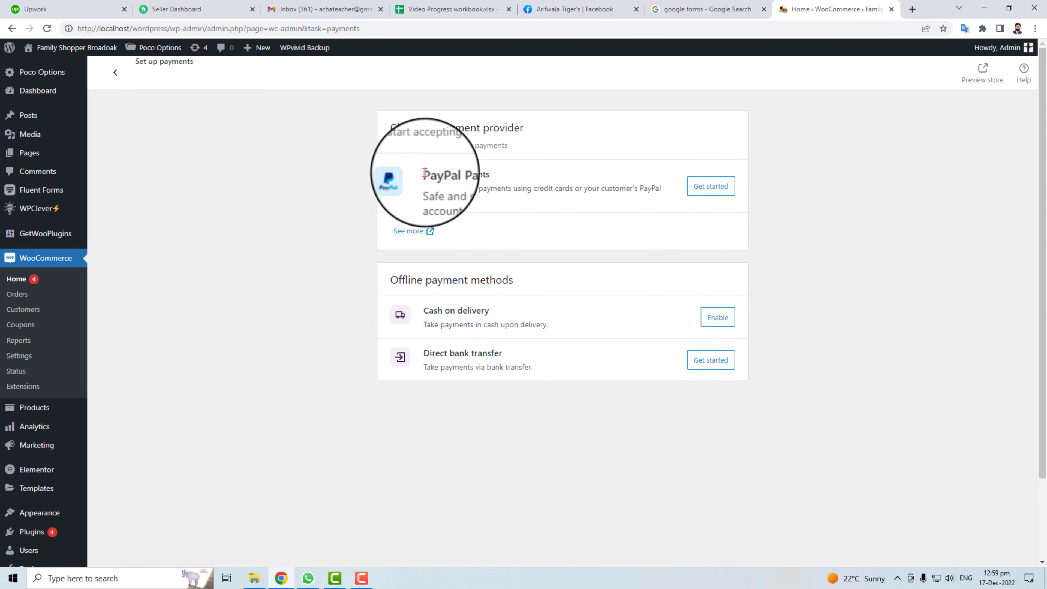
pyautogui.moveTo(424, 172); pyautogui.dragTo(519, 180)
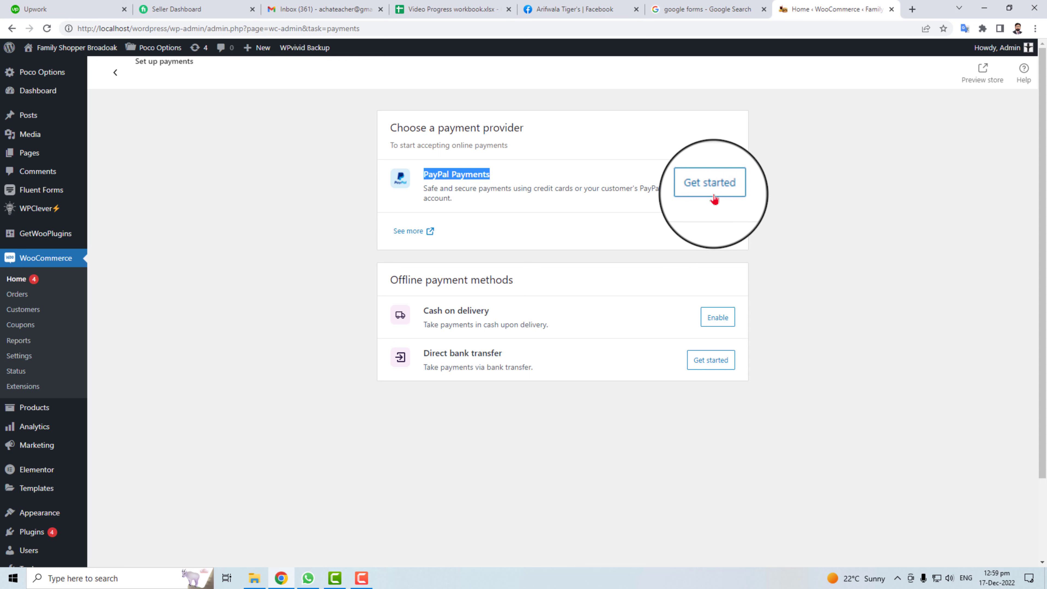
pyautogui.click(718, 317)
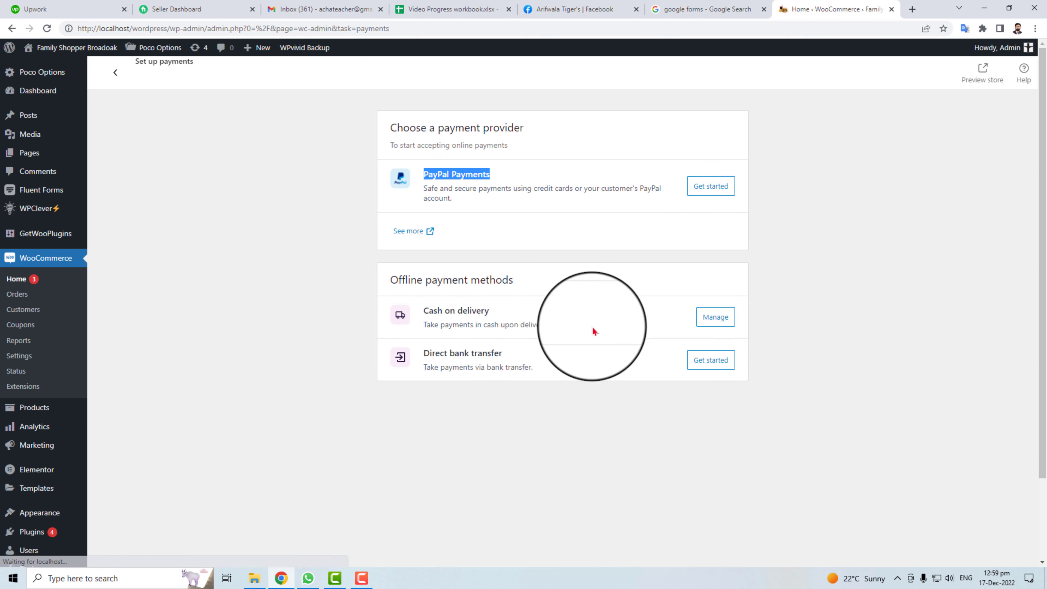
pyautogui.moveTo(424, 311); pyautogui.dragTo(489, 312)
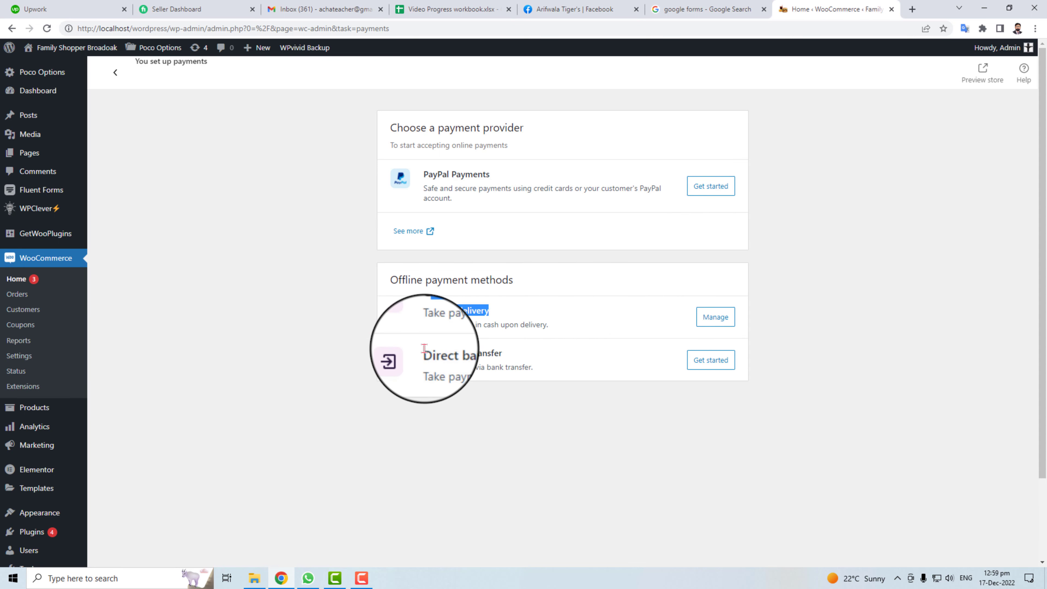
pyautogui.moveTo(424, 348); pyautogui.dragTo(526, 357)
pyautogui.click(486, 393)
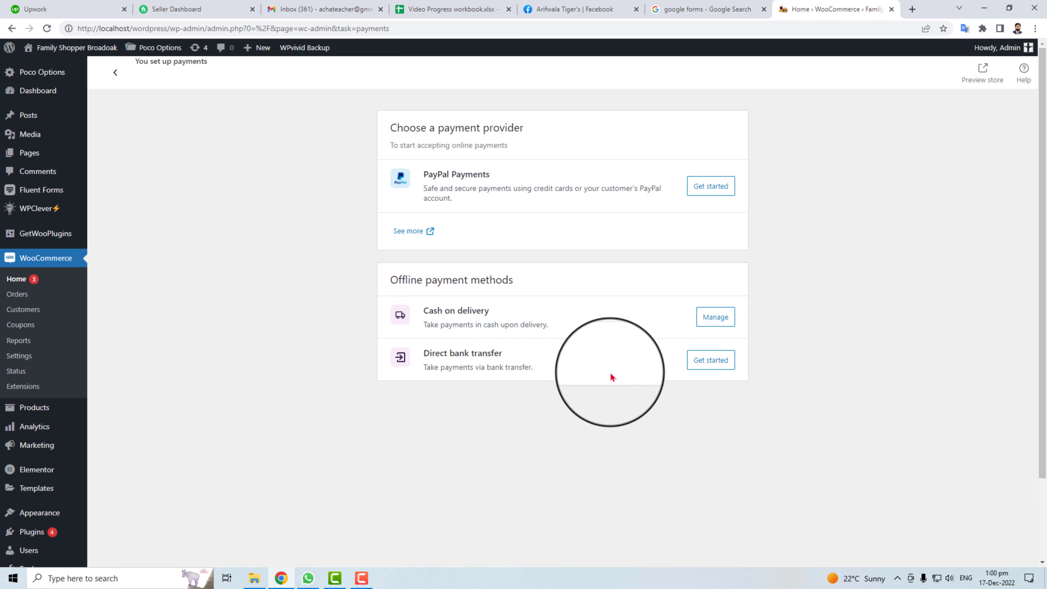
pyautogui.click(980, 76)
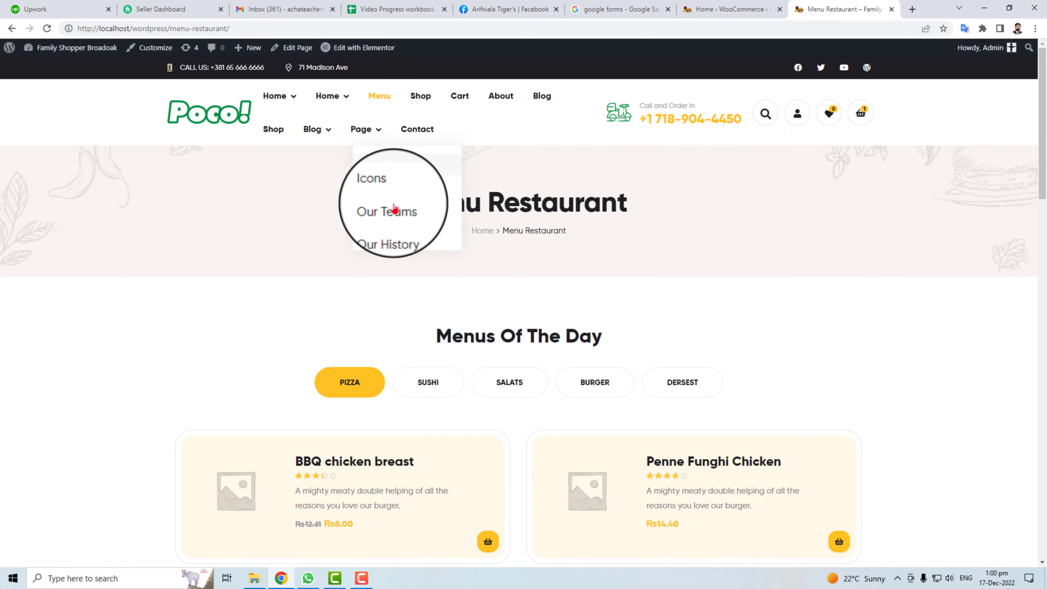
# Scroll up and down the Strawberry Tea product page (Rs9.00) on the live storefront.
pyautogui.scroll(-8, 481, 472)
pyautogui.scroll(1, 547, 321)
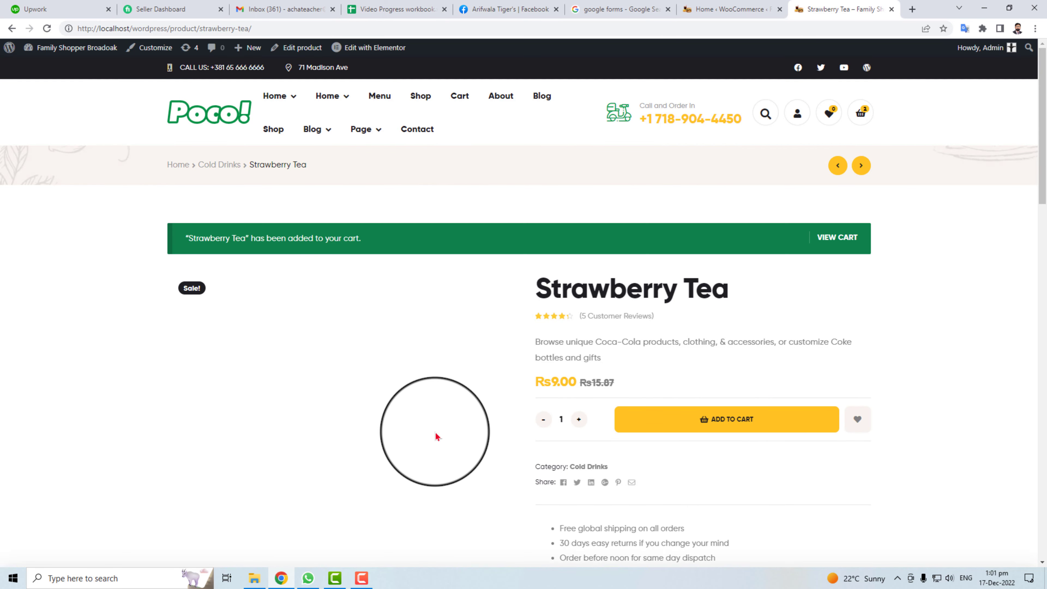
pyautogui.scroll(-5, 437, 436)
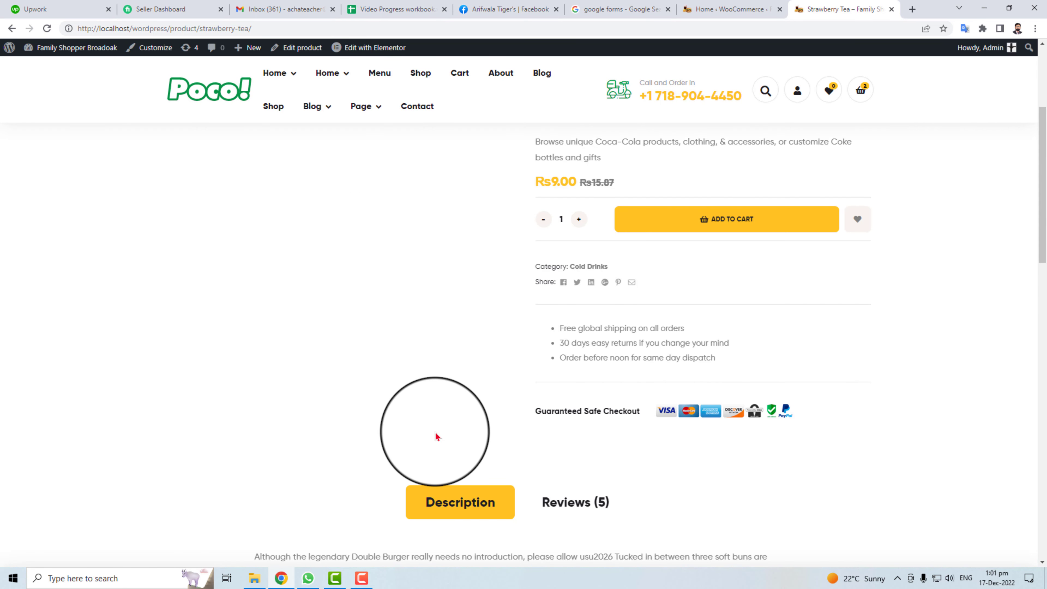